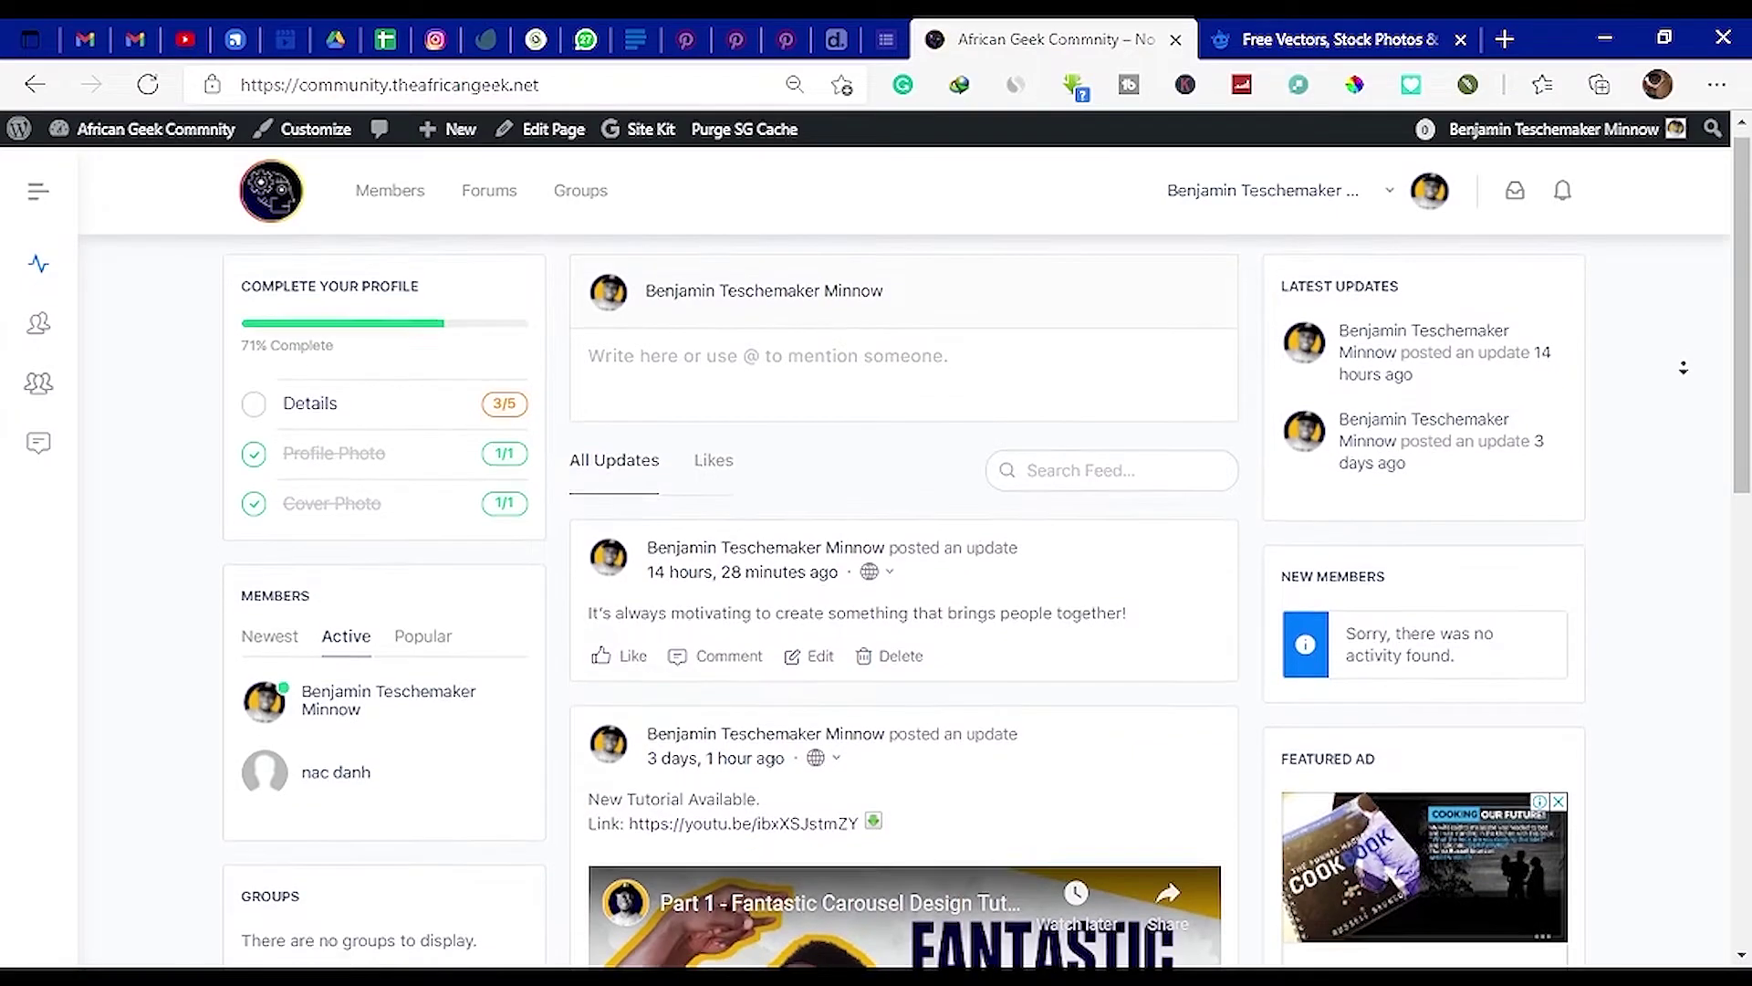
# Scroll down through the African Geek Community activity feed
pyautogui.scroll(-3, 1684, 368)
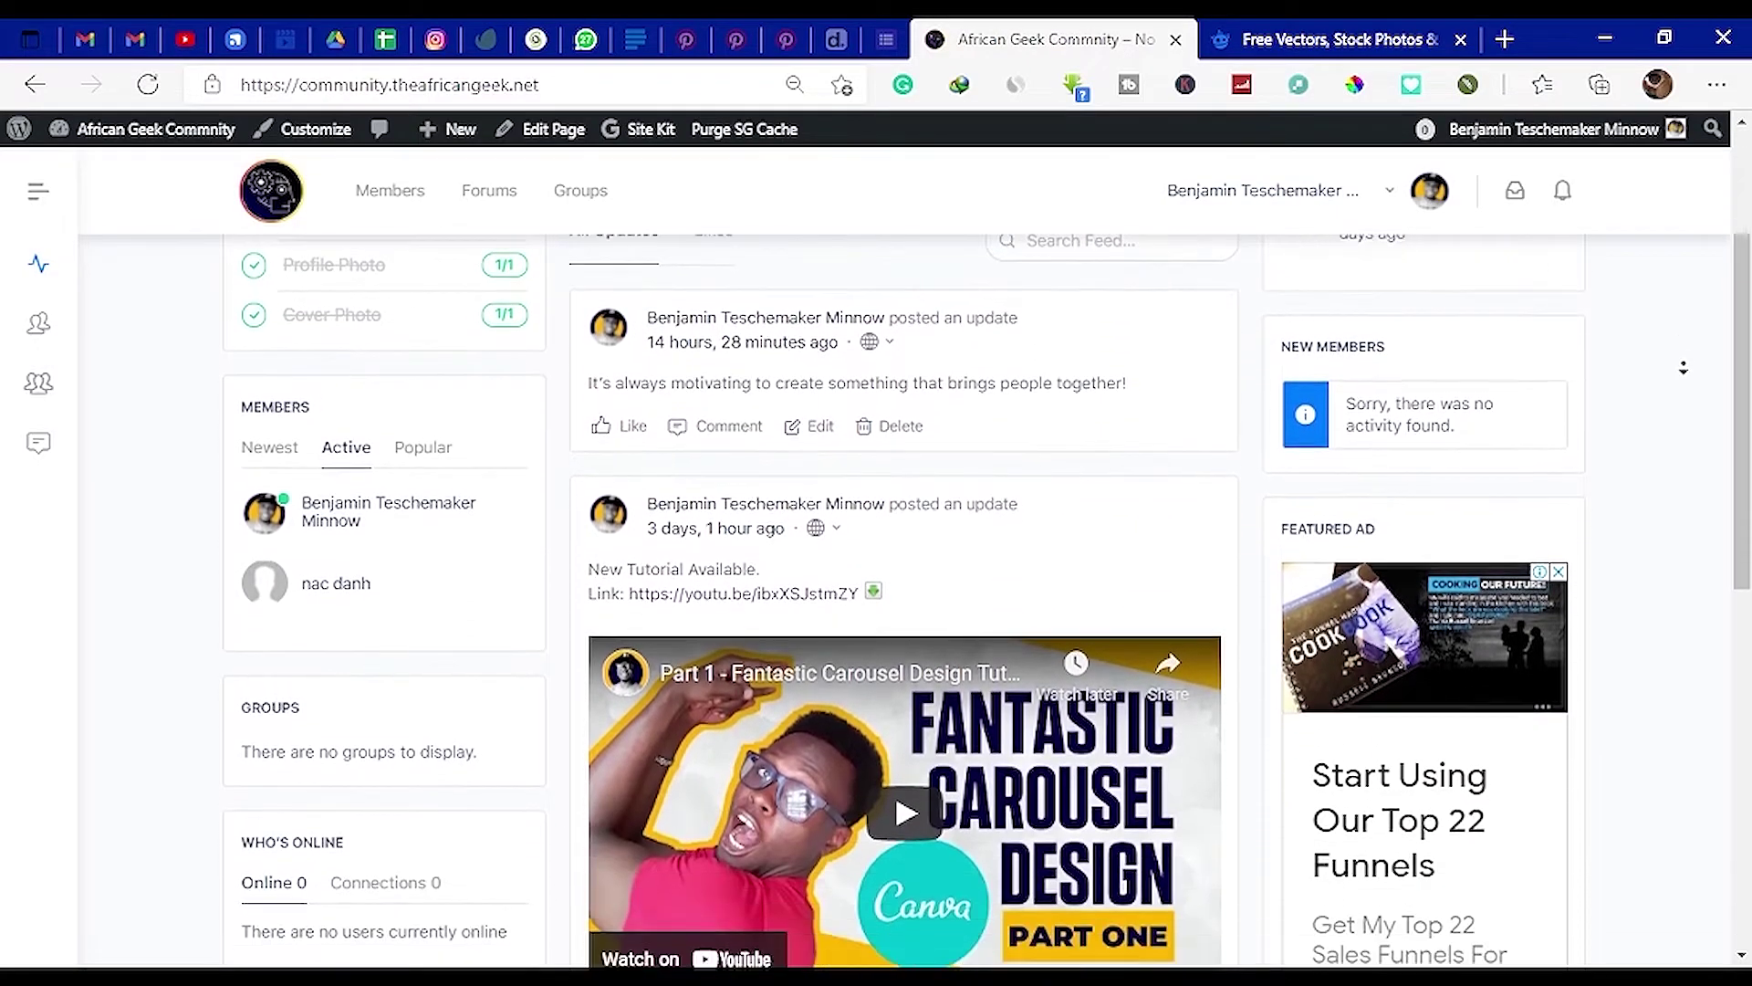
pyautogui.scroll(-3, 1690, 376)
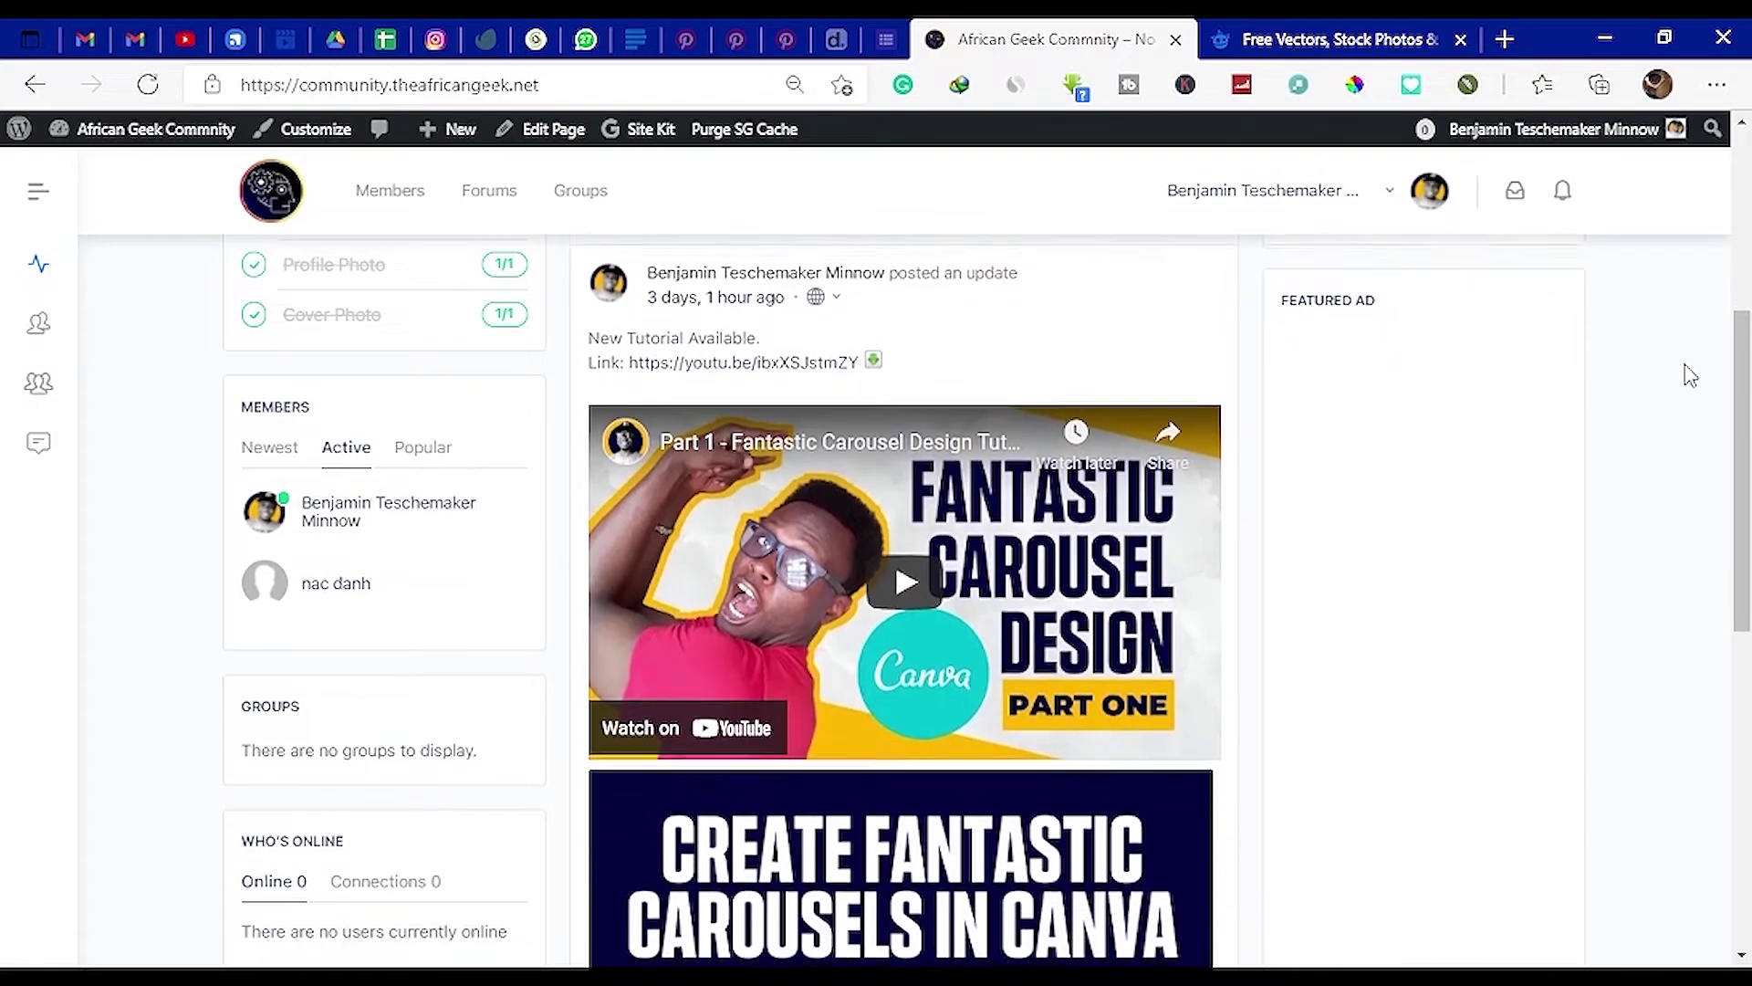
pyautogui.scroll(-5, 1695, 375)
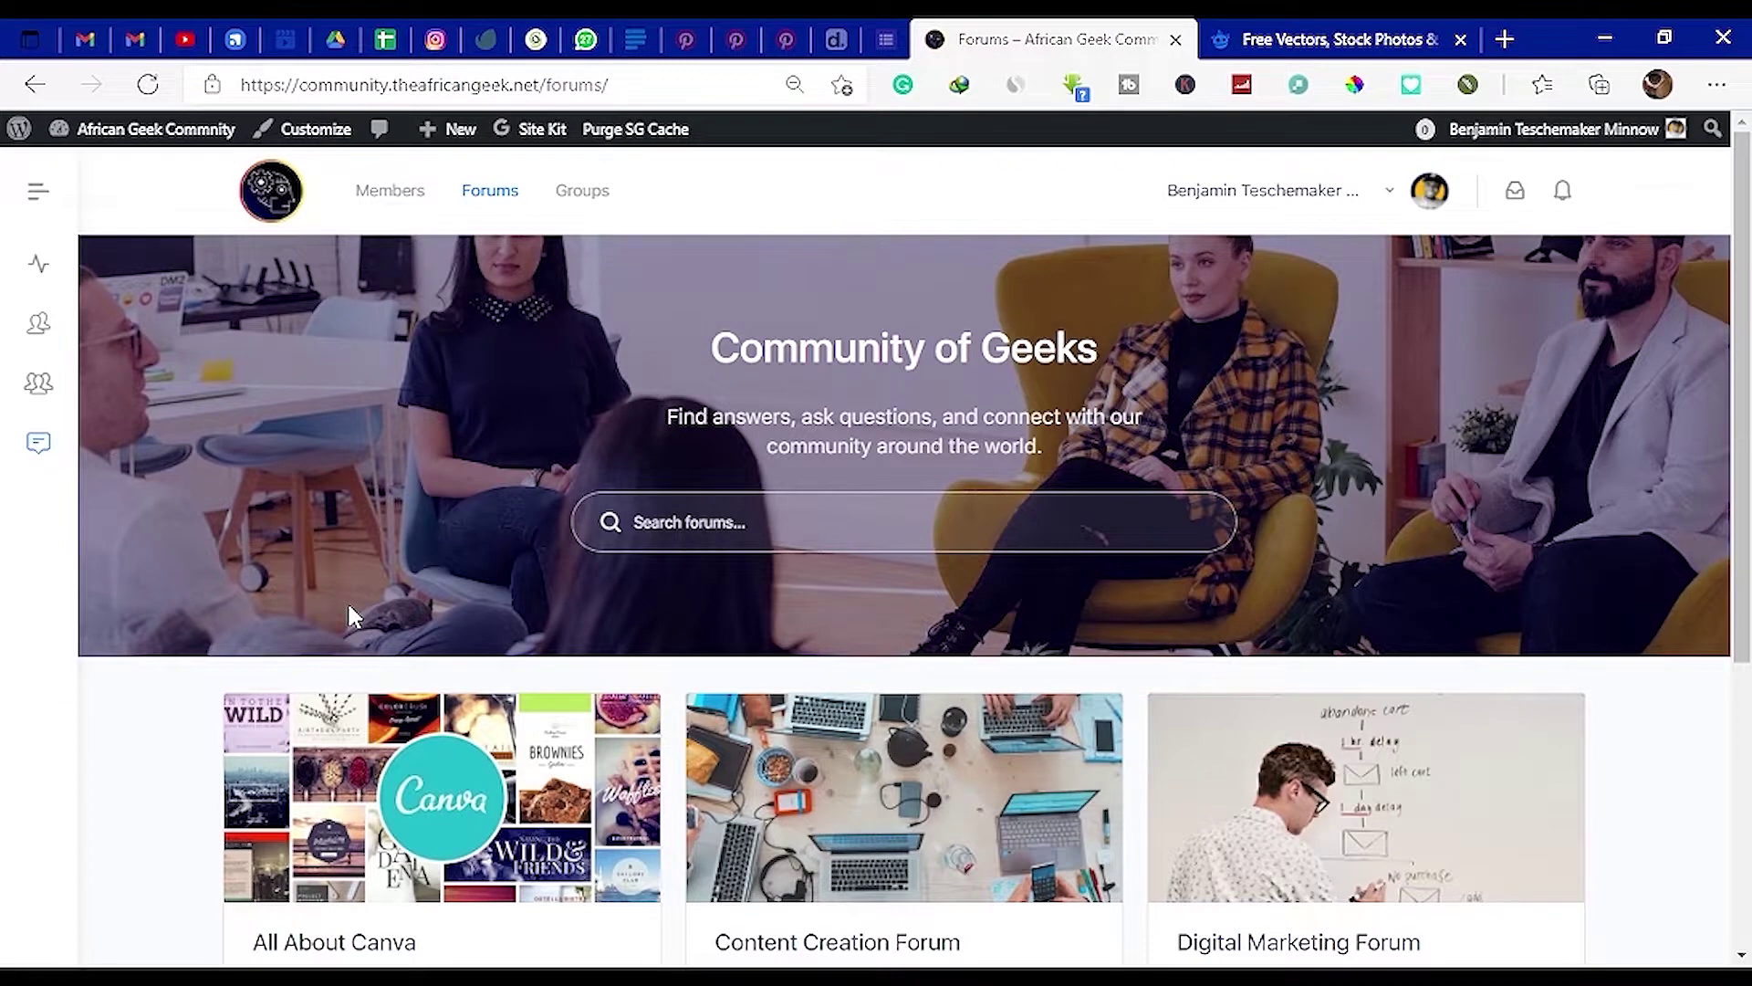
# Scroll further down the African Geek Community page
pyautogui.scroll(-1, 994, 561)
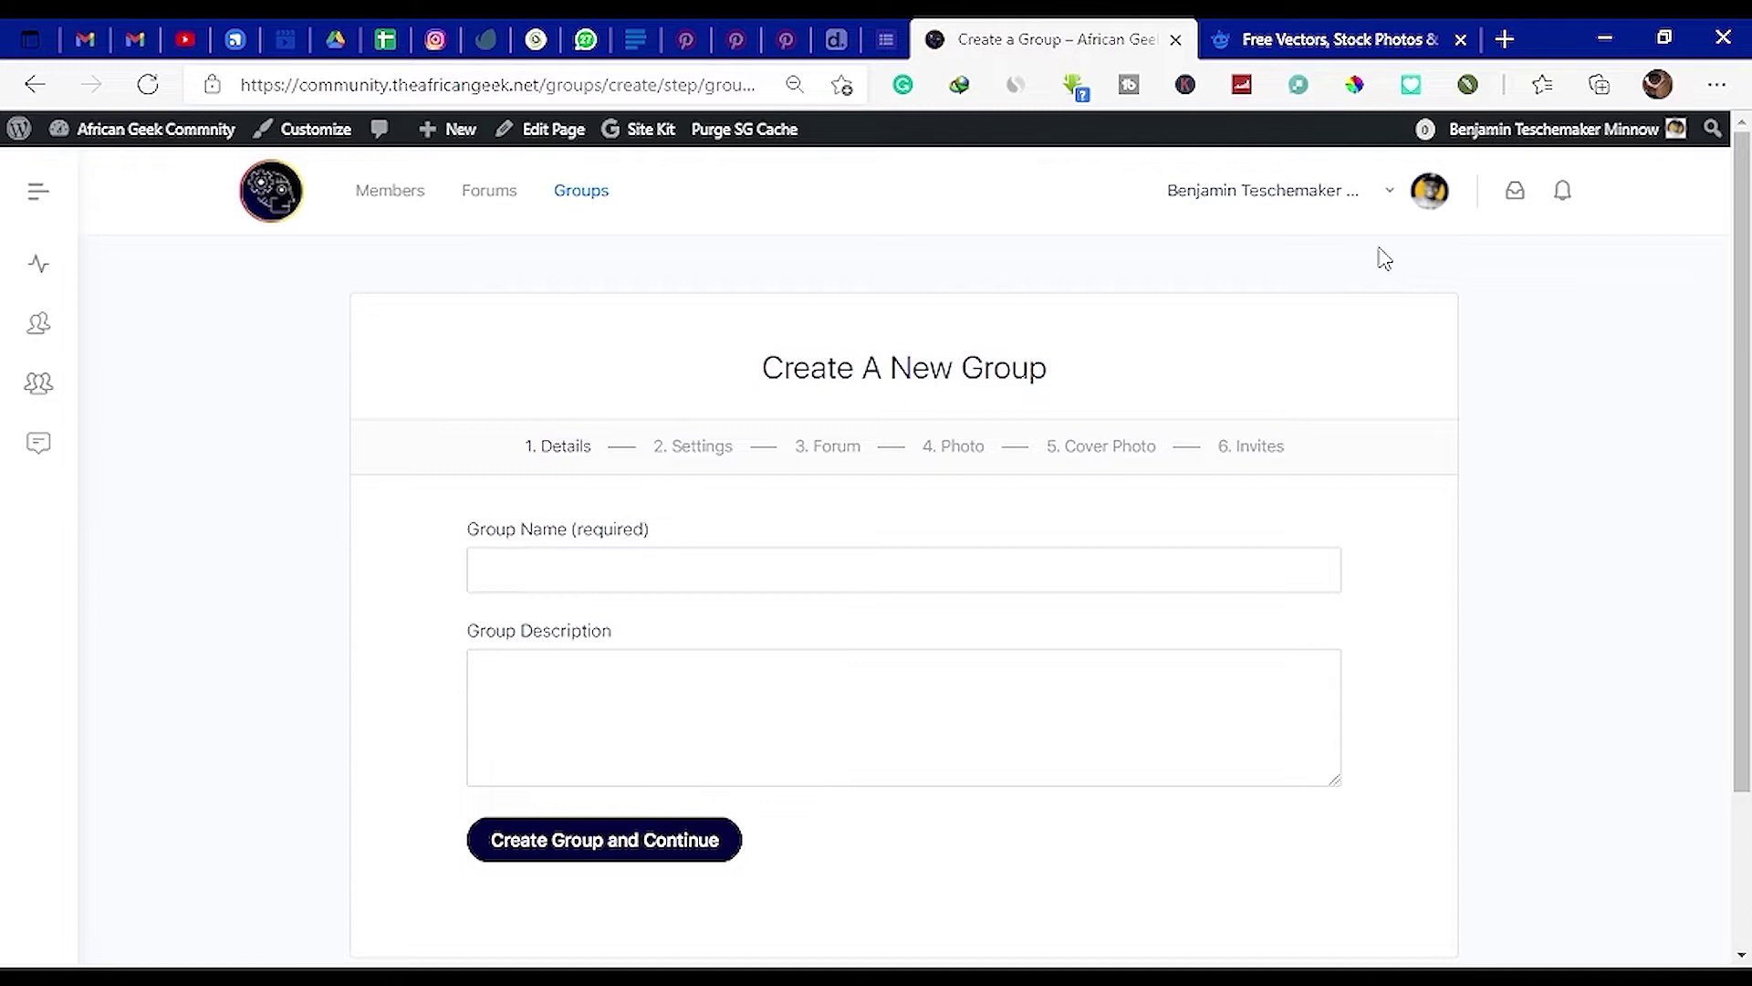
pyautogui.moveTo(1373, 208)
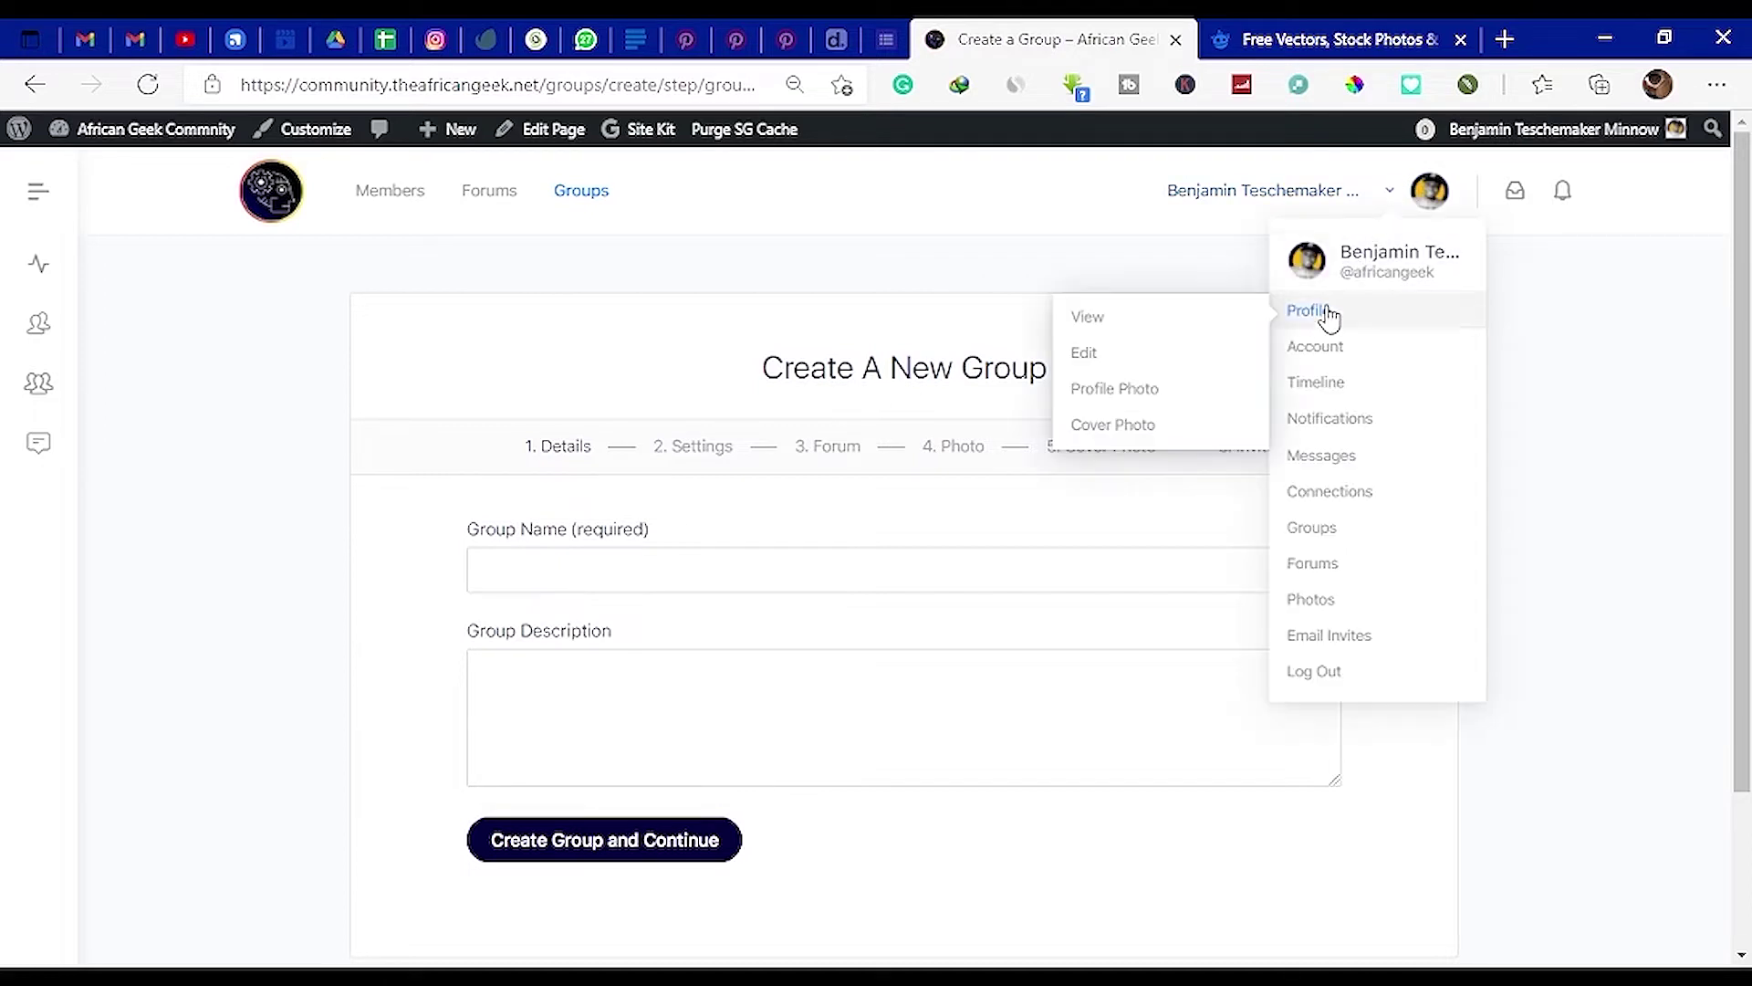
pyautogui.moveTo(1319, 391)
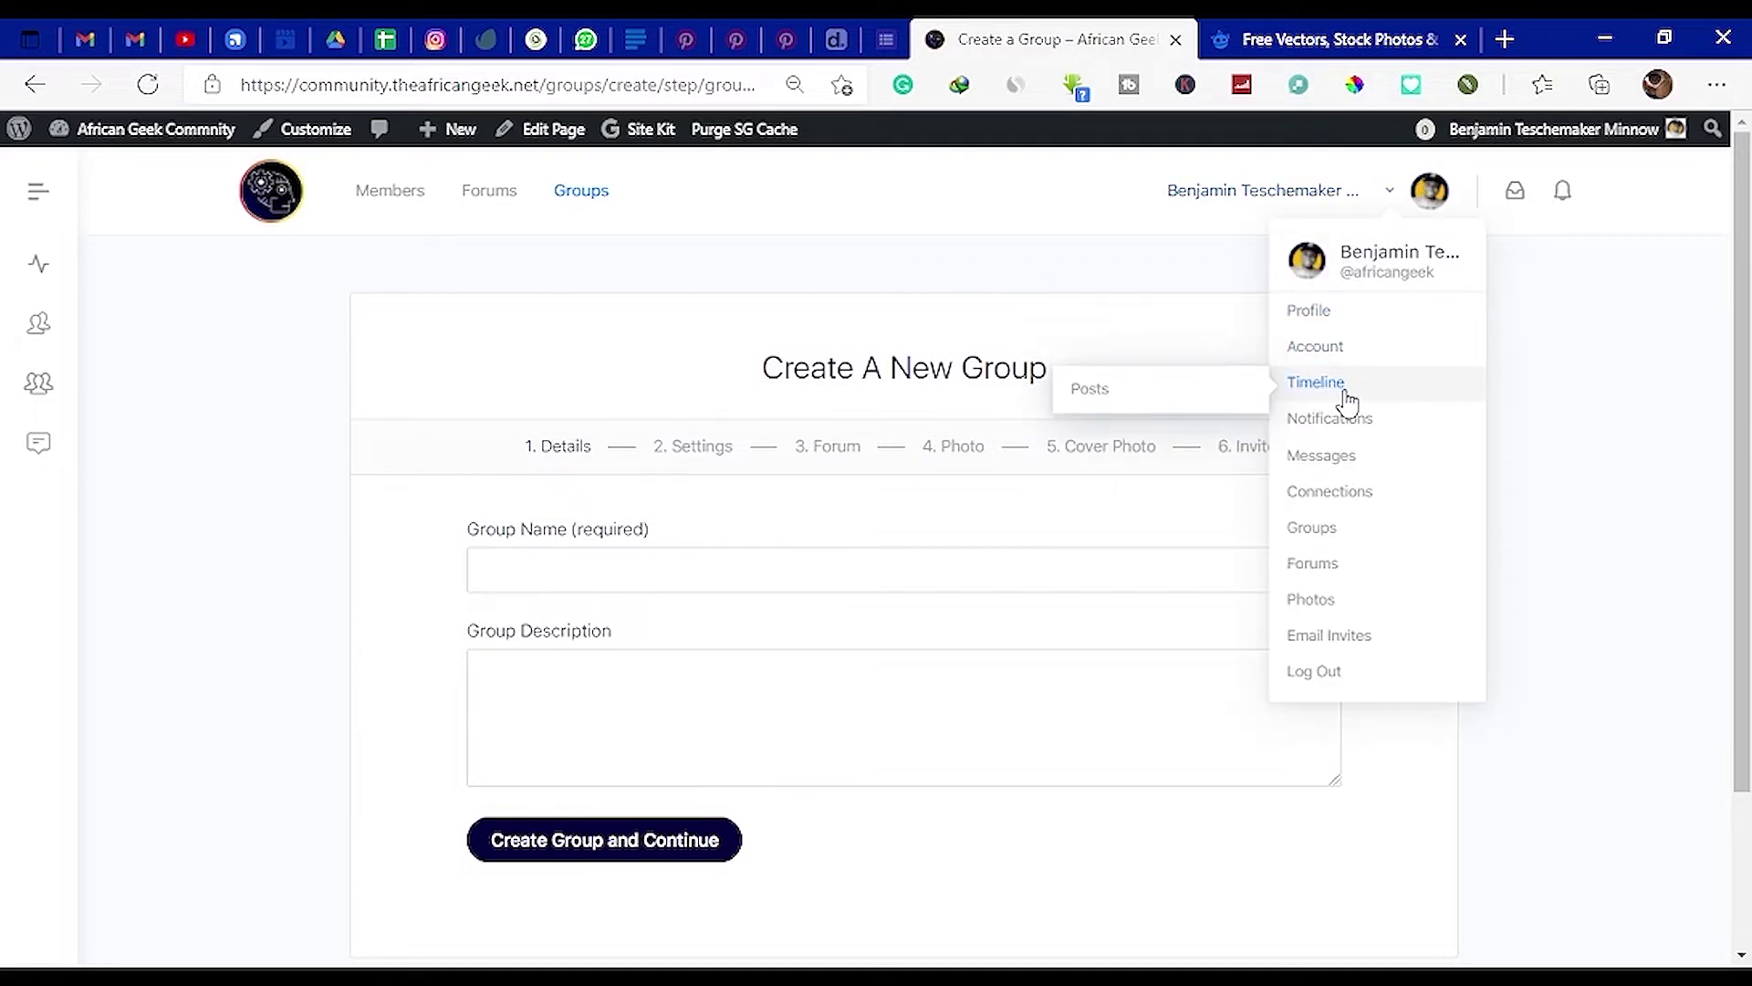
pyautogui.moveTo(1335, 425)
pyautogui.moveTo(1345, 456)
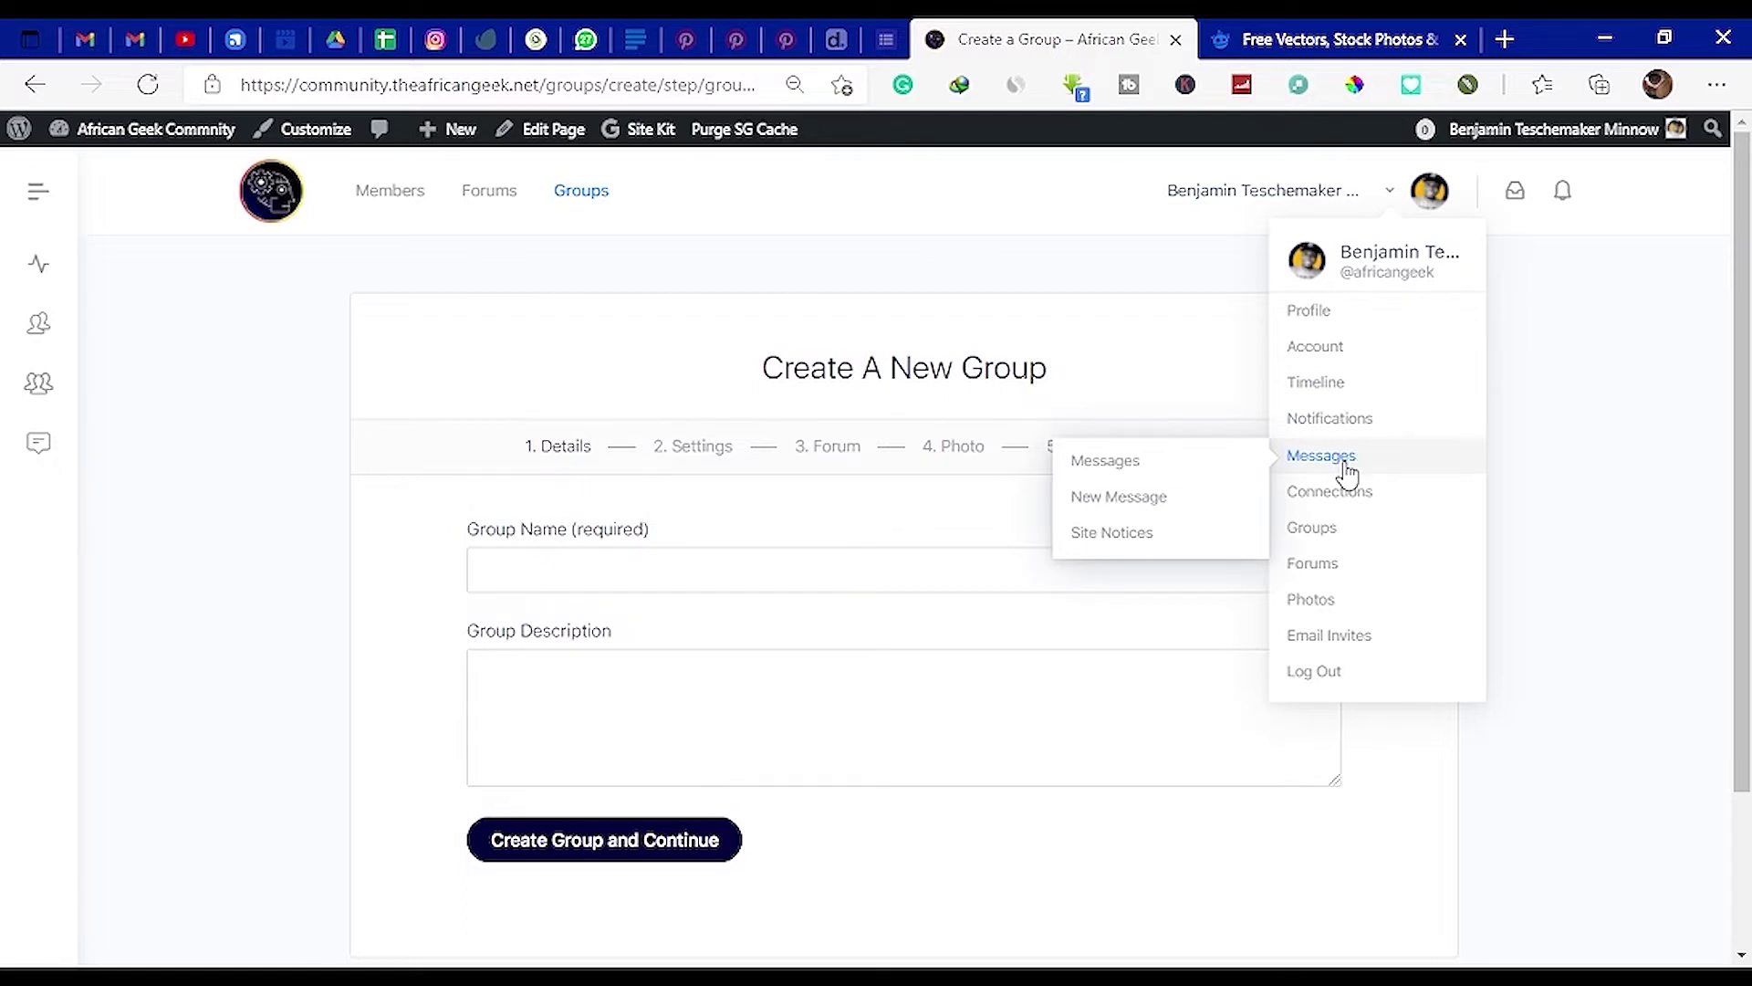
pyautogui.moveTo(1342, 493)
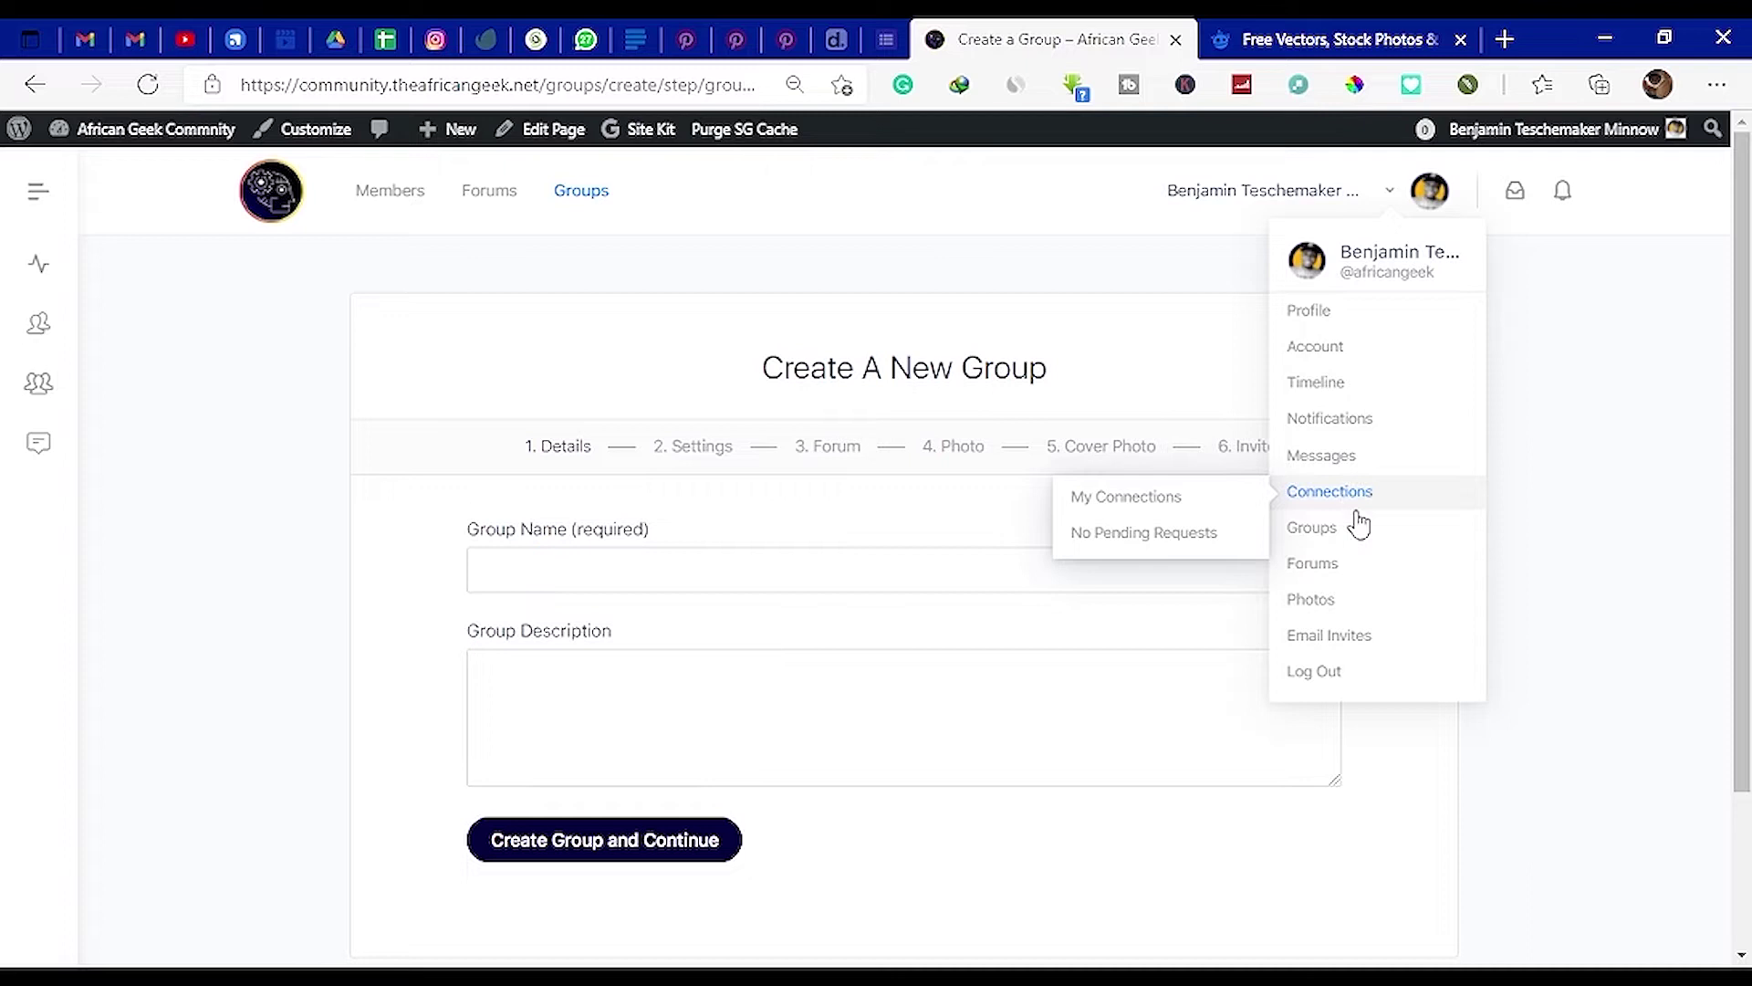
pyautogui.moveTo(1366, 547)
pyautogui.moveTo(1314, 584)
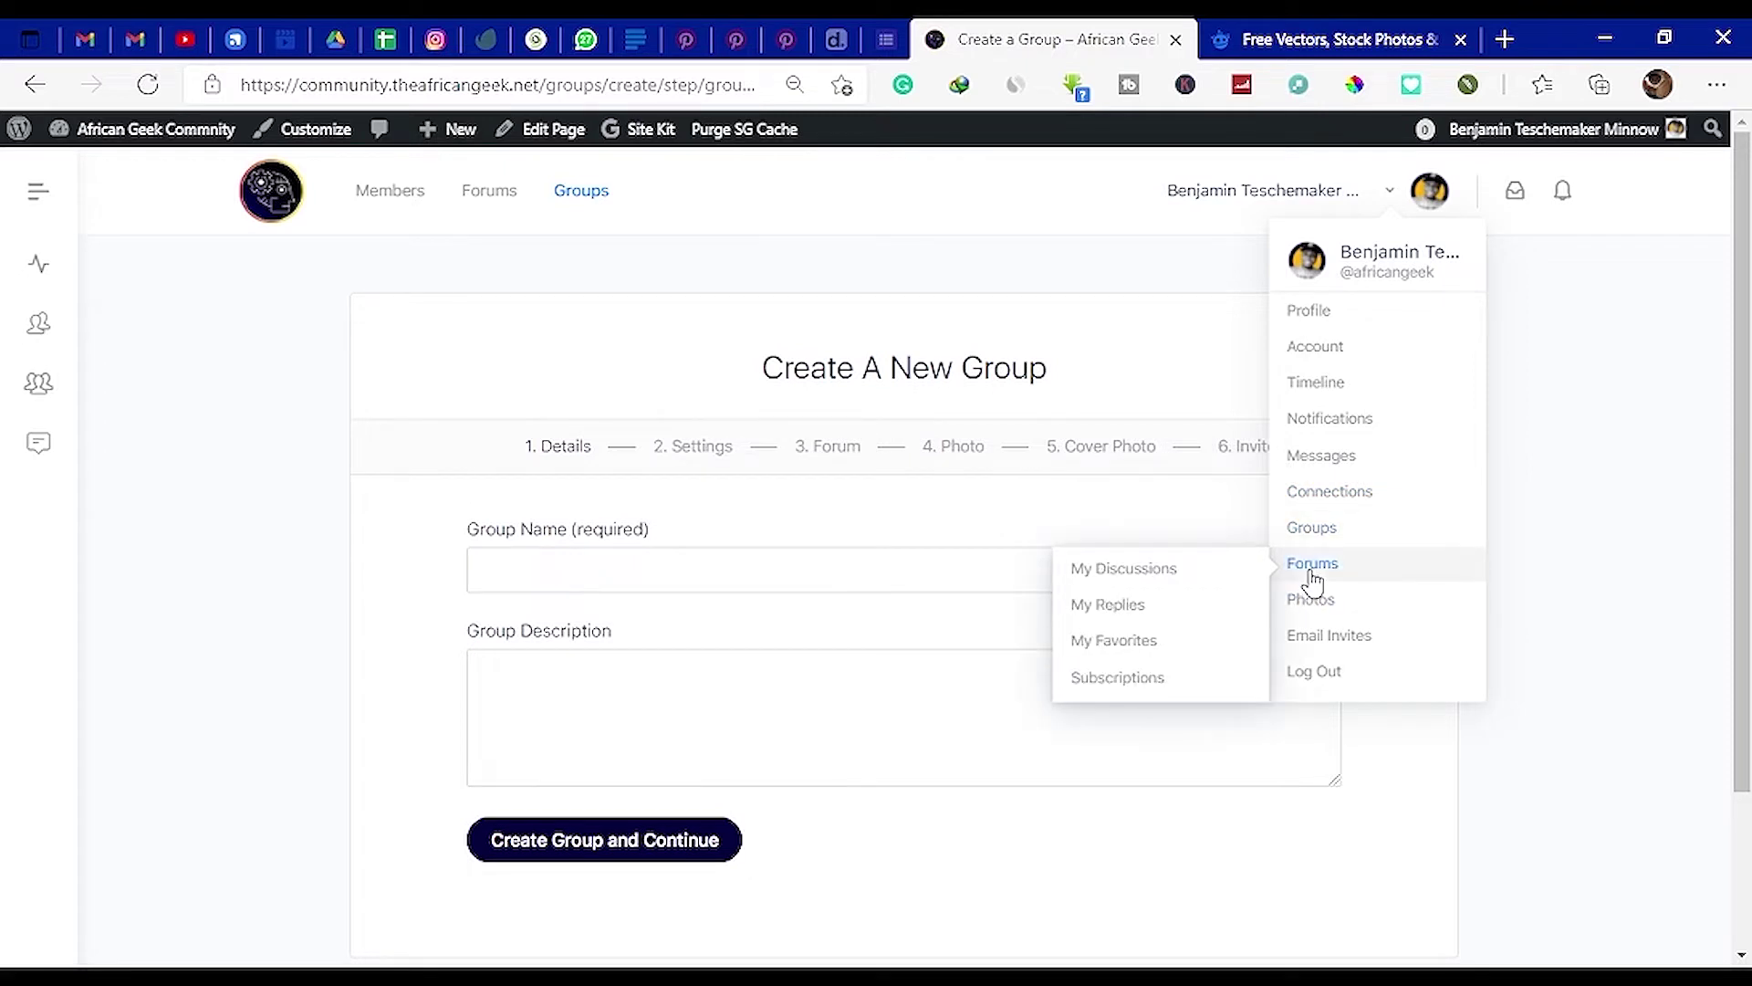
pyautogui.moveTo(1312, 618)
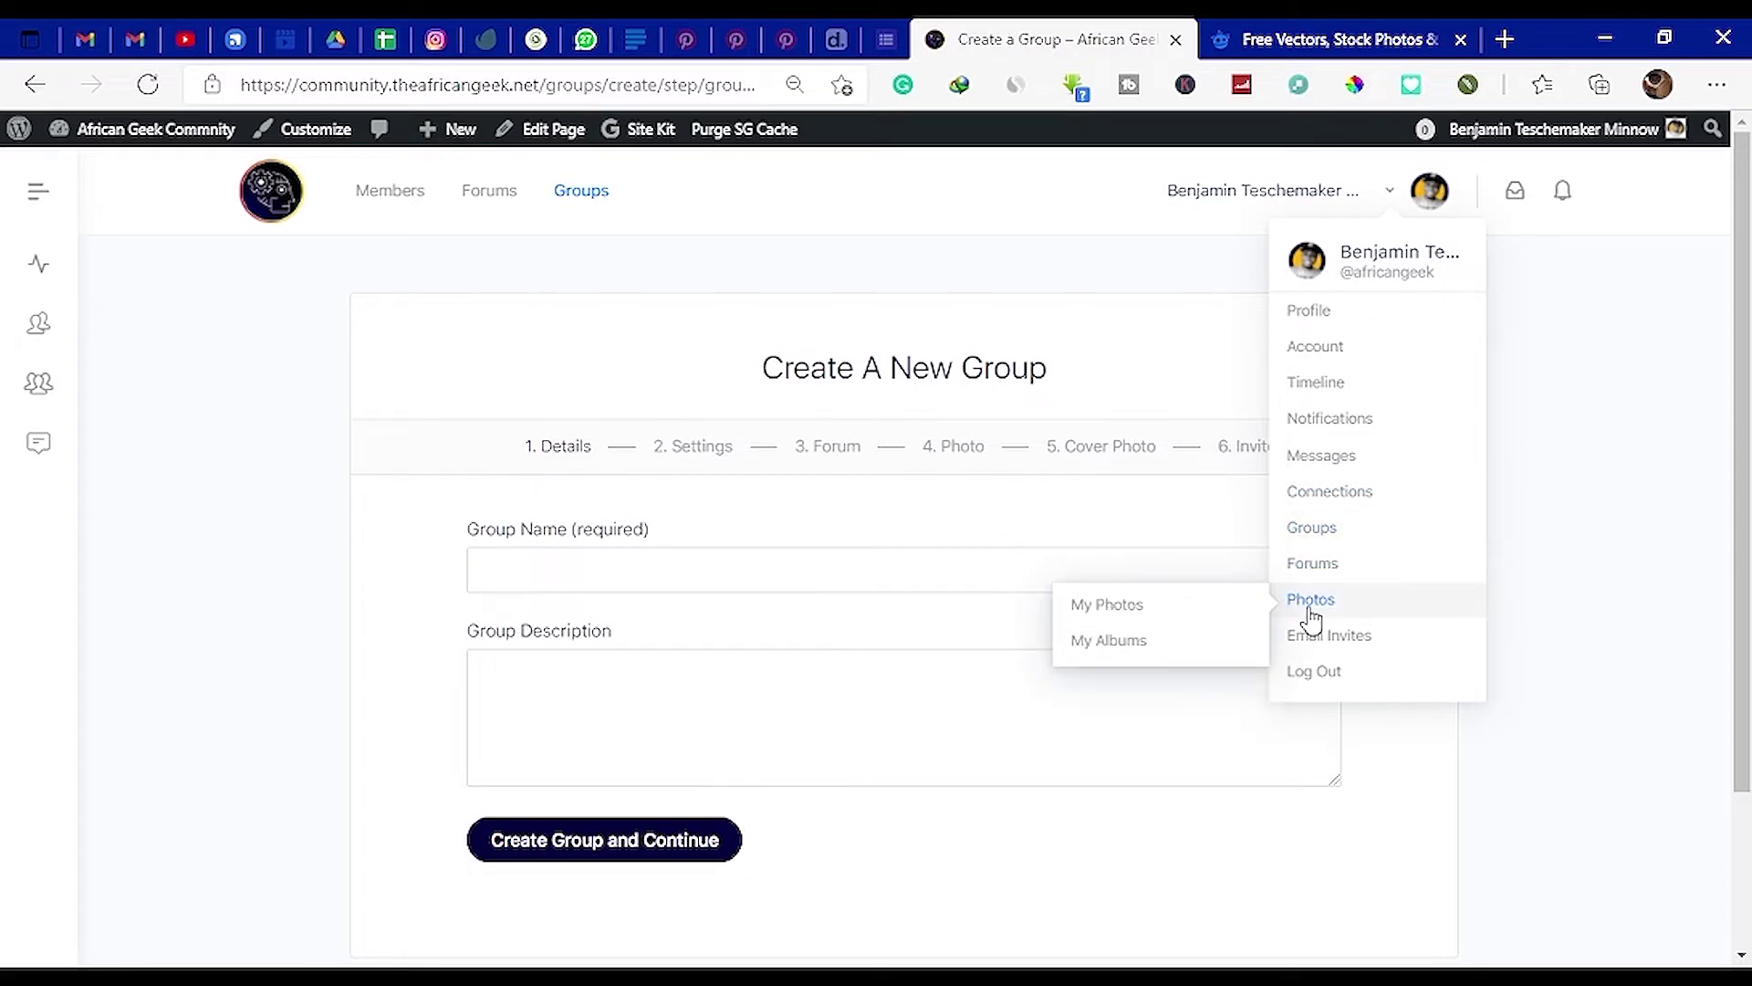
pyautogui.moveTo(1337, 649)
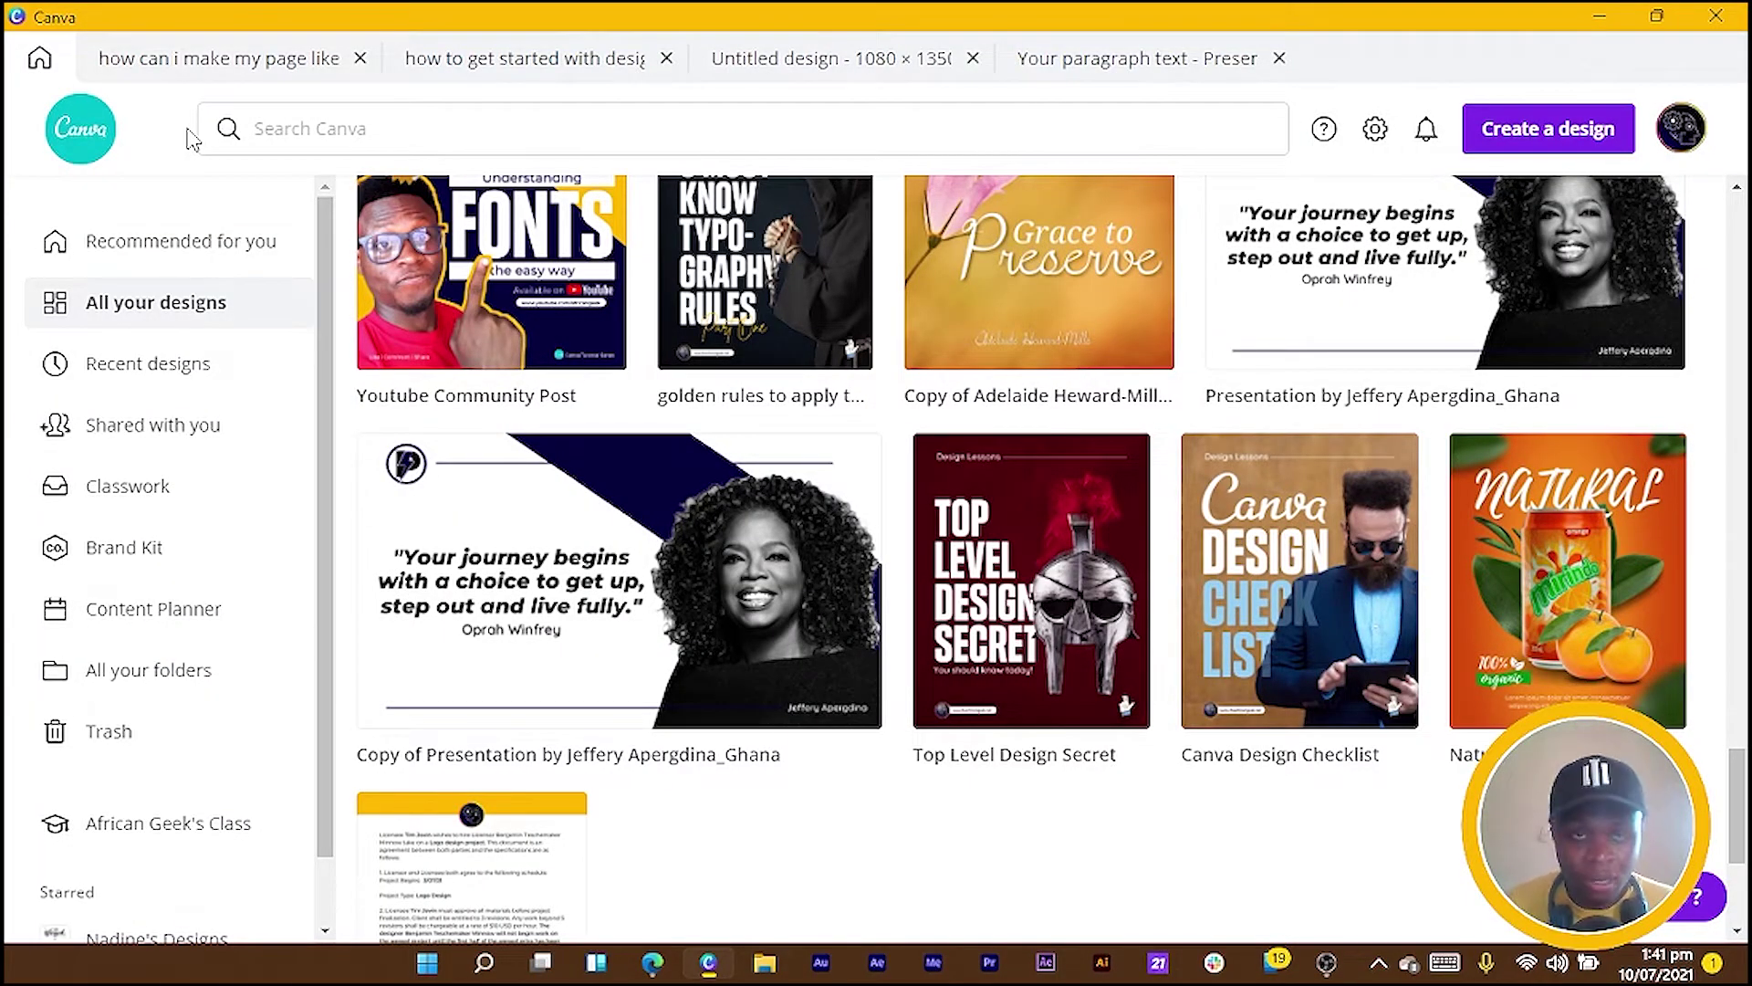
# Switch to the 'Your paragraph text' design holding the SAXO 'Tunes Turn Up' flyer
pyautogui.click(1520, 137)
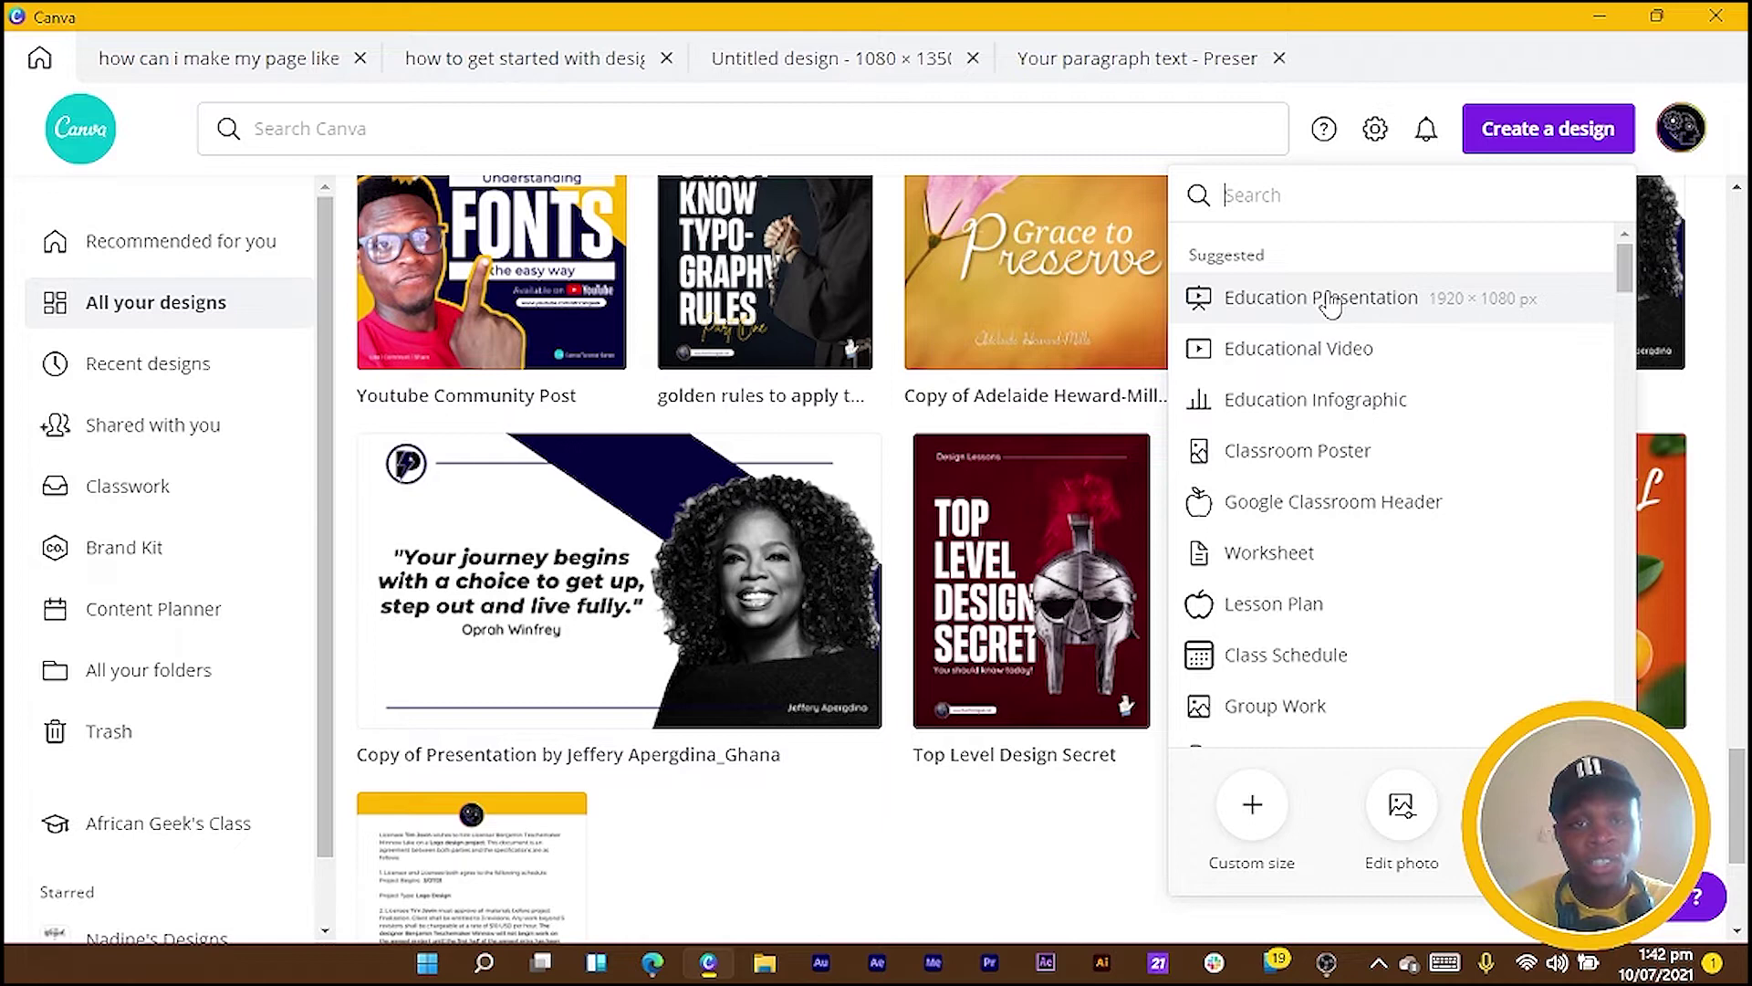
pyautogui.click(1110, 57)
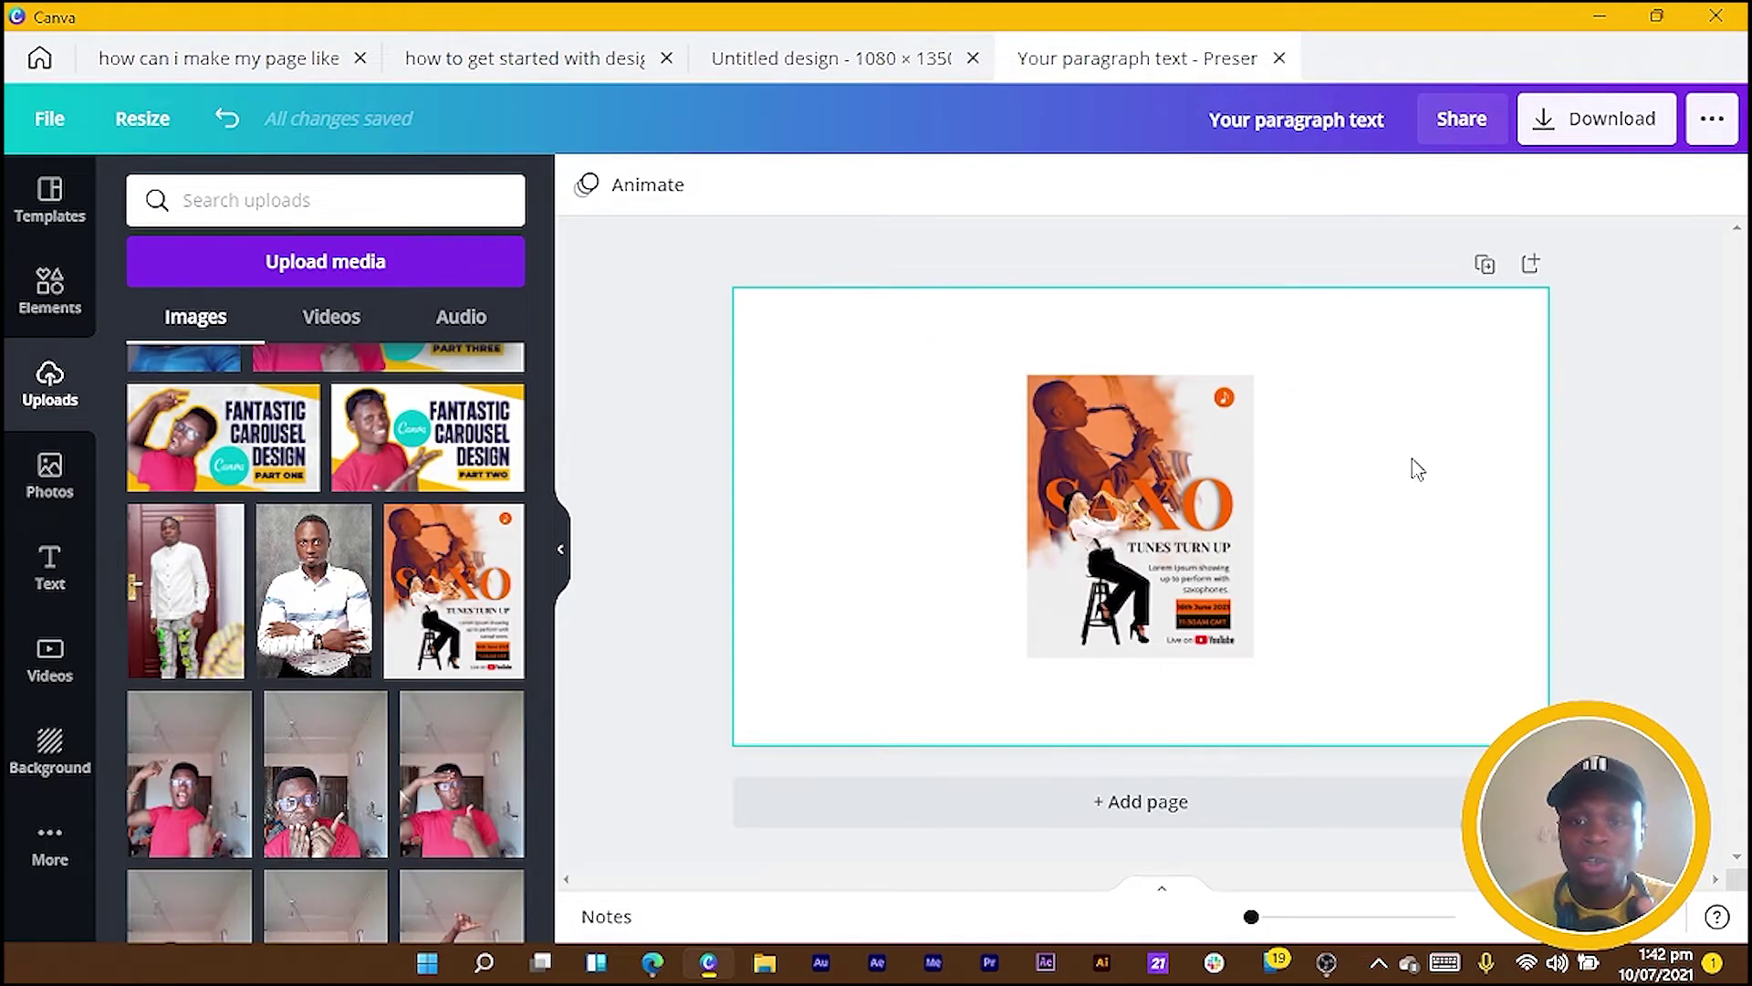
# Move the SAXO flyer to the right side of the page and show its image effects
pyautogui.moveTo(1177, 527); pyautogui.dragTo(1387, 526)
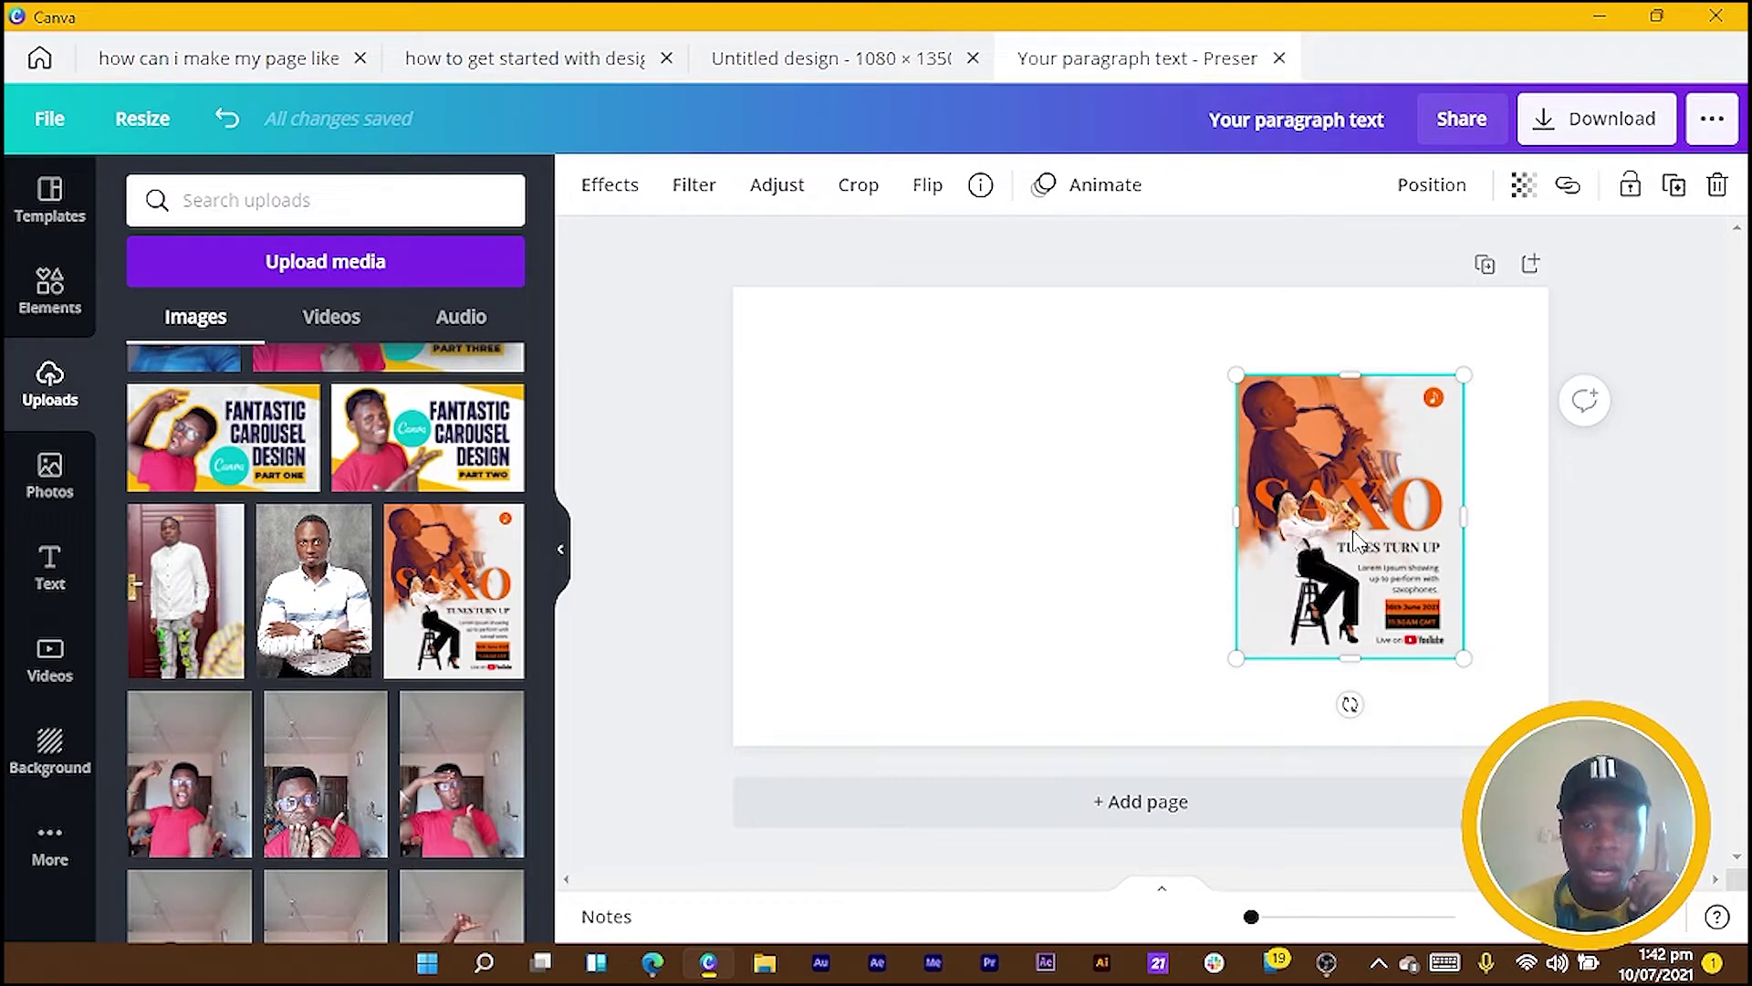
pyautogui.click(609, 184)
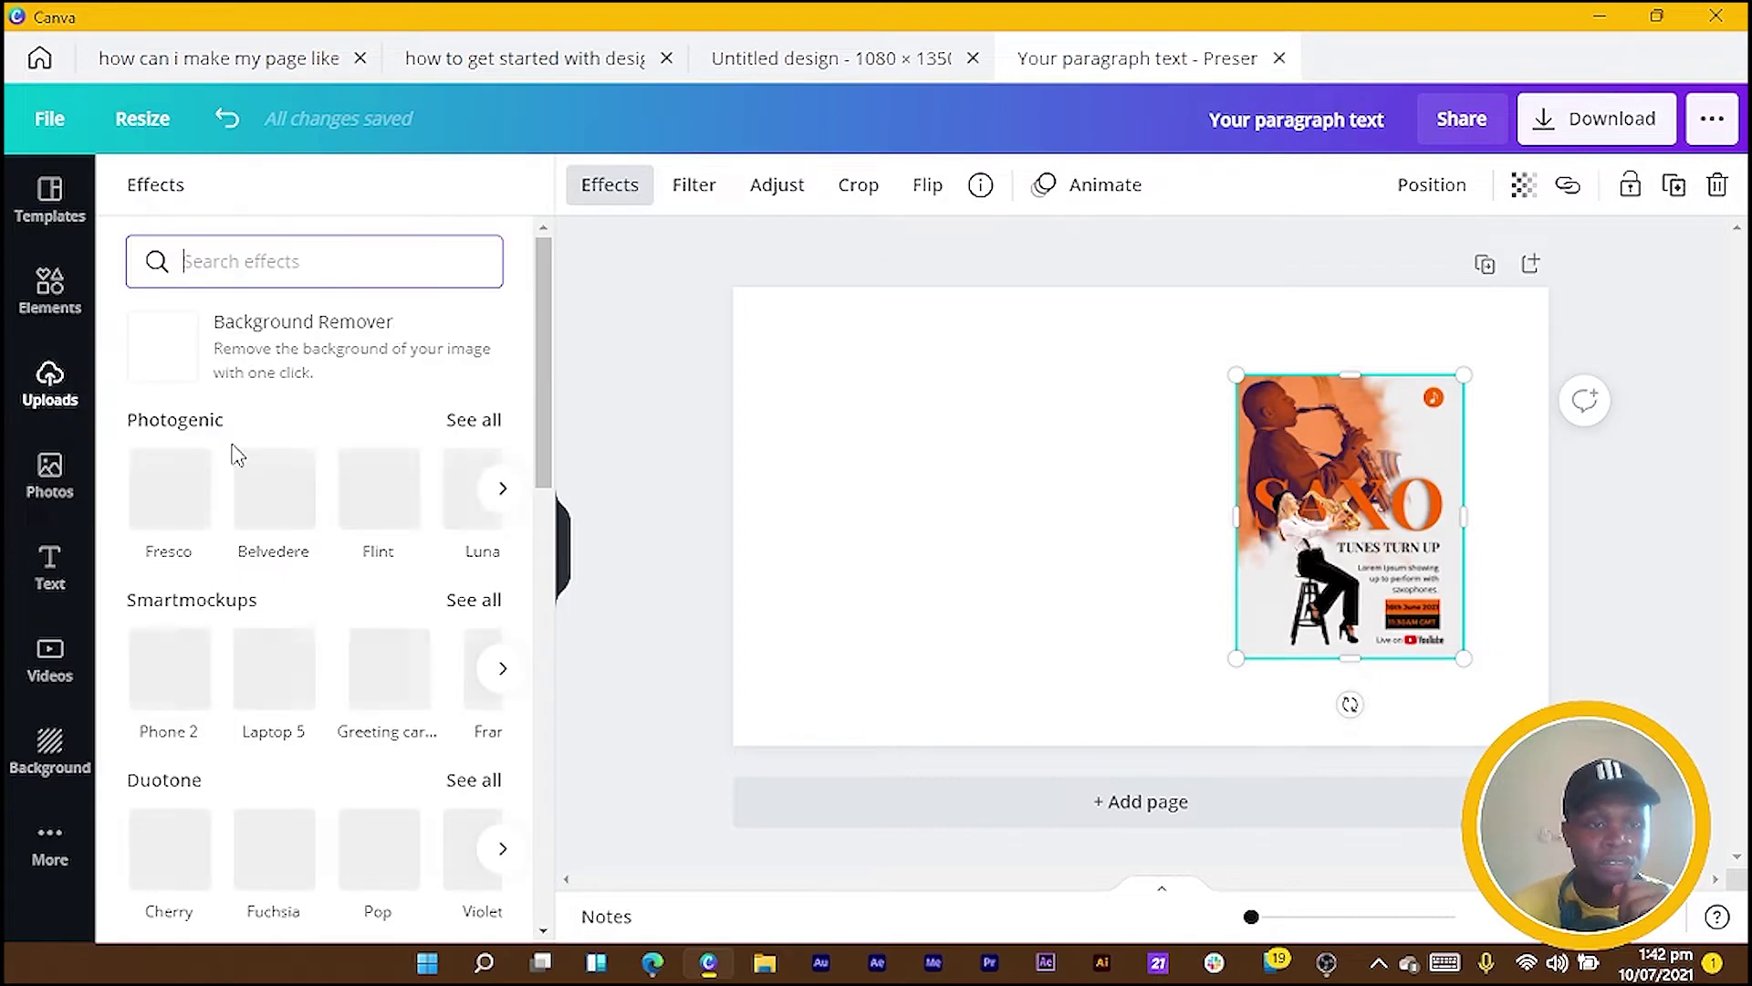
# Apply the Poster 2 Smartmockup from the full Smartmockups list to the SAXO flyer
pyautogui.scroll(-2, 164, 530)
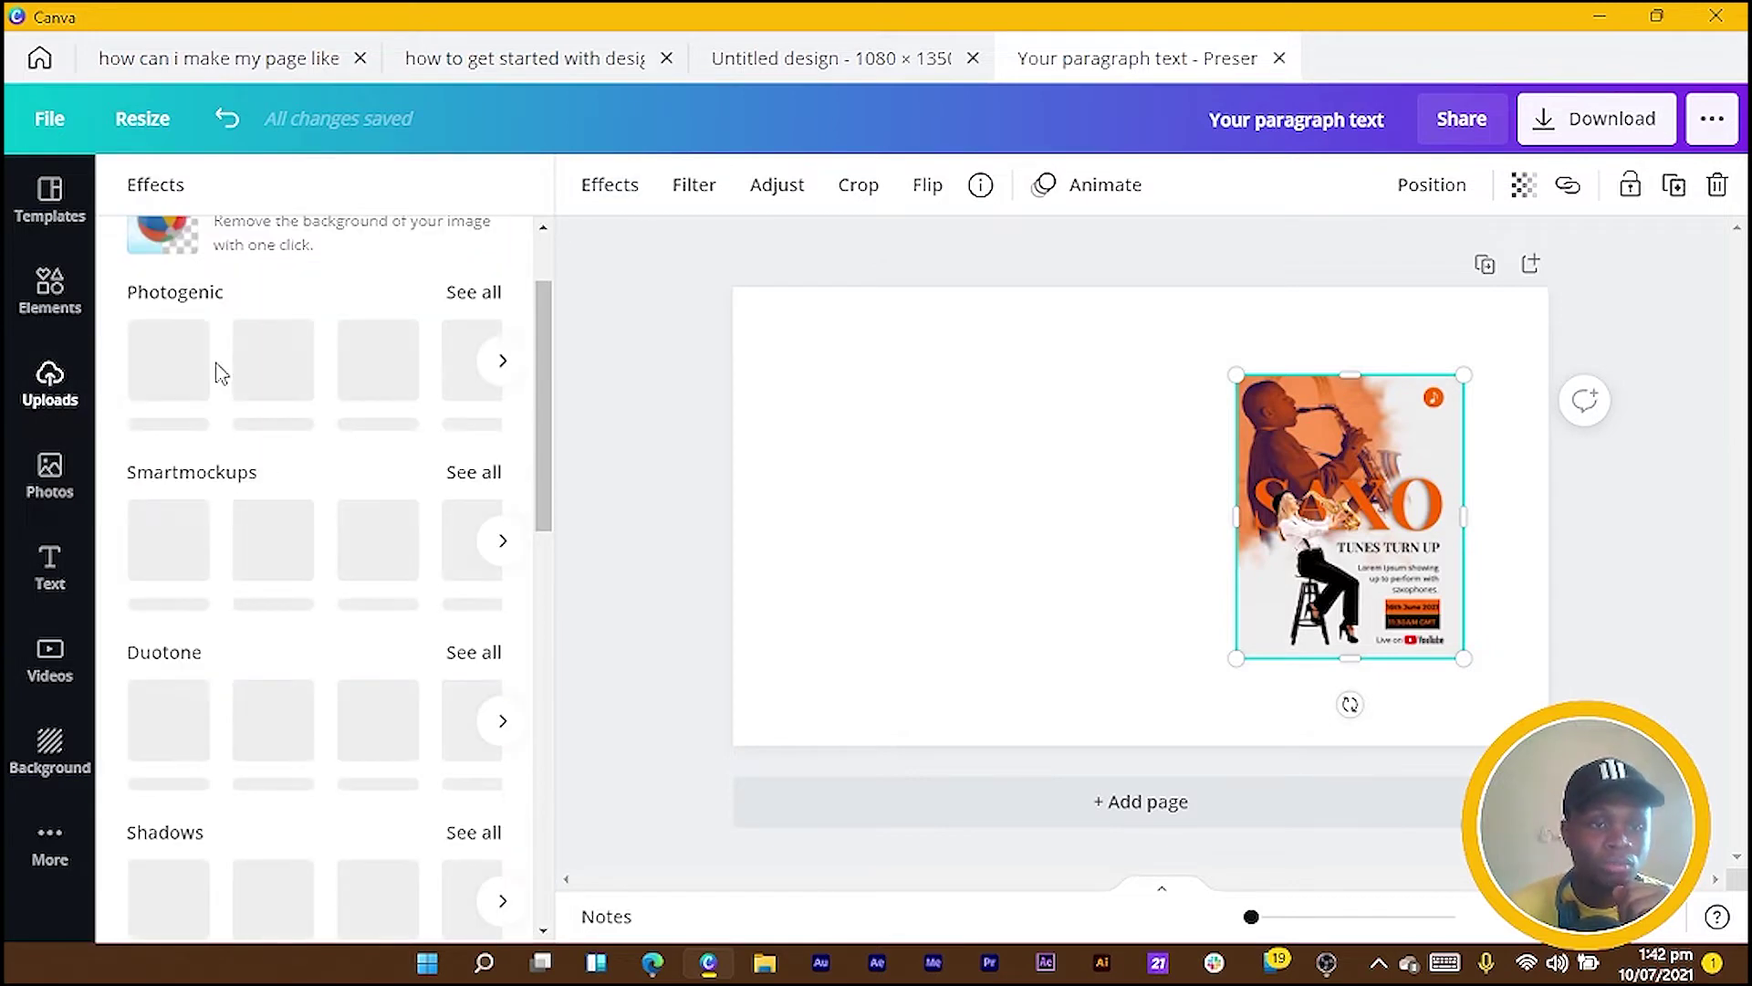
pyautogui.click(491, 473)
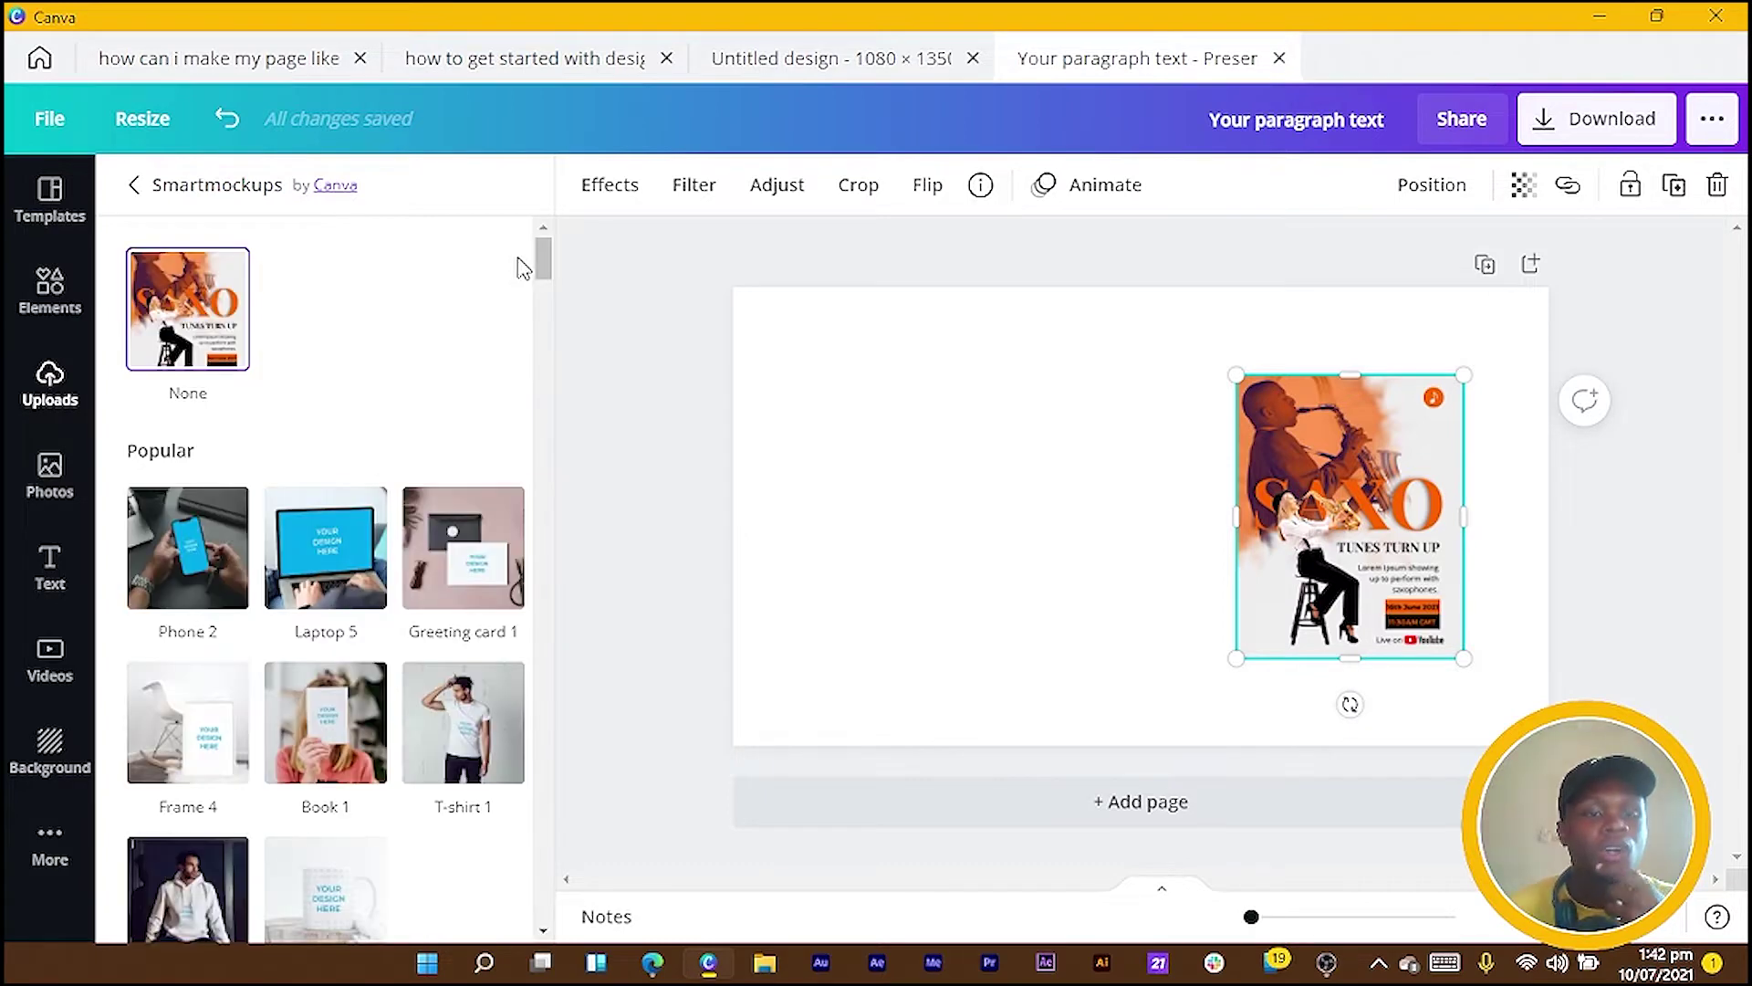
pyautogui.scroll(-3, 456, 483)
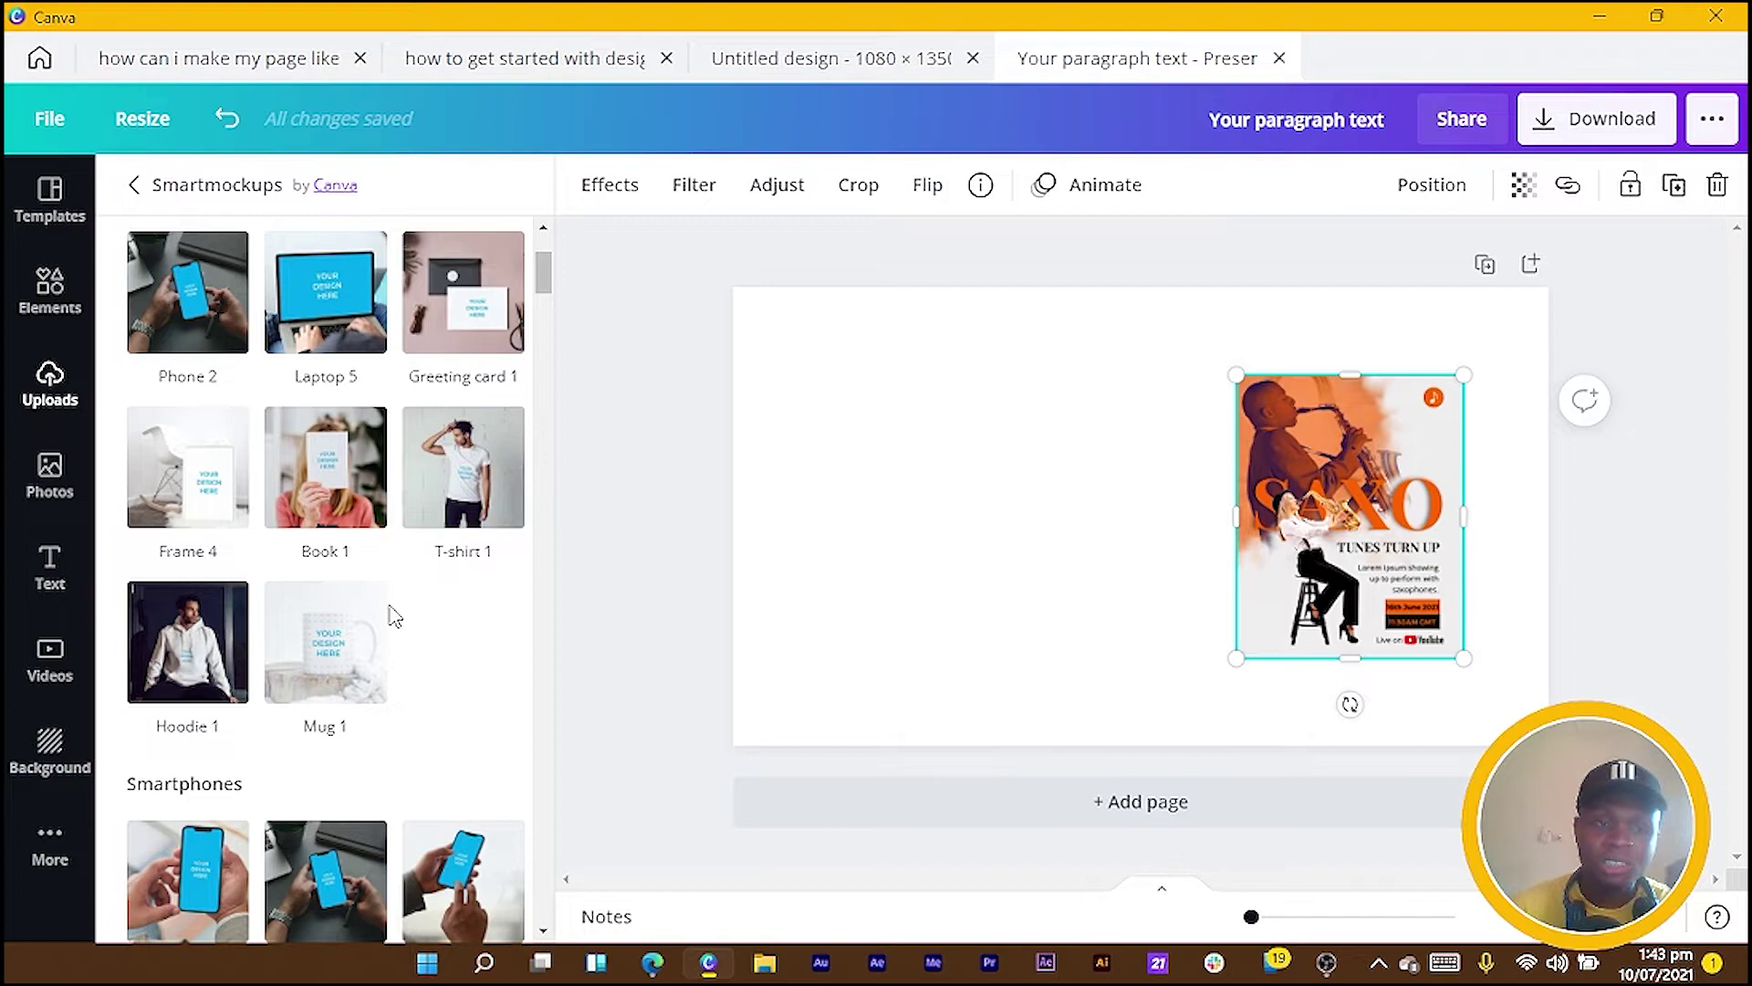
pyautogui.scroll(-4, 332, 645)
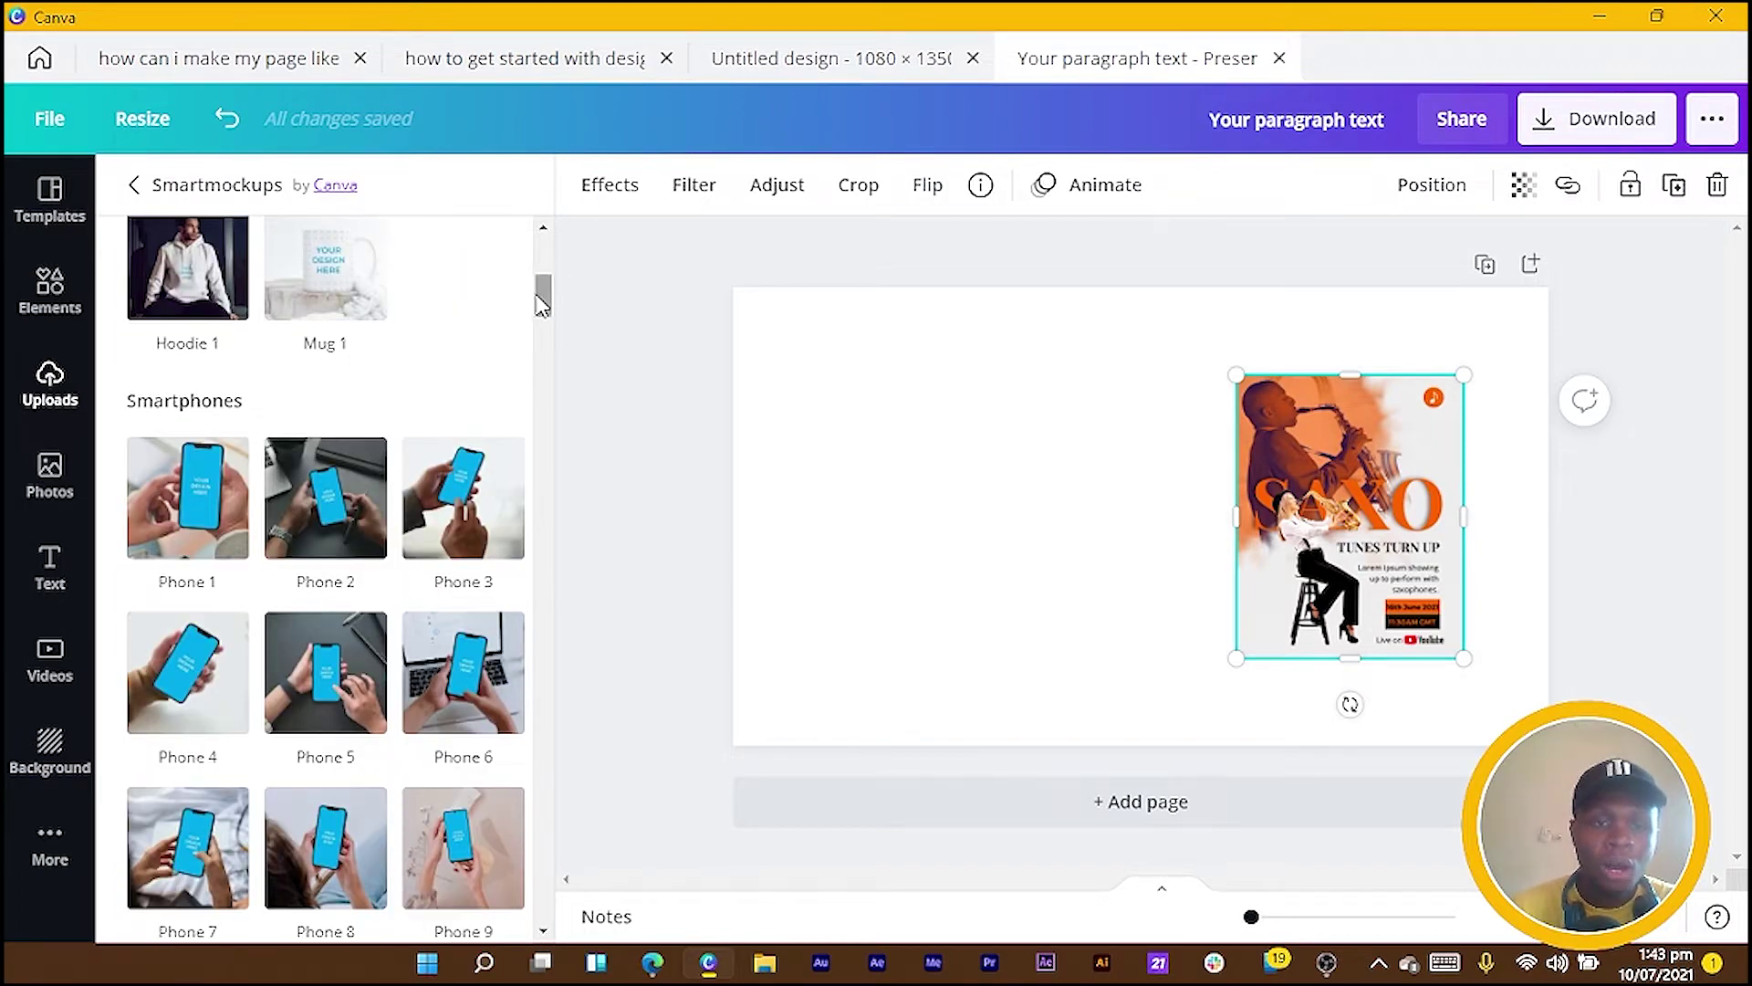
pyautogui.moveTo(541, 304); pyautogui.dragTo(567, 626)
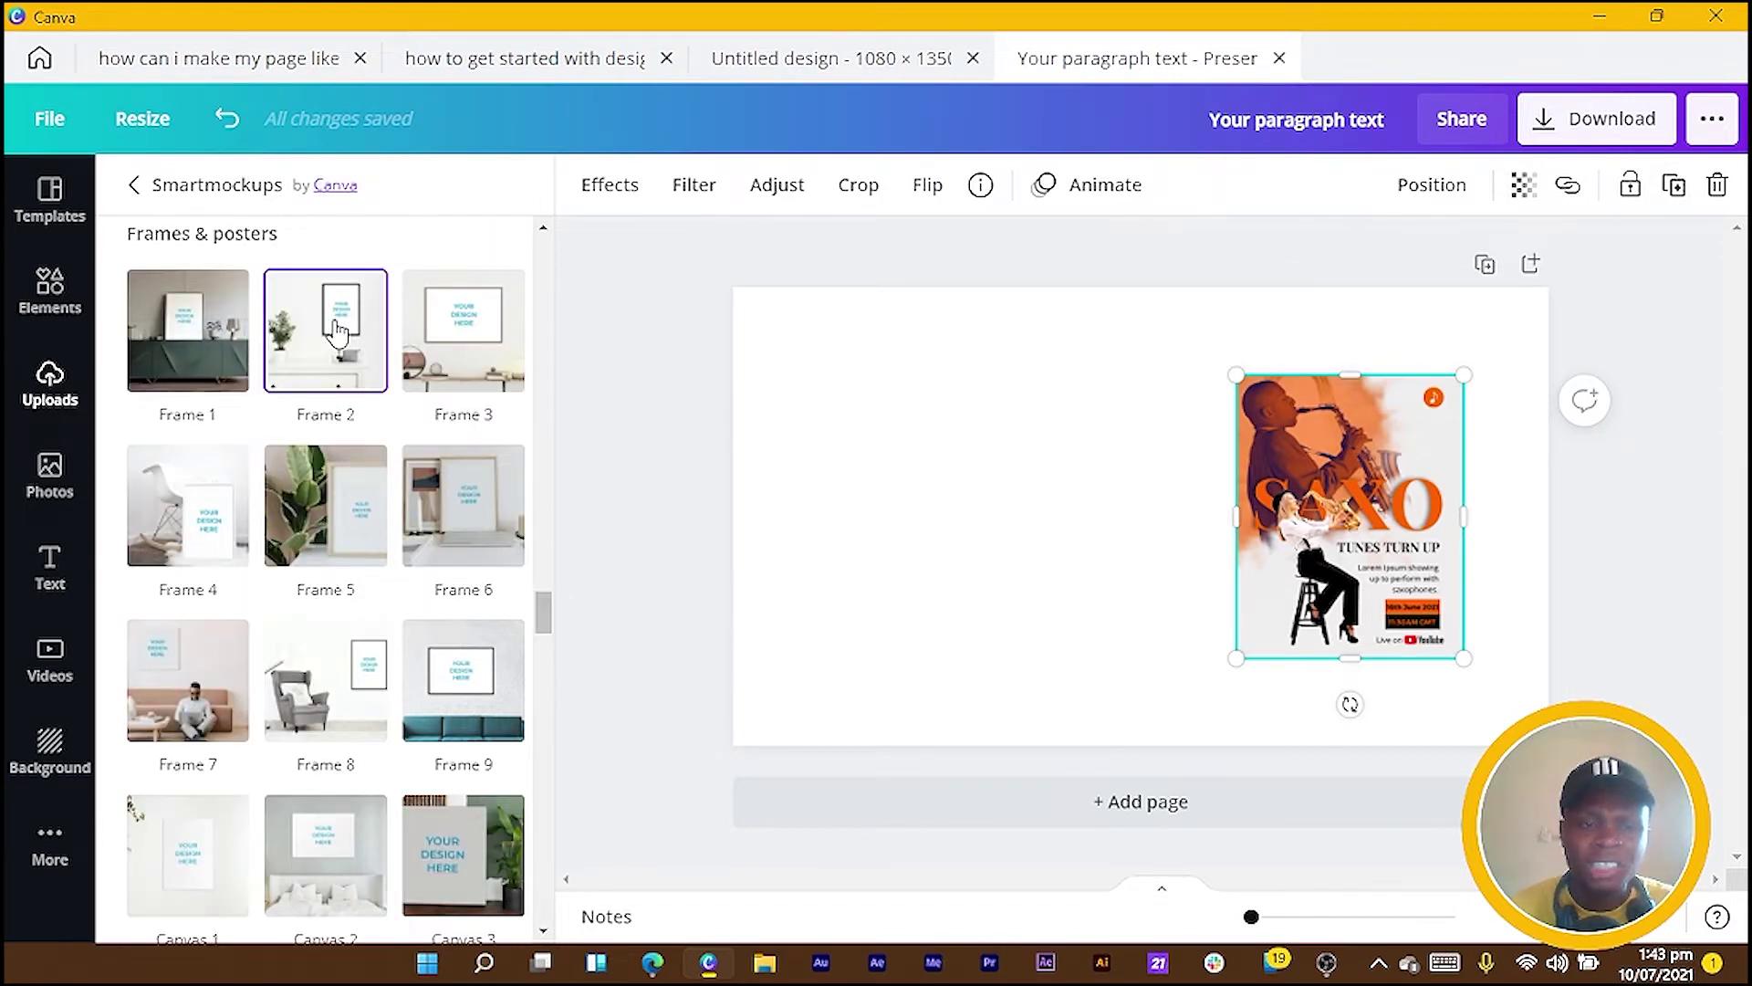
pyautogui.scroll(-10, 350, 360)
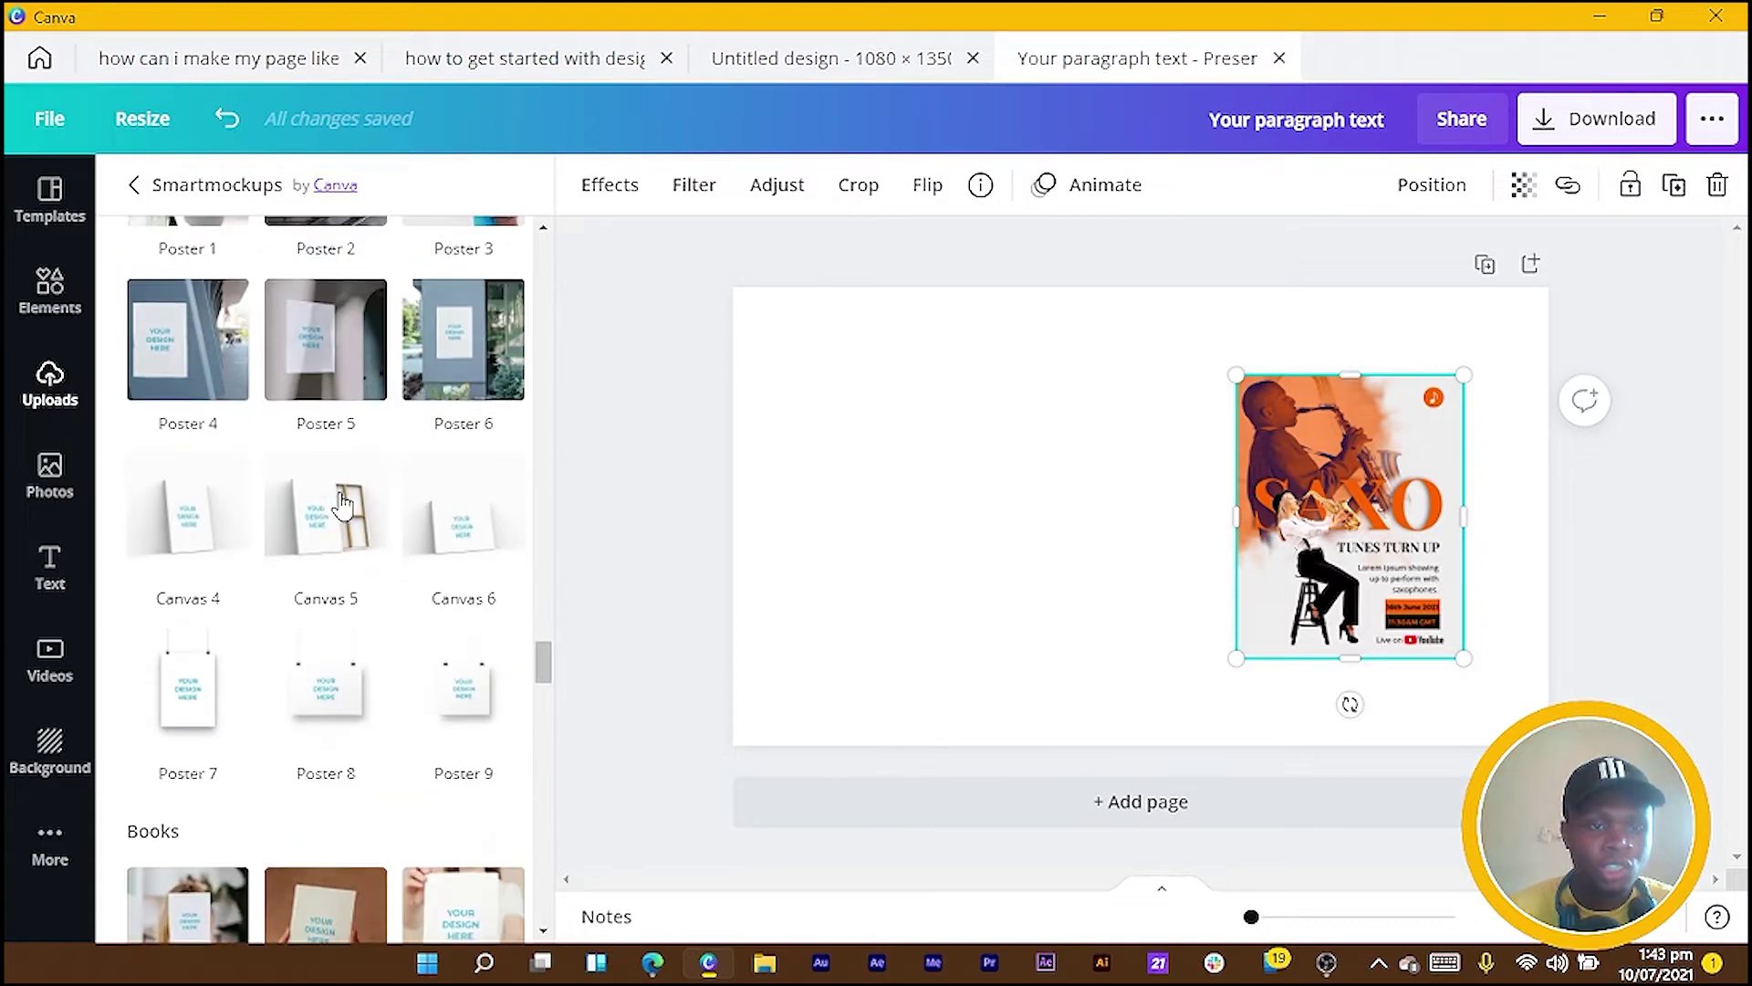
pyautogui.scroll(4, 313, 426)
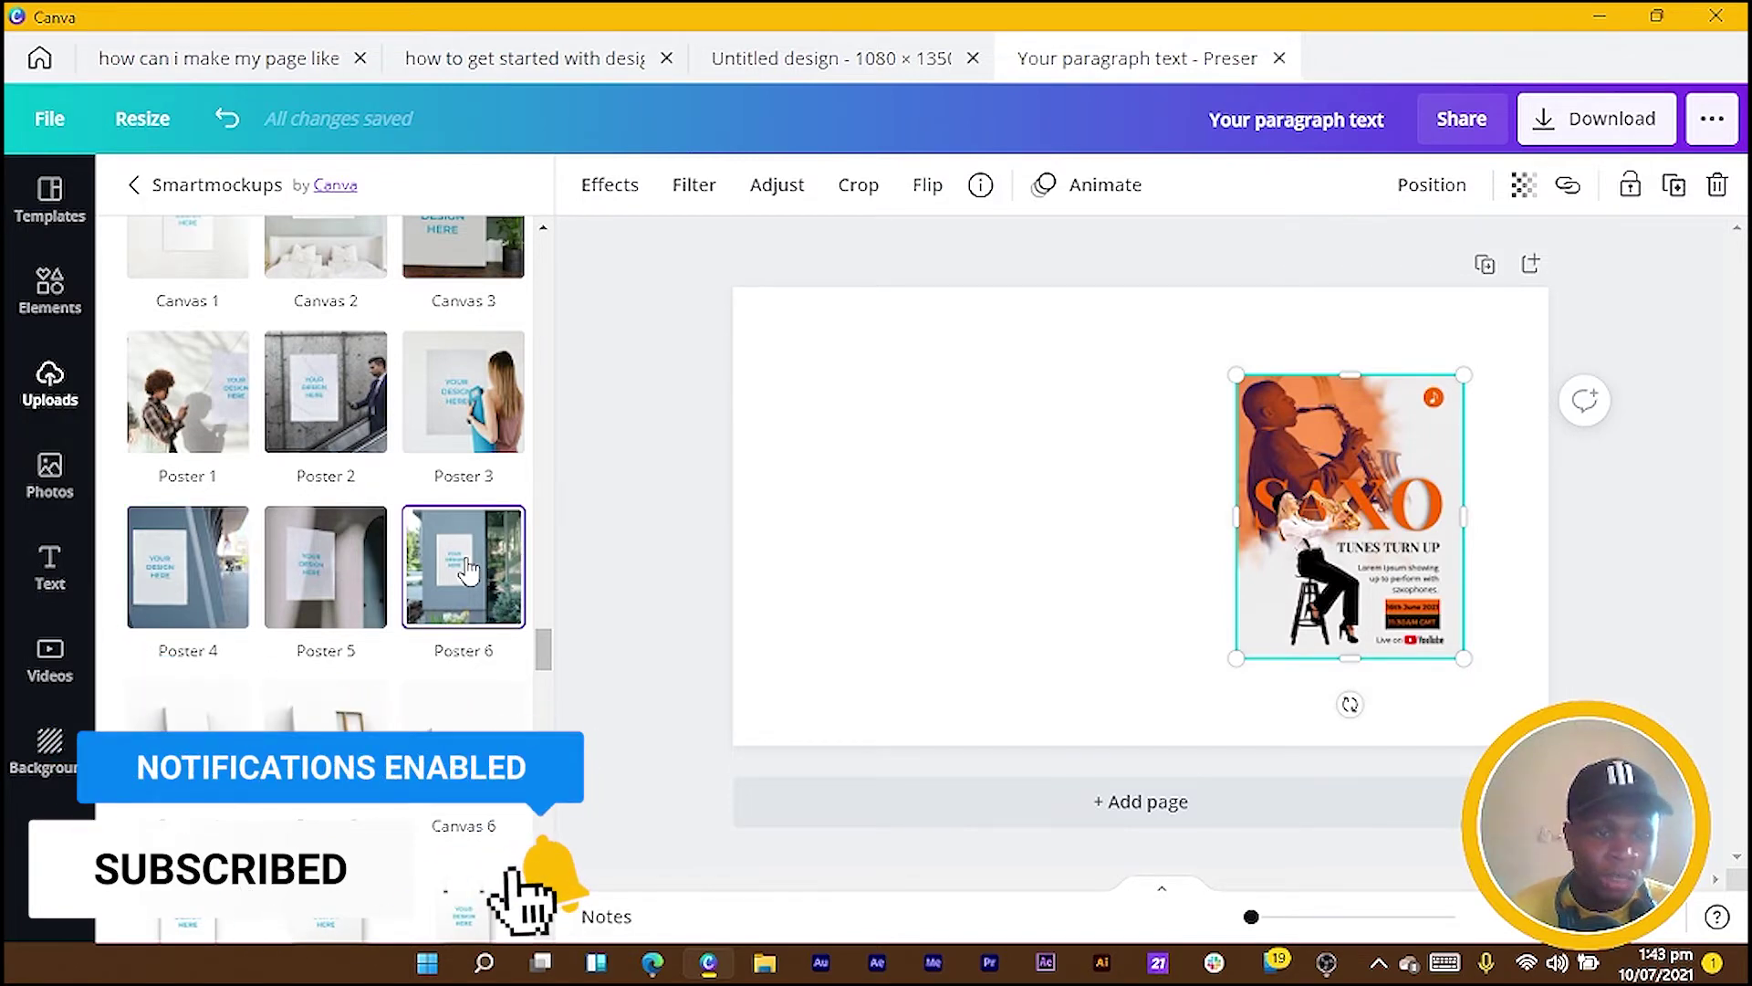
pyautogui.scroll(-4, 469, 570)
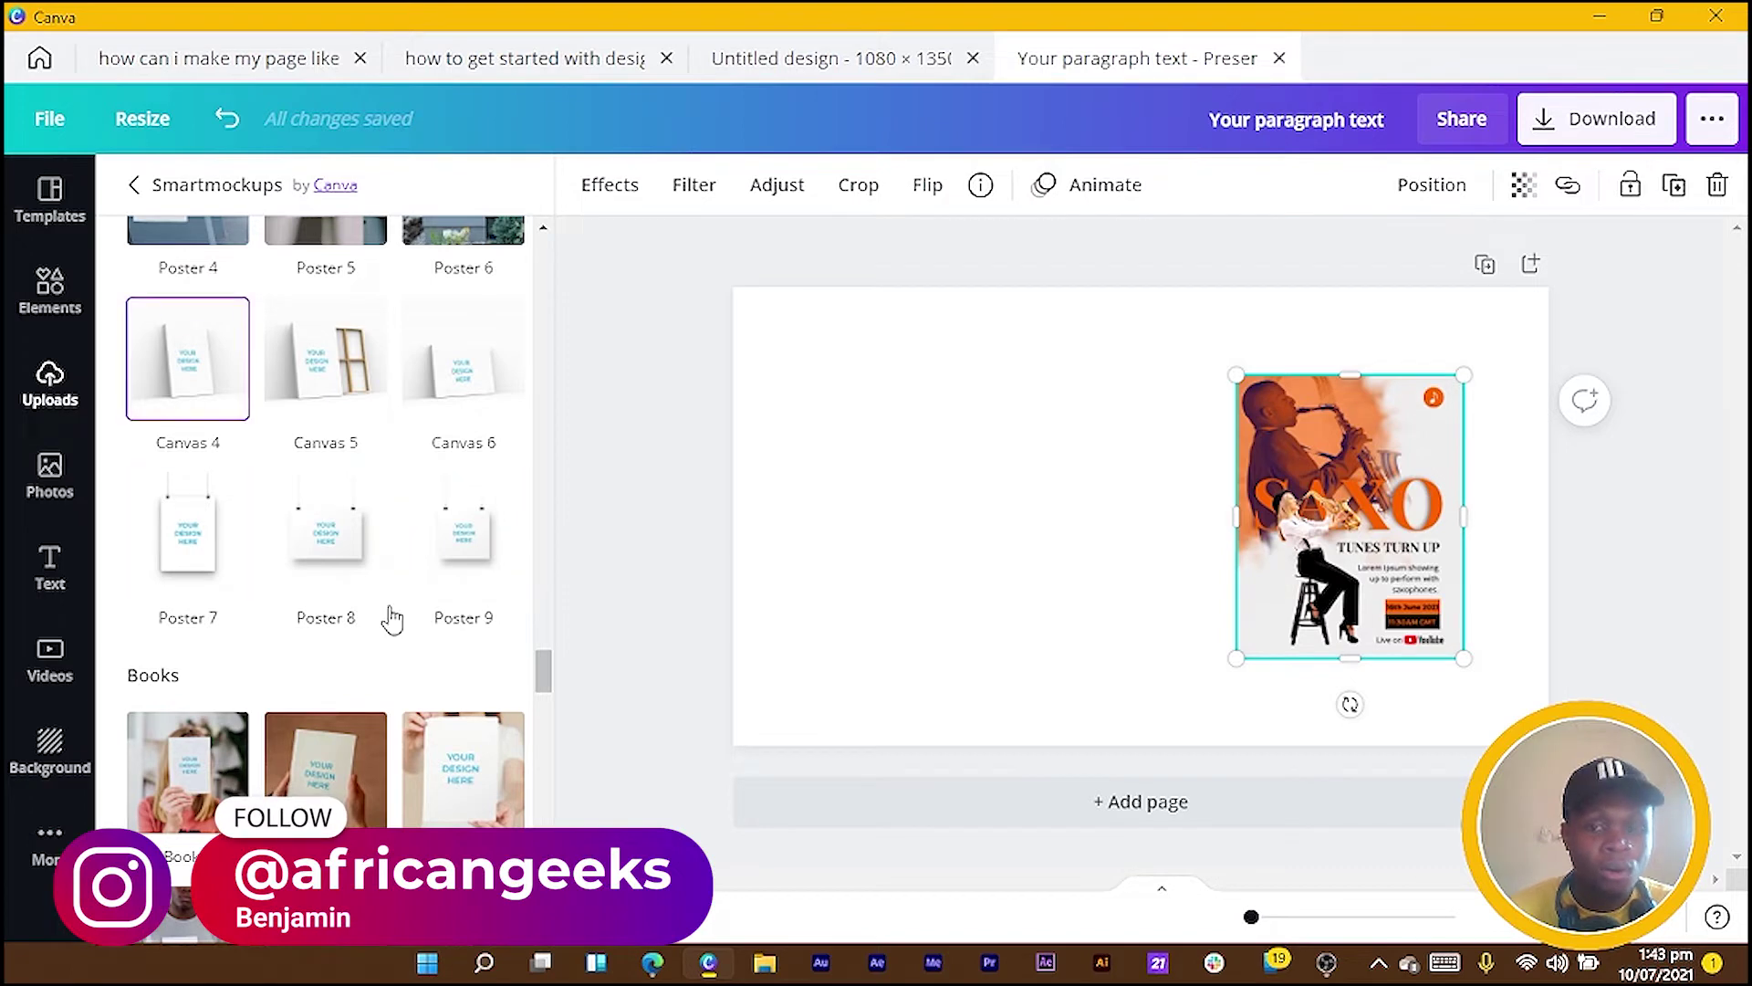
pyautogui.scroll(4, 456, 584)
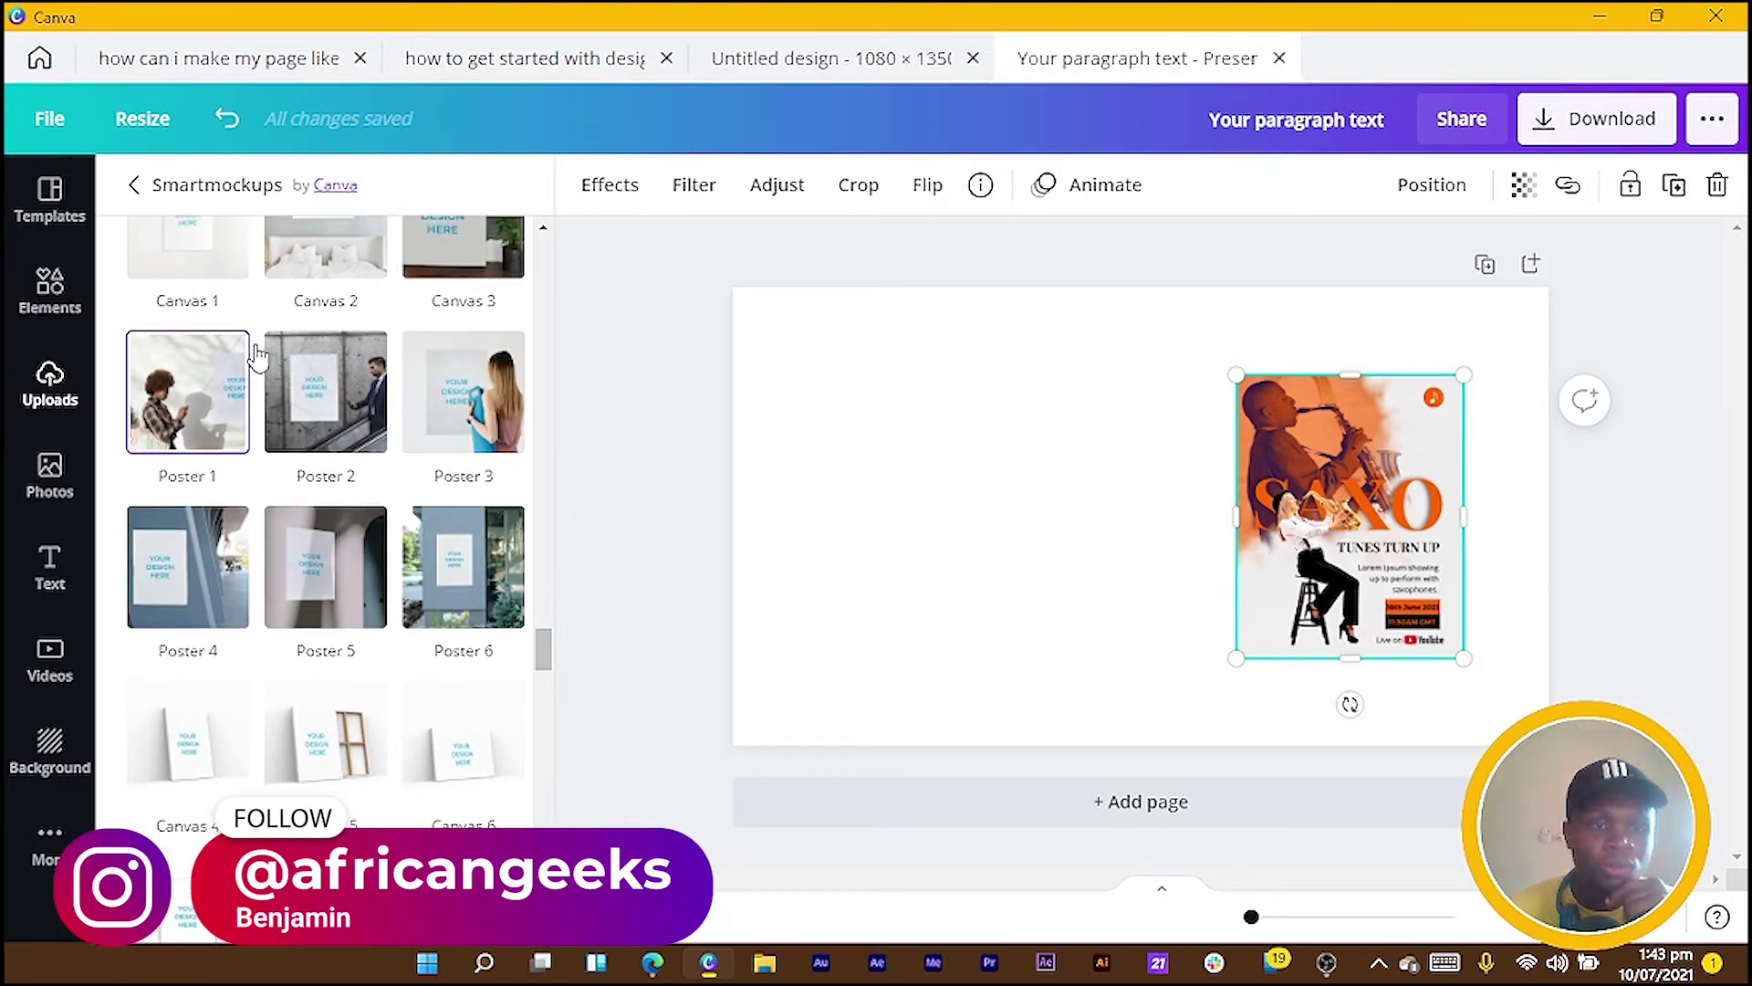
pyautogui.click(326, 408)
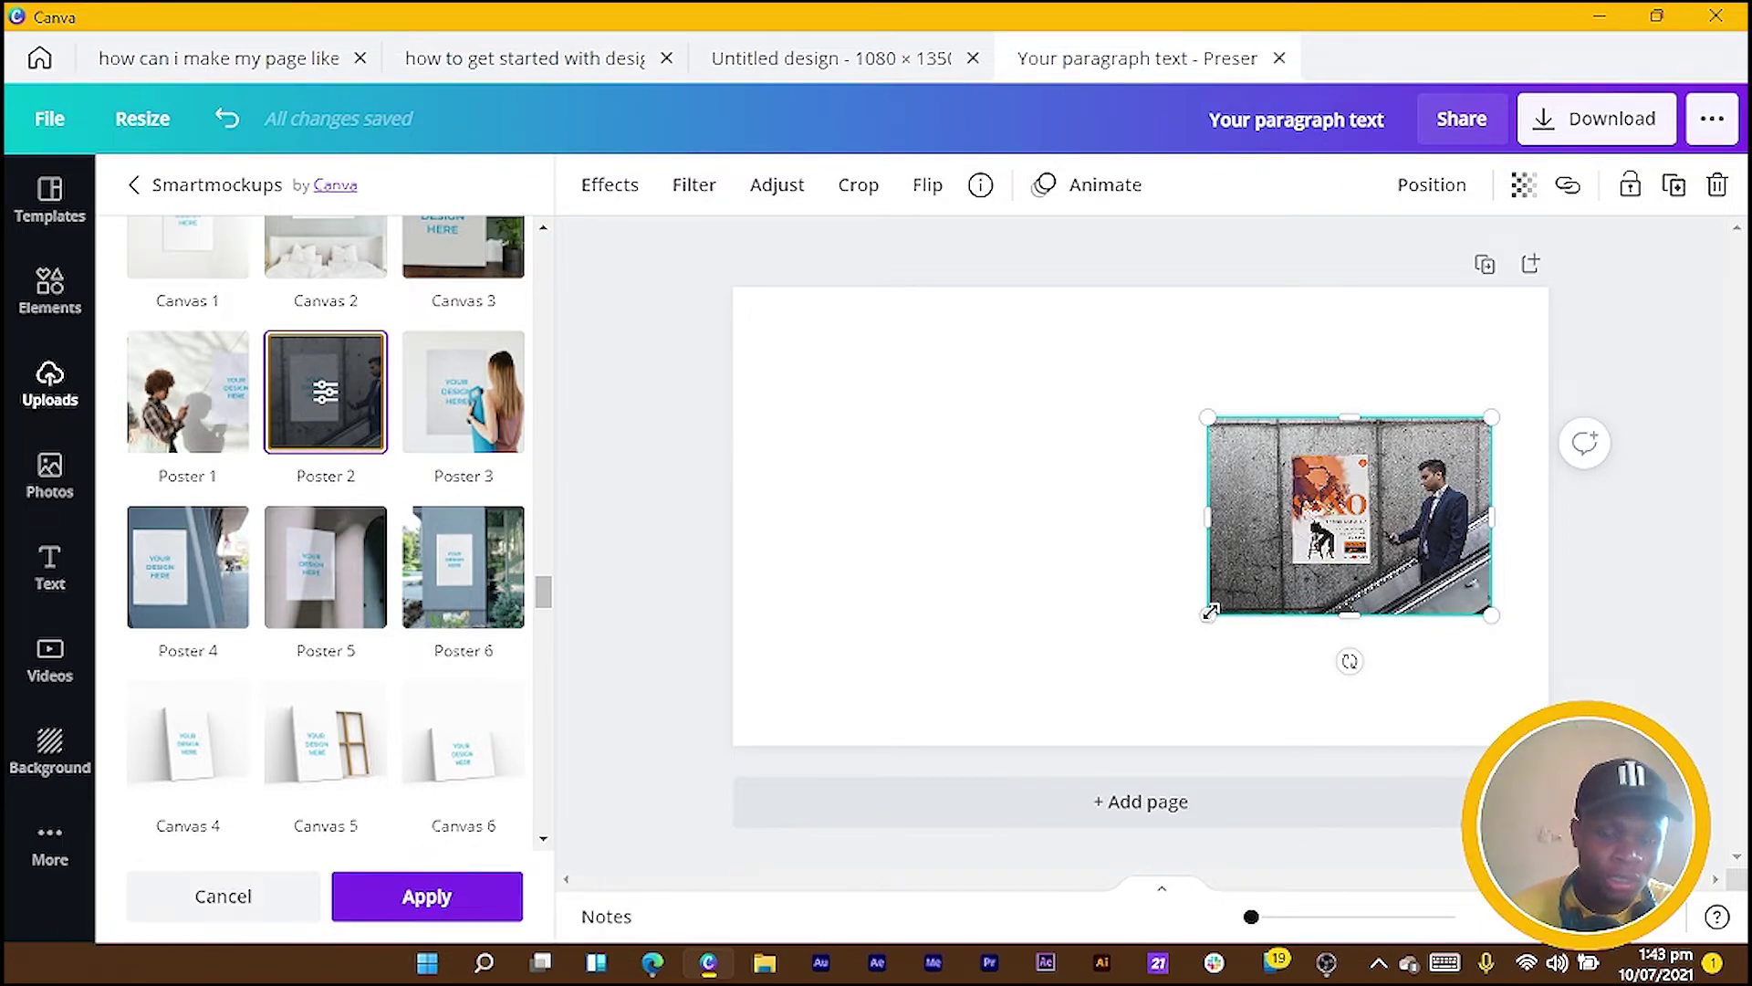
# Resize and shift the poster mockup left, then undo so the page is blank
pyautogui.moveTo(1079, 714); pyautogui.dragTo(981, 803)
pyautogui.moveTo(1416, 636); pyautogui.dragTo(1295, 610)
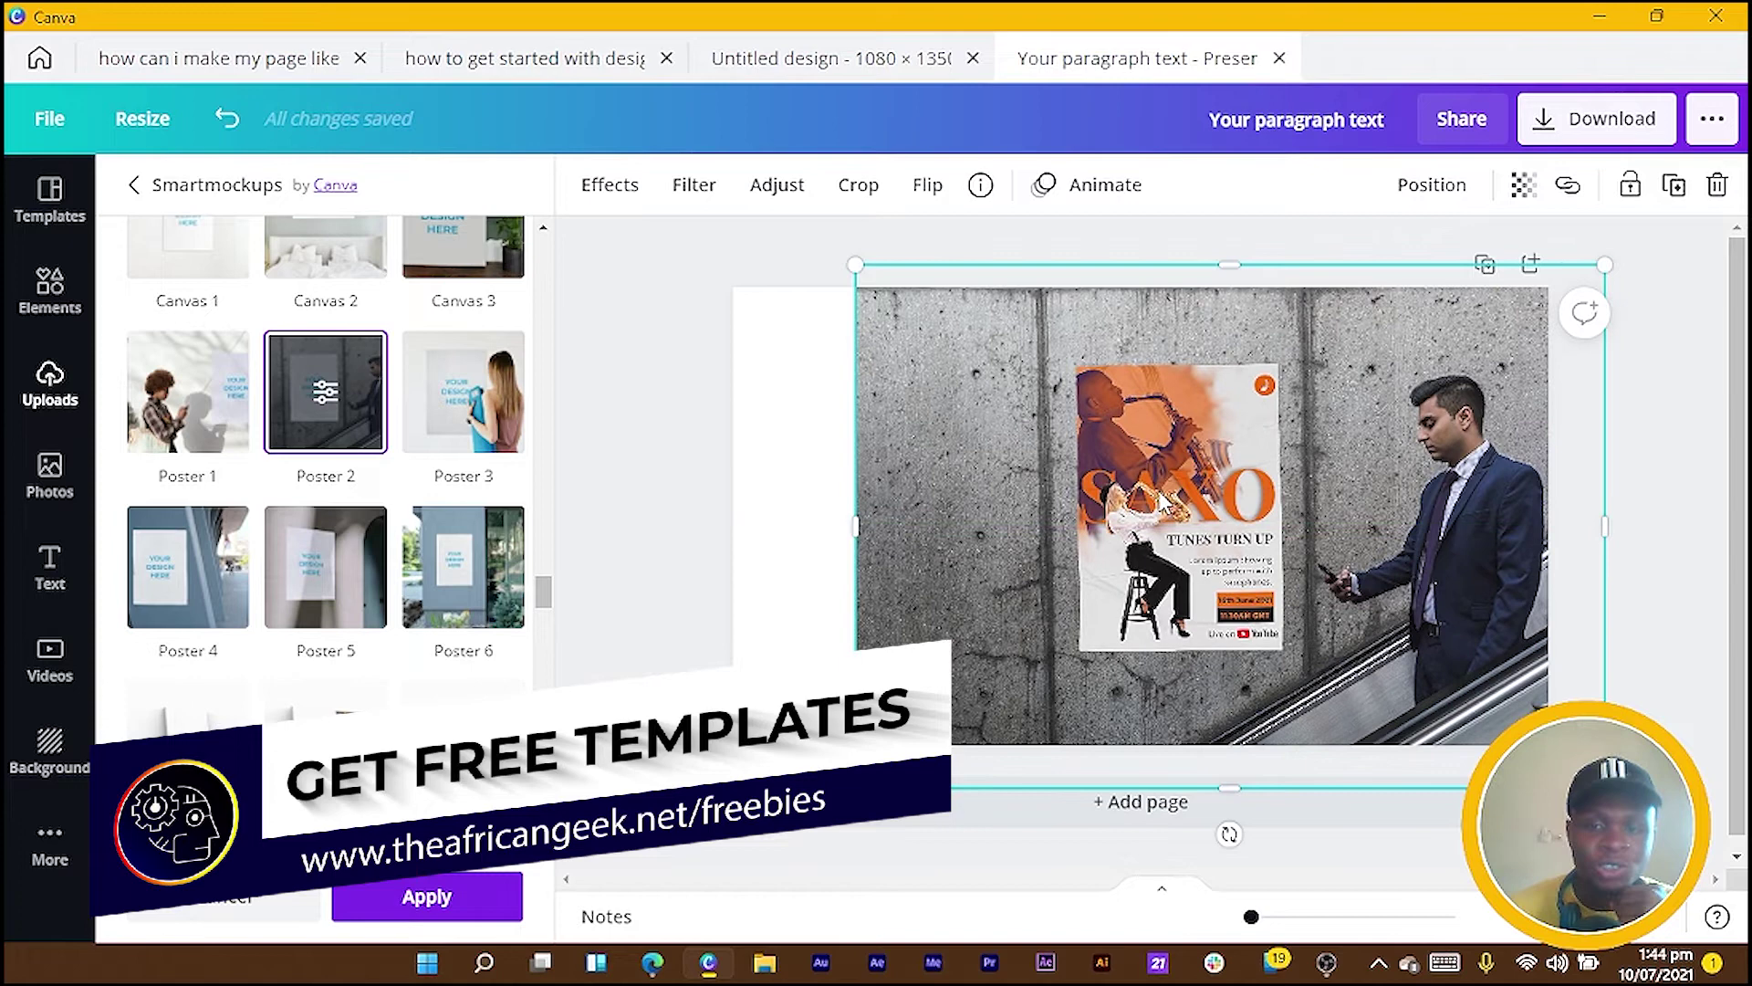
pyautogui.hotkey('ctrl', 'z')
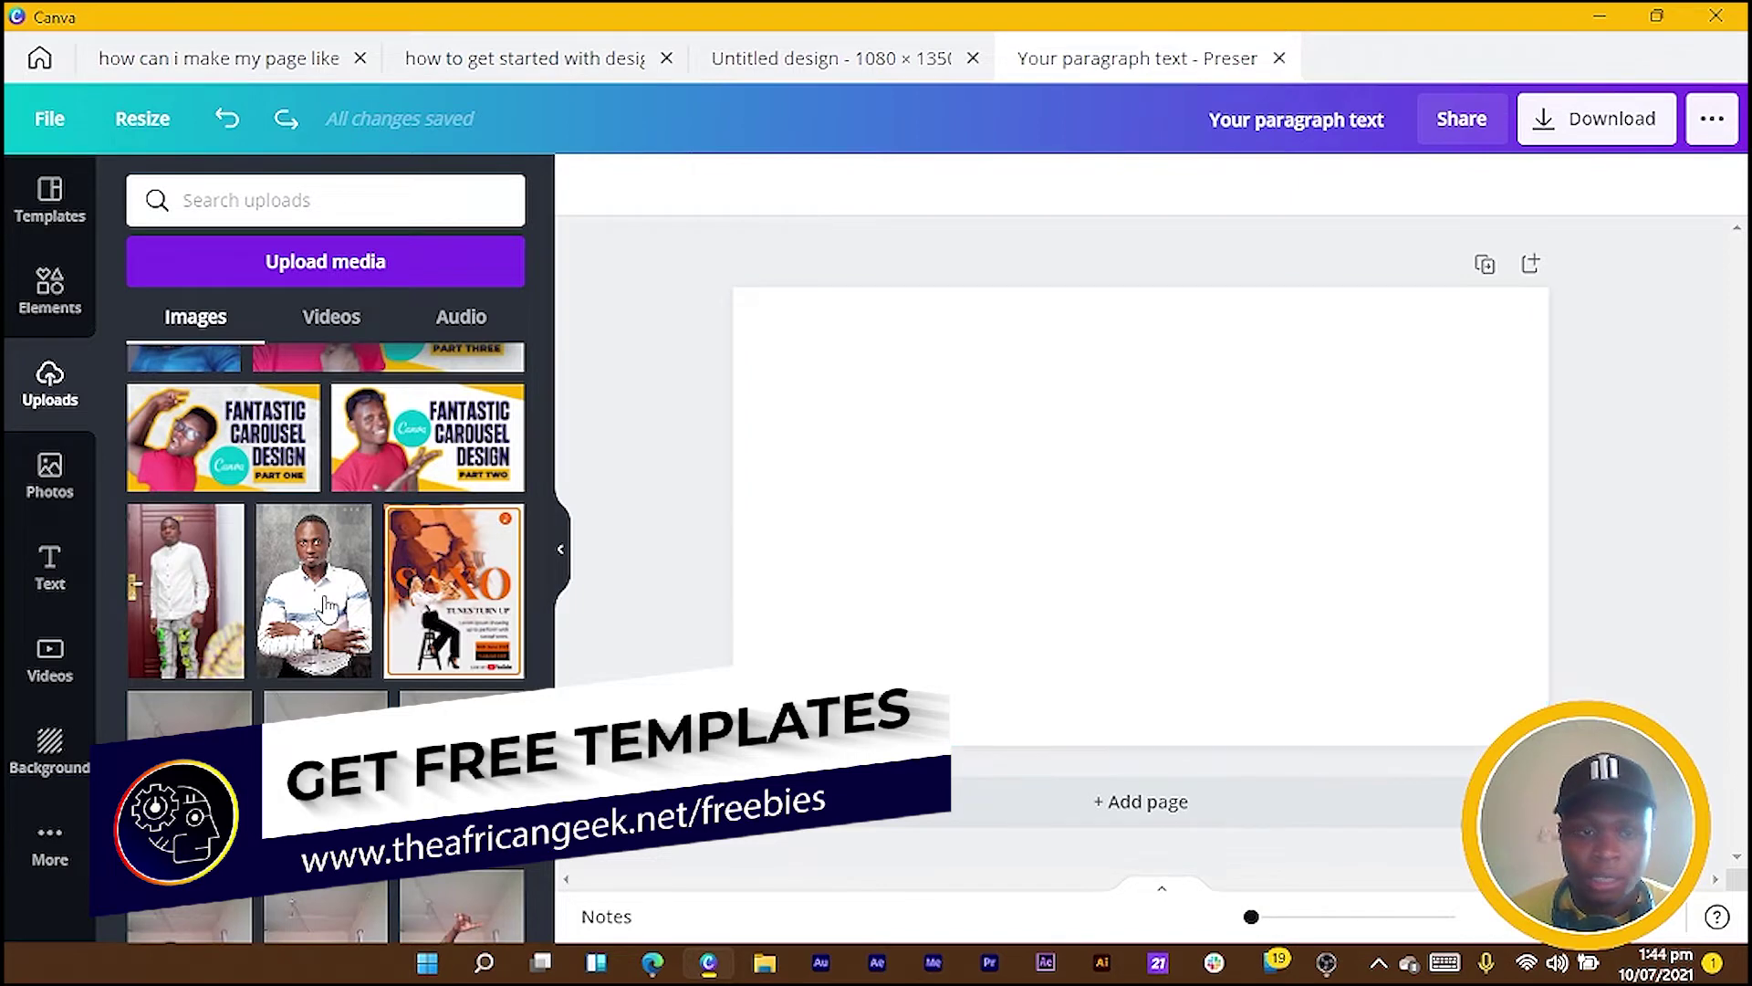
# Add the SAXO upload to the page and choose the Poster 7 Smartmockup from the Posters section
pyautogui.click(406, 525)
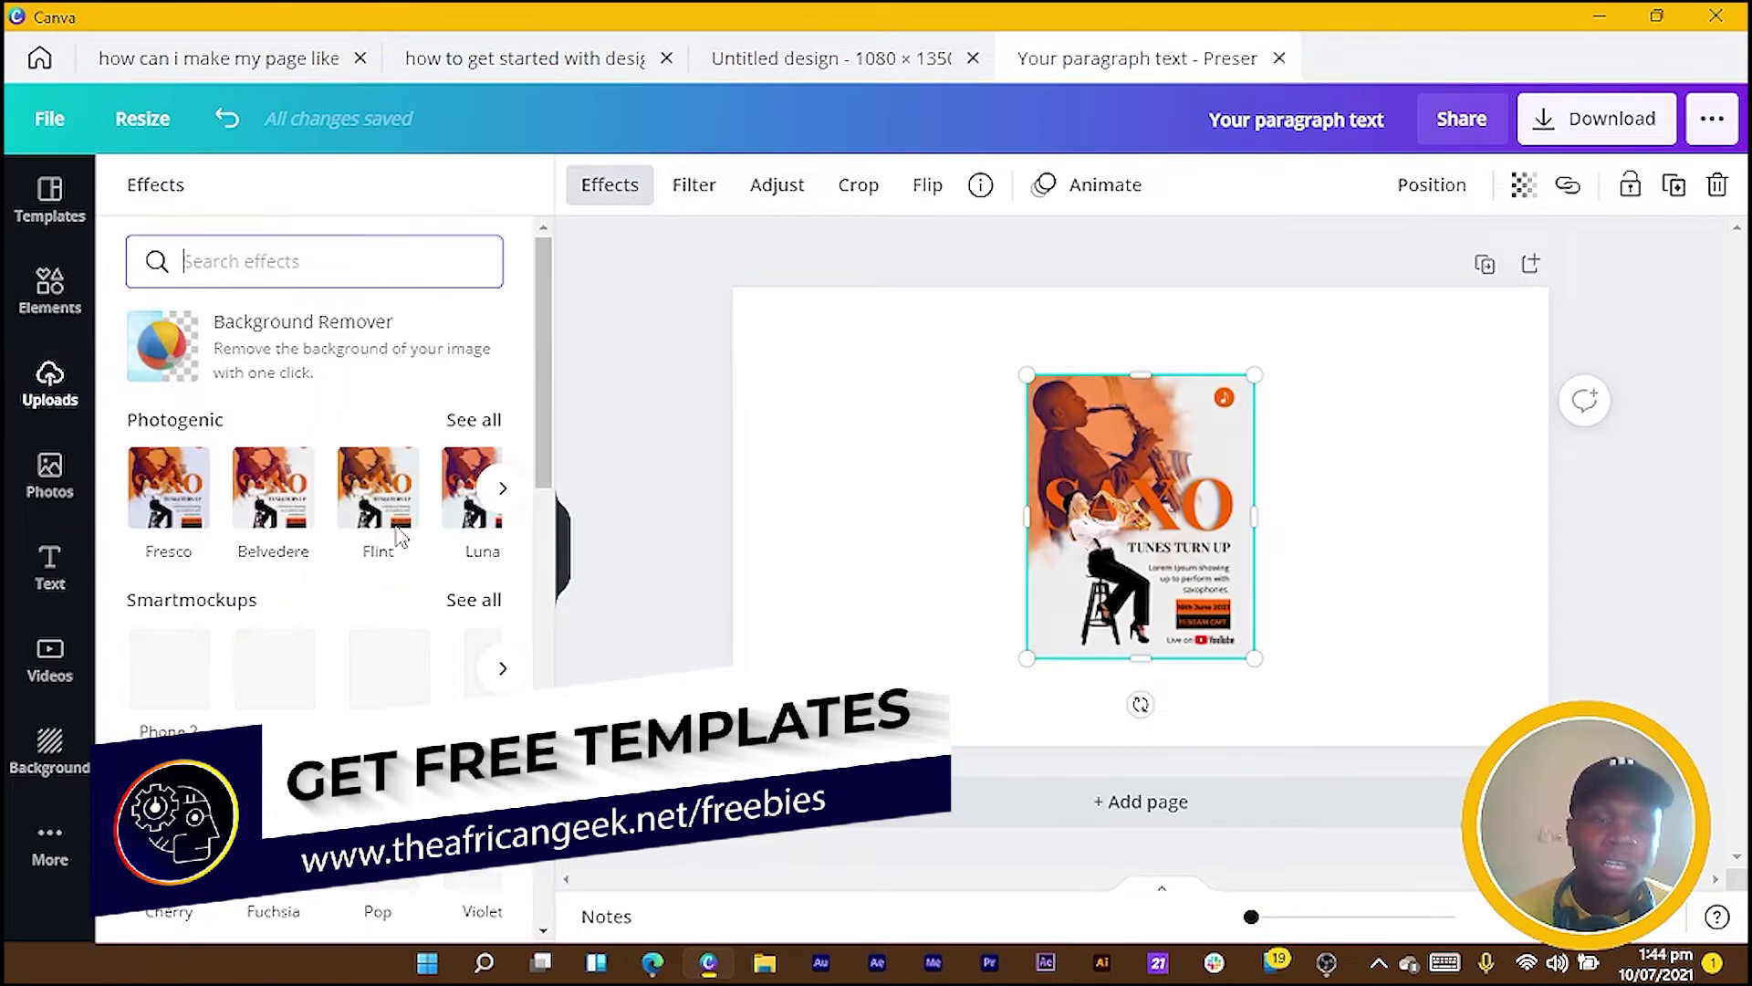
pyautogui.click(479, 604)
pyautogui.scroll(-10, 501, 626)
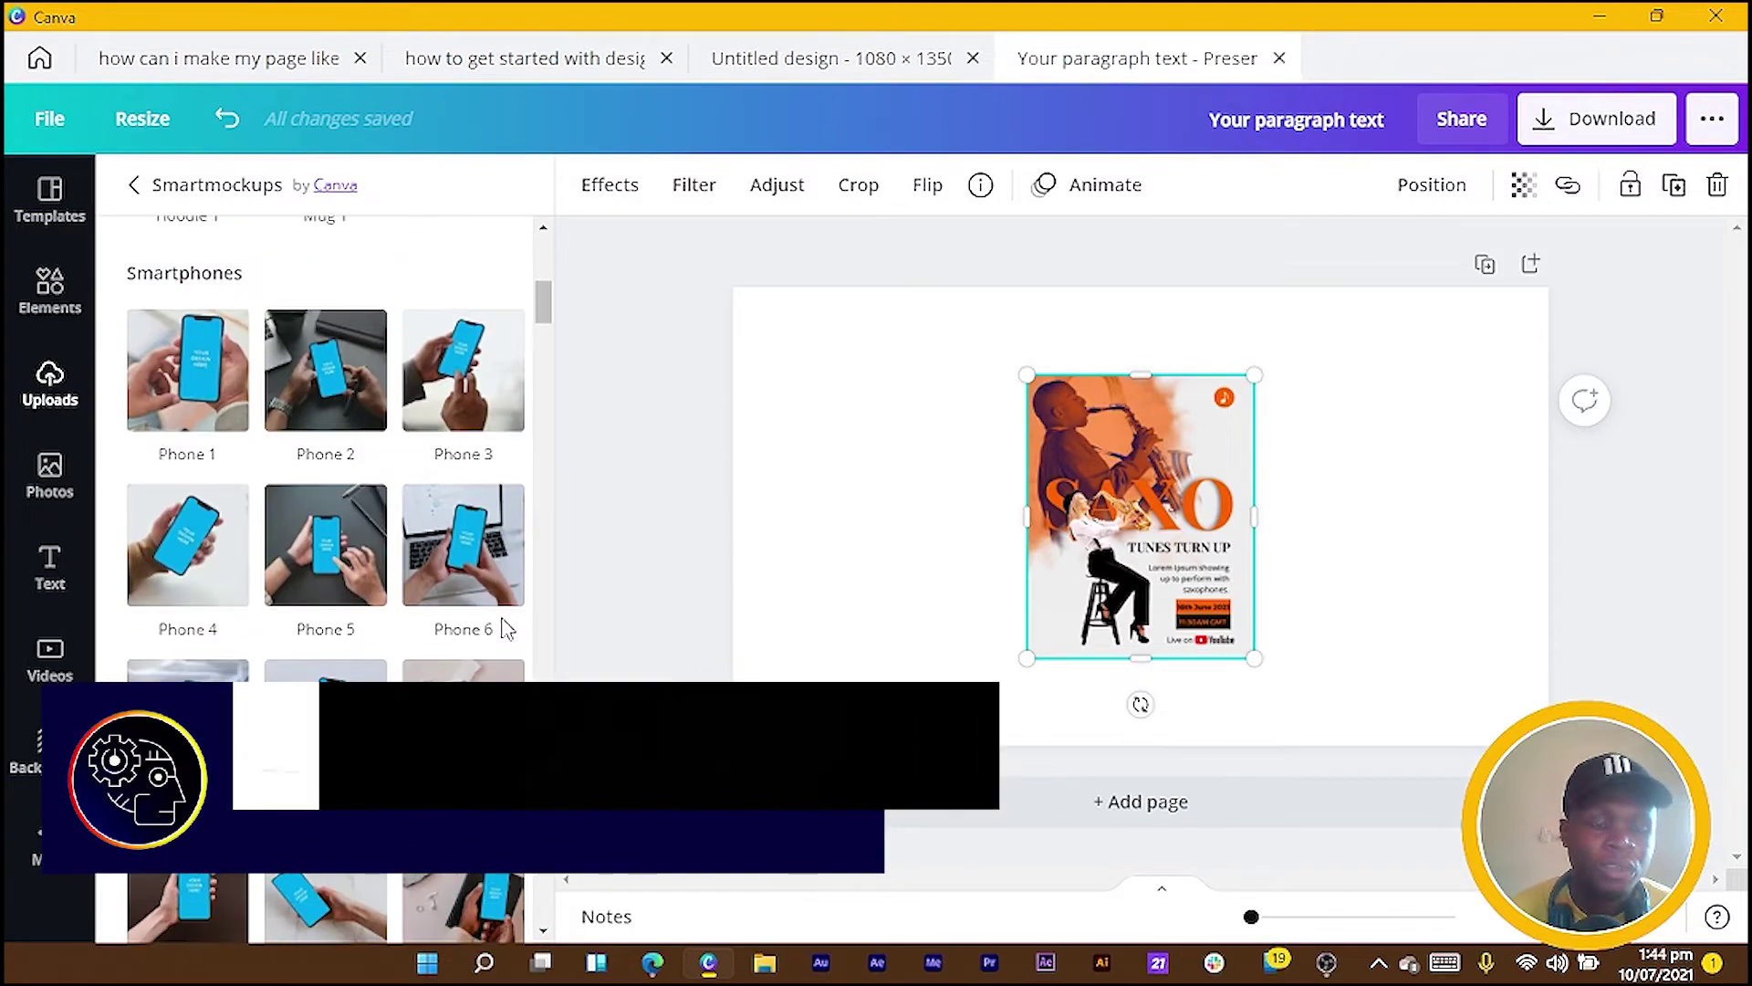
pyautogui.scroll(-15, 490, 657)
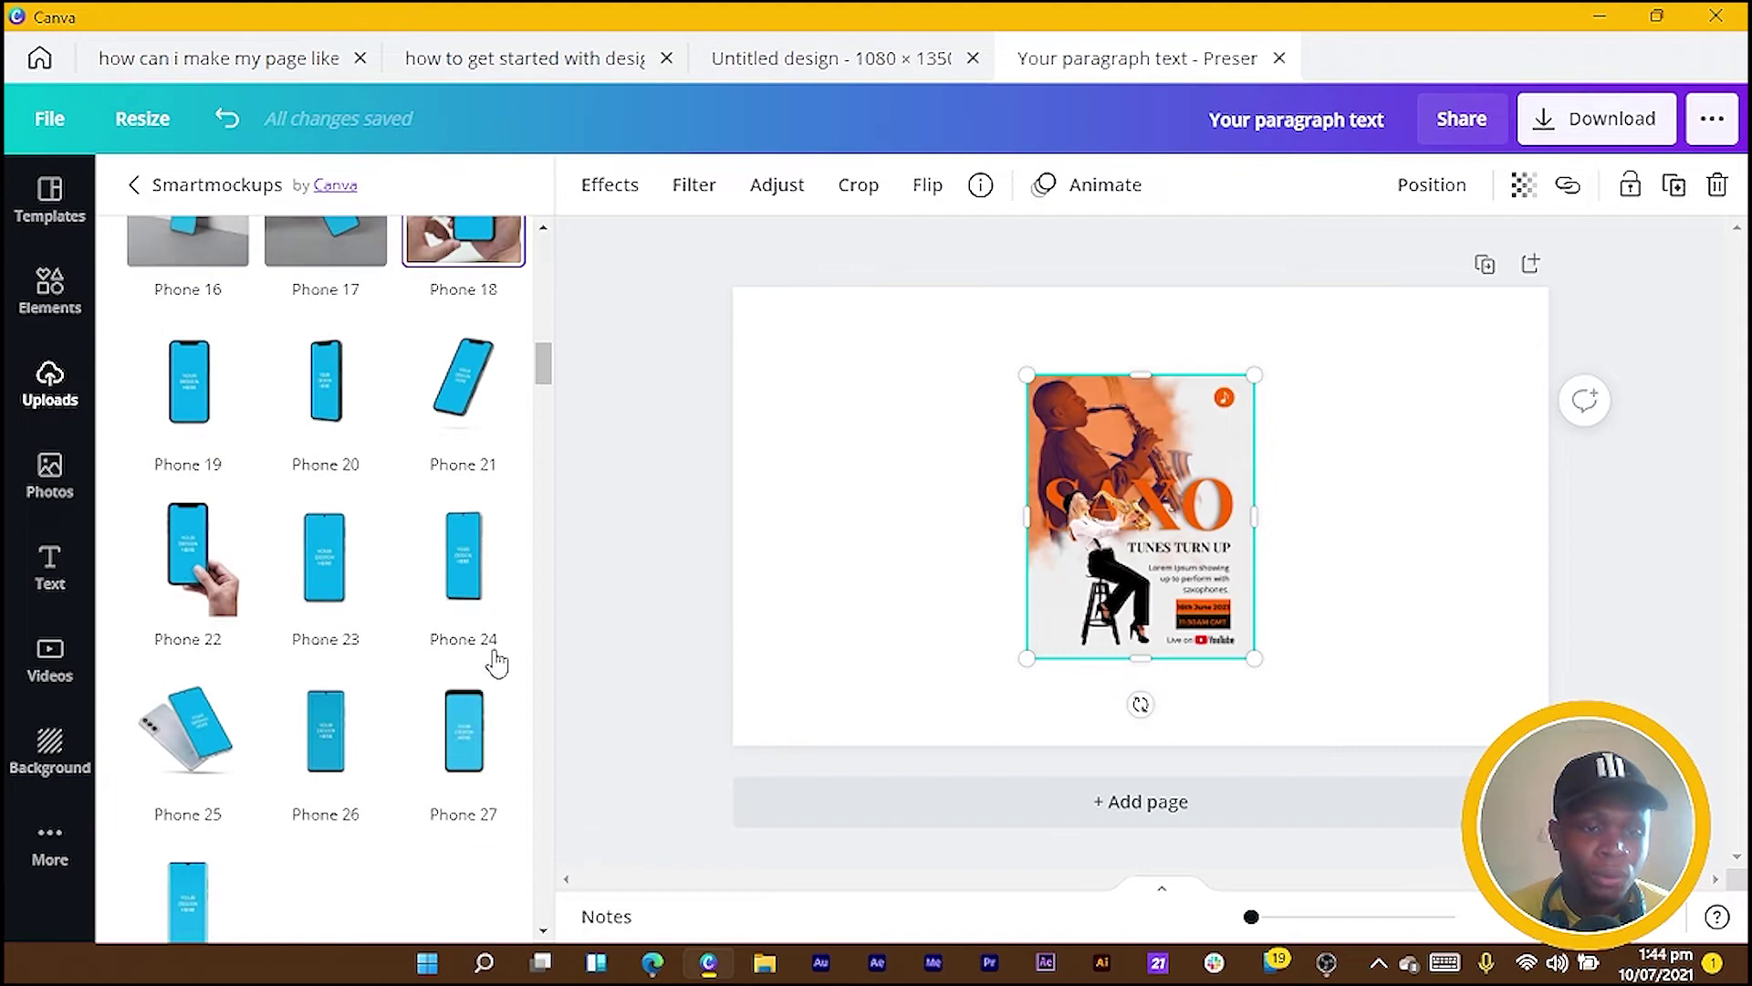
pyautogui.scroll(-7, 511, 677)
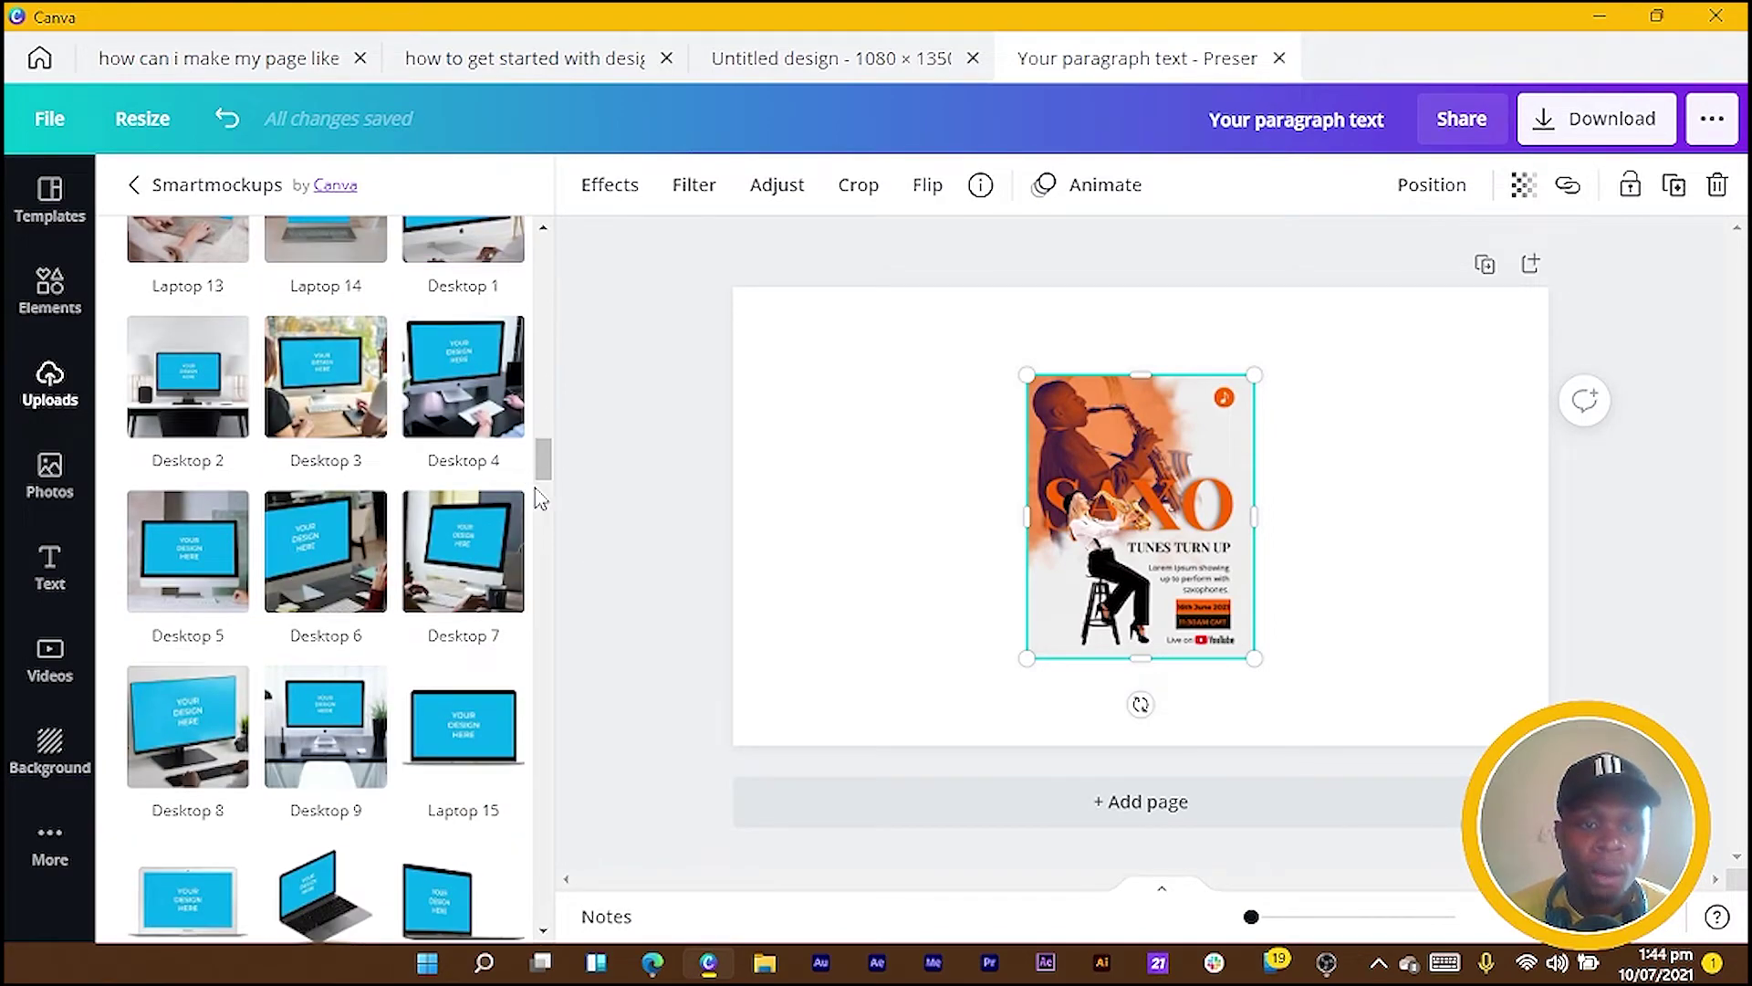
pyautogui.moveTo(543, 477); pyautogui.dragTo(584, 689)
pyautogui.click(185, 593)
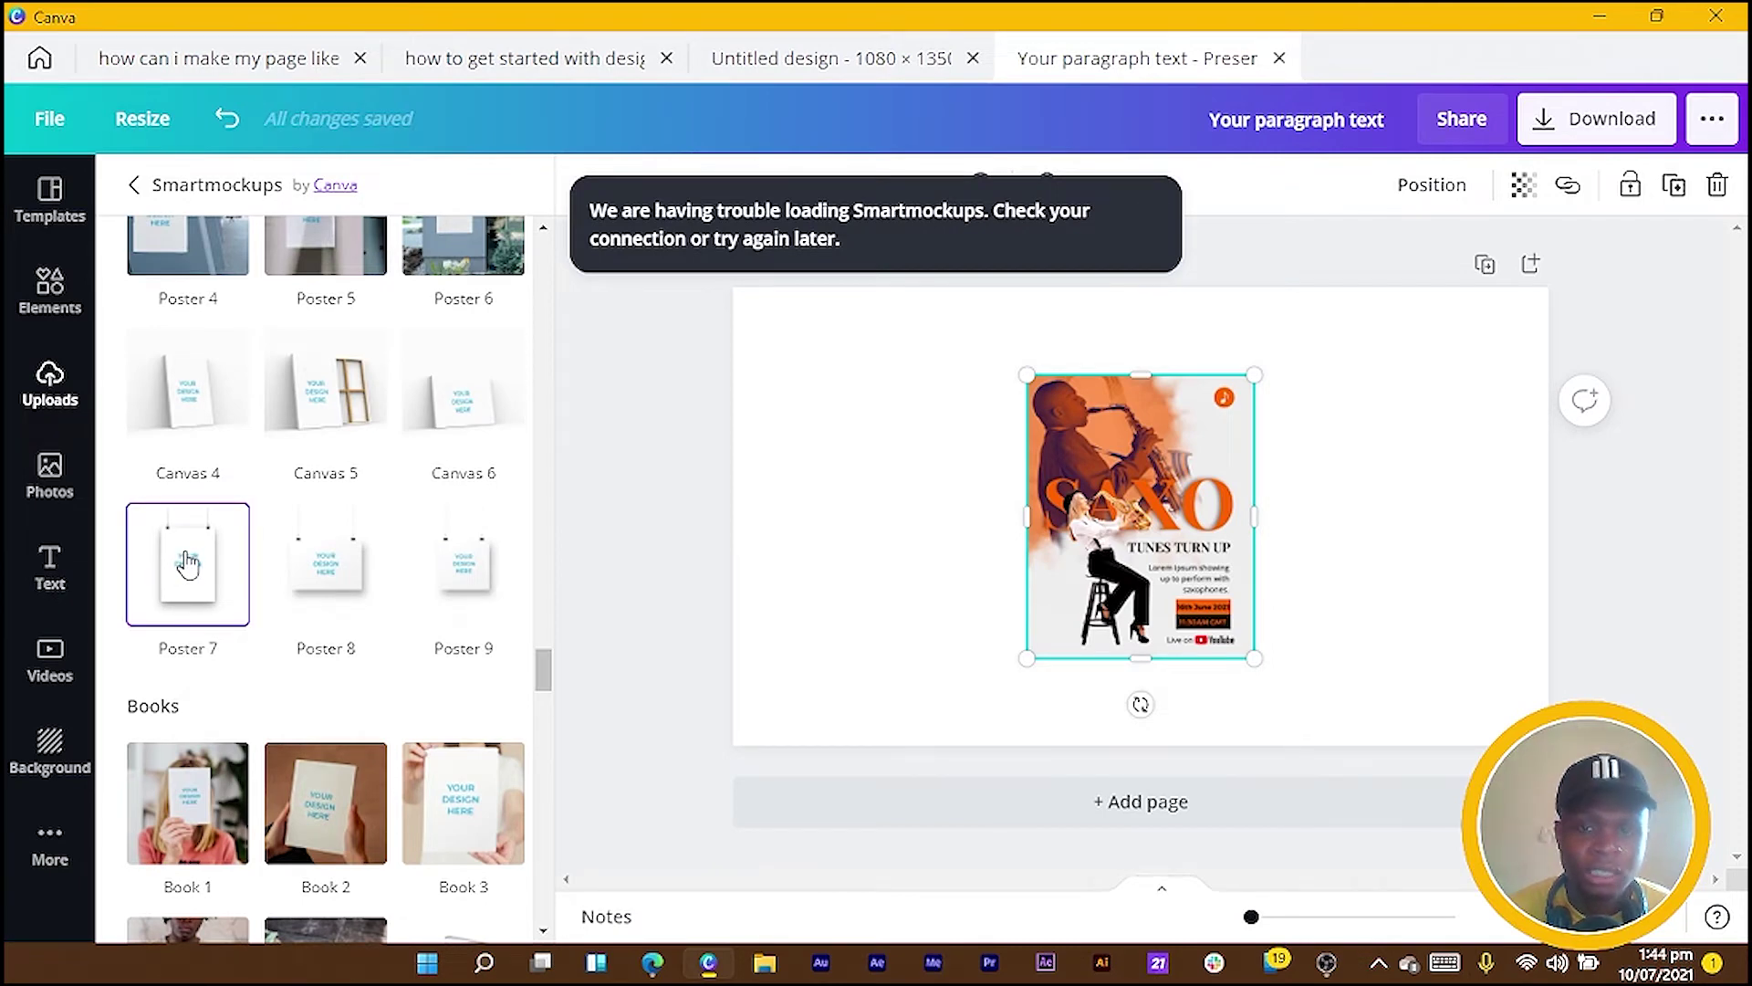
# Apply the Poster 7 hanging mockup, move it to the upper right, and enlarge it
pyautogui.click(187, 563)
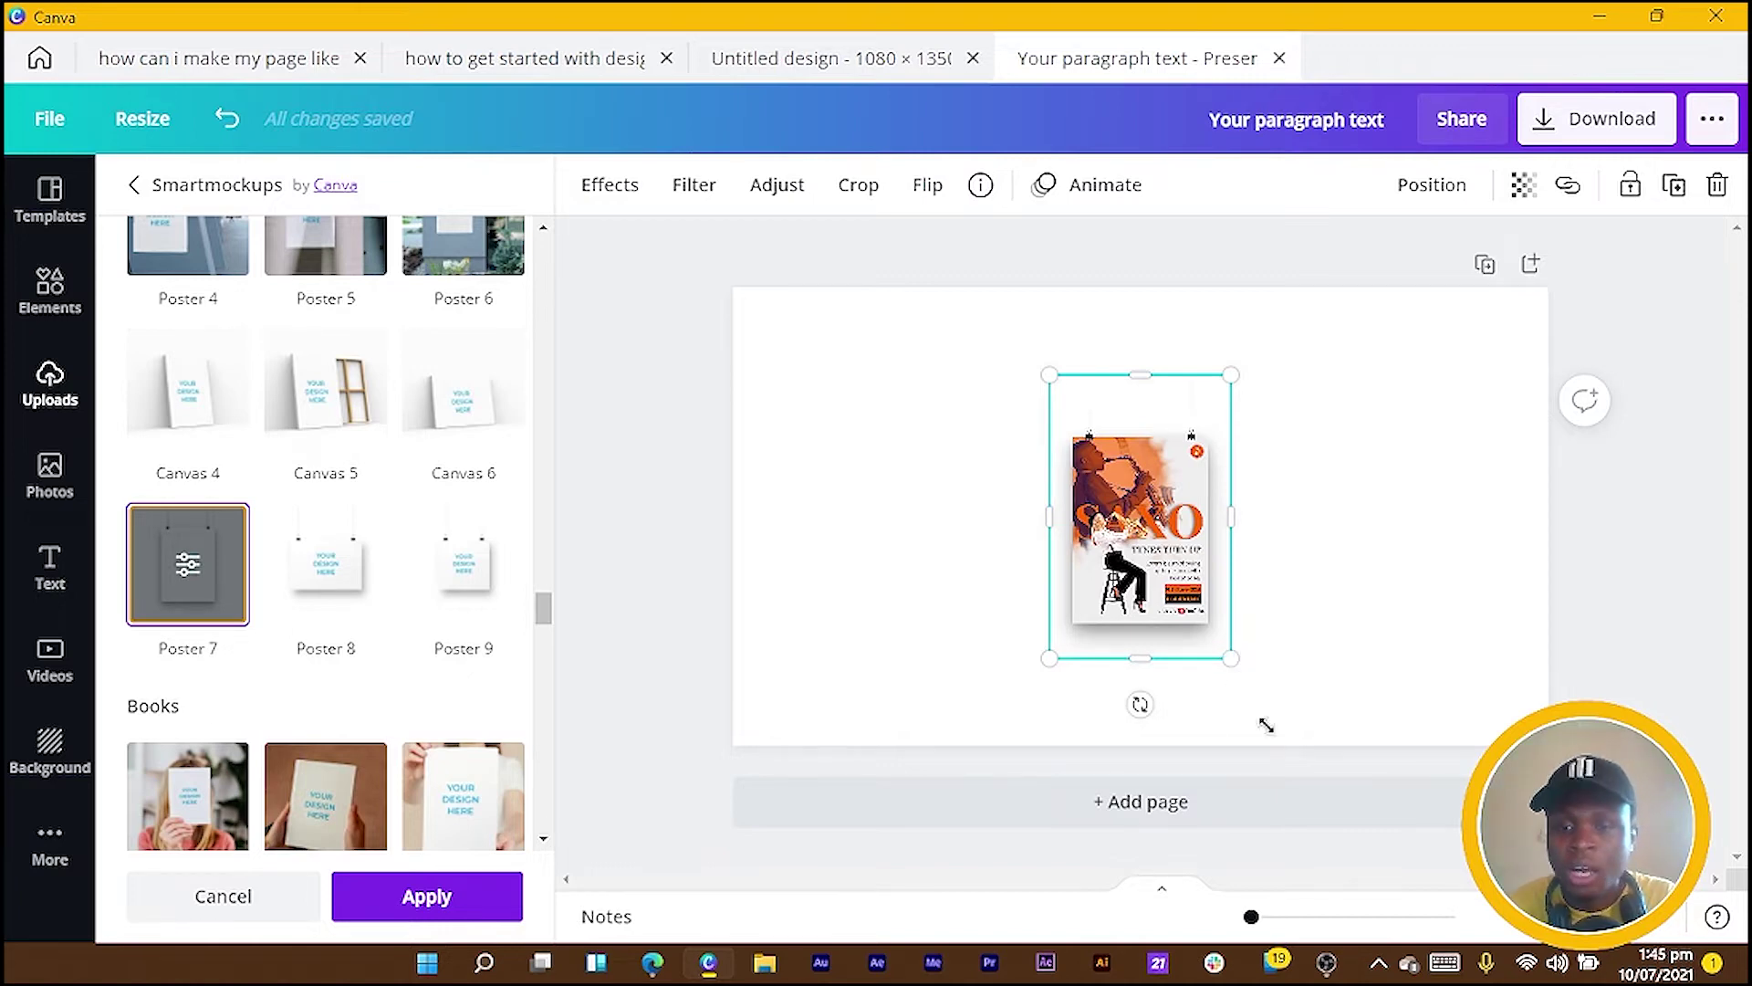
pyautogui.moveTo(1267, 724); pyautogui.dragTo(1323, 801)
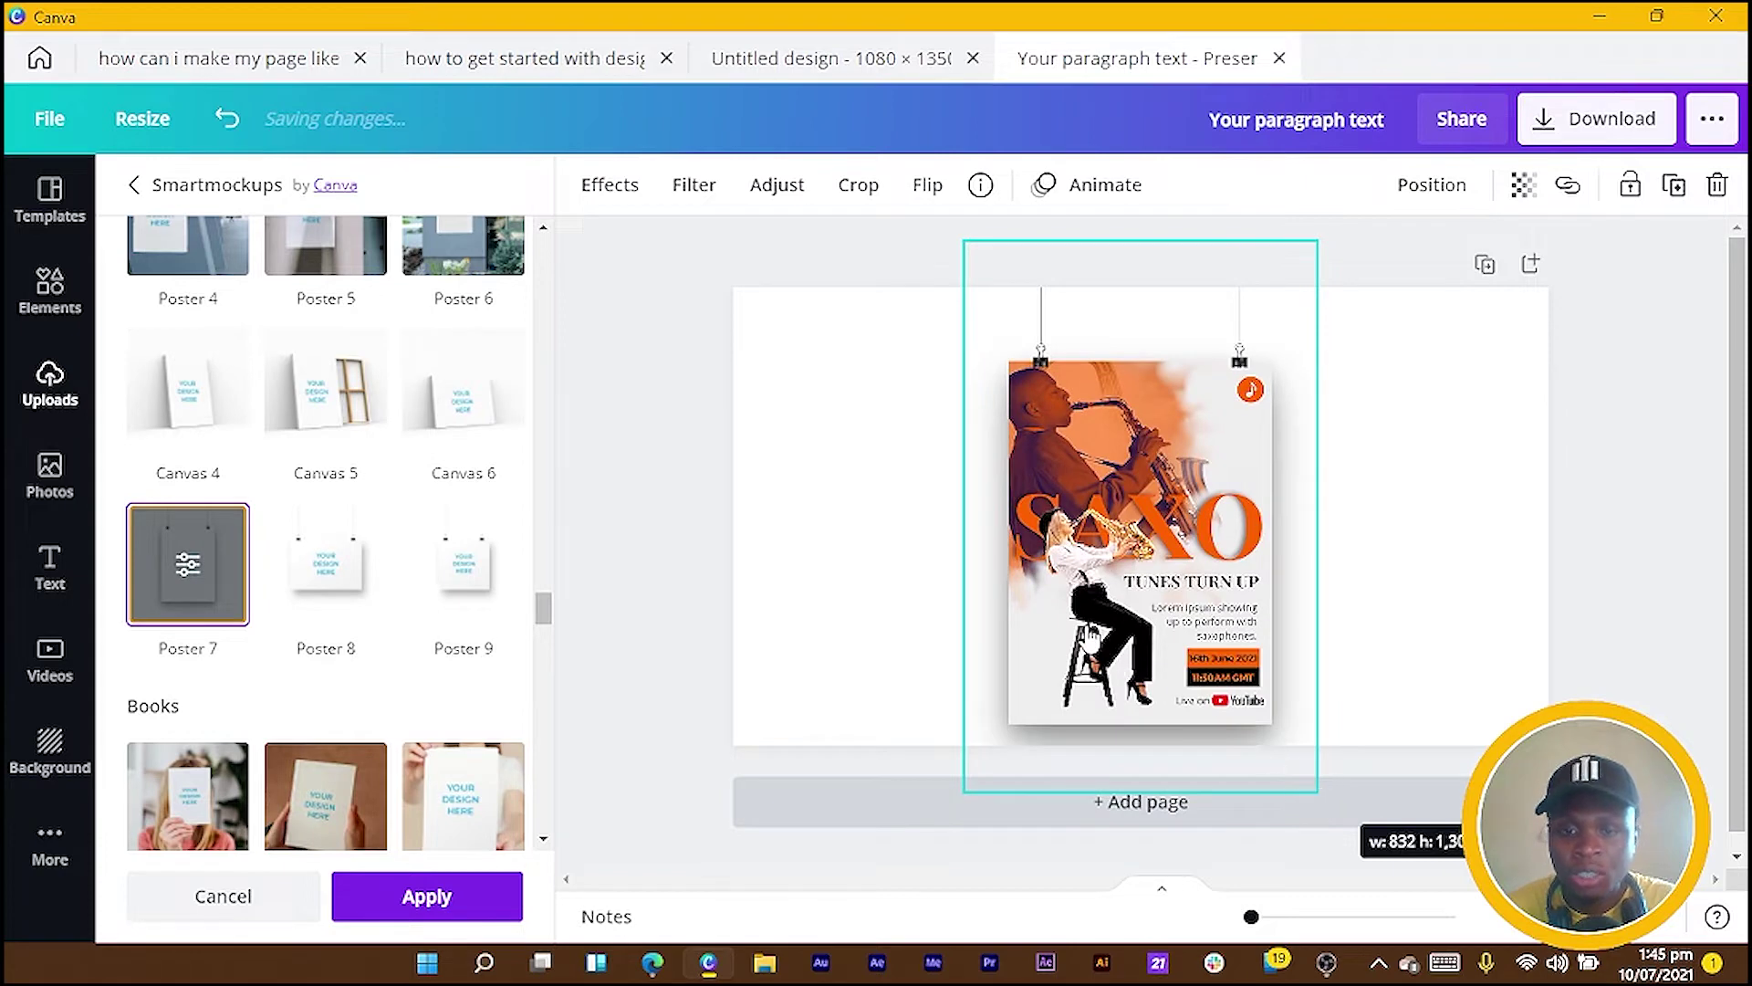
pyautogui.hotkey('ctrl', 'z')
pyautogui.moveTo(1195, 630); pyautogui.dragTo(1358, 496)
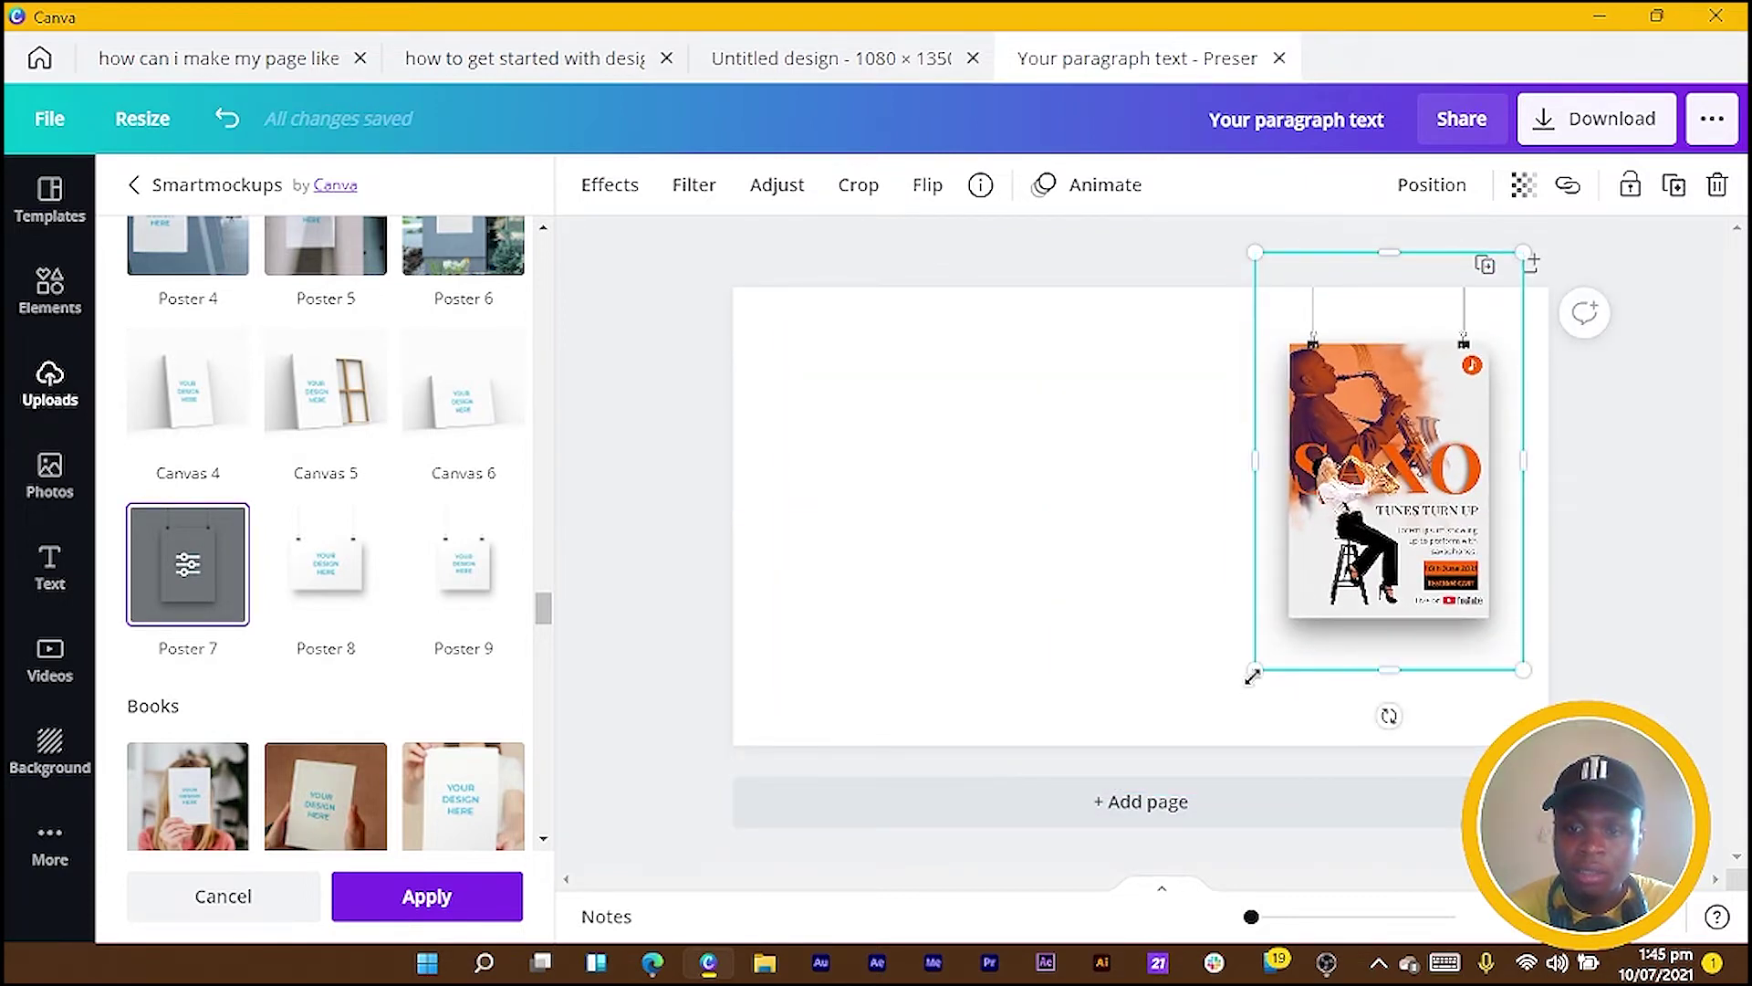
pyautogui.moveTo(1221, 729); pyautogui.dragTo(1170, 790)
pyautogui.click(1313, 447)
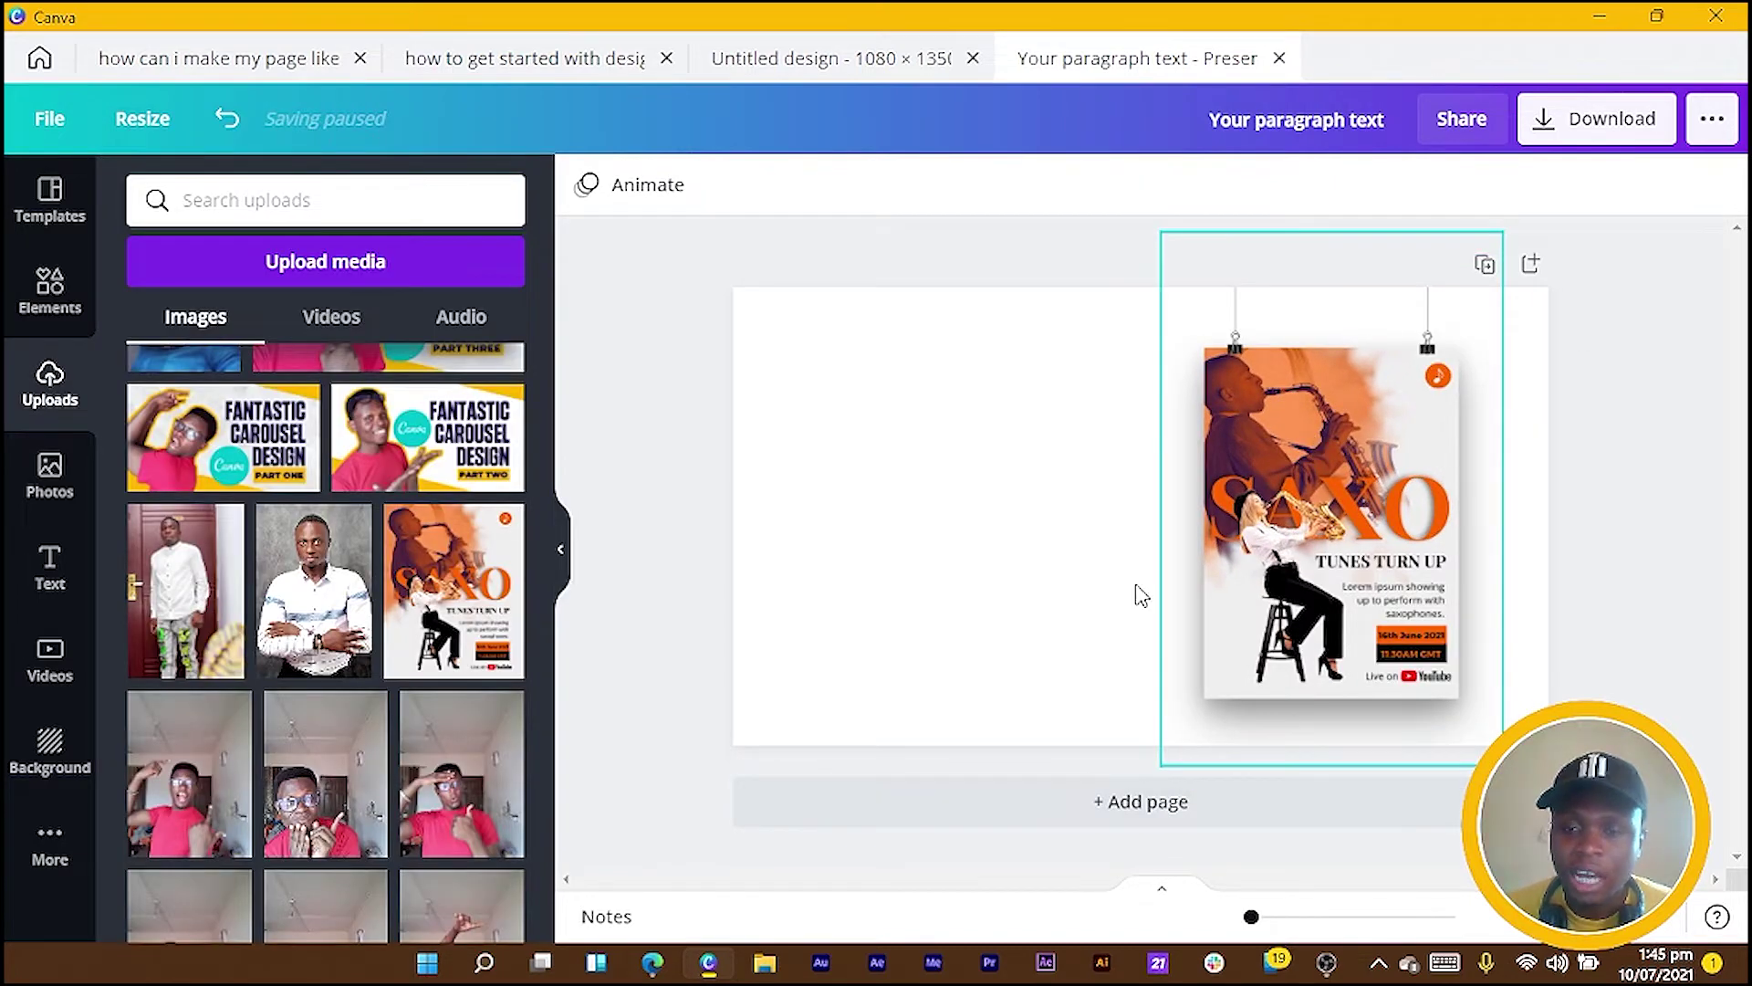
pyautogui.click(952, 527)
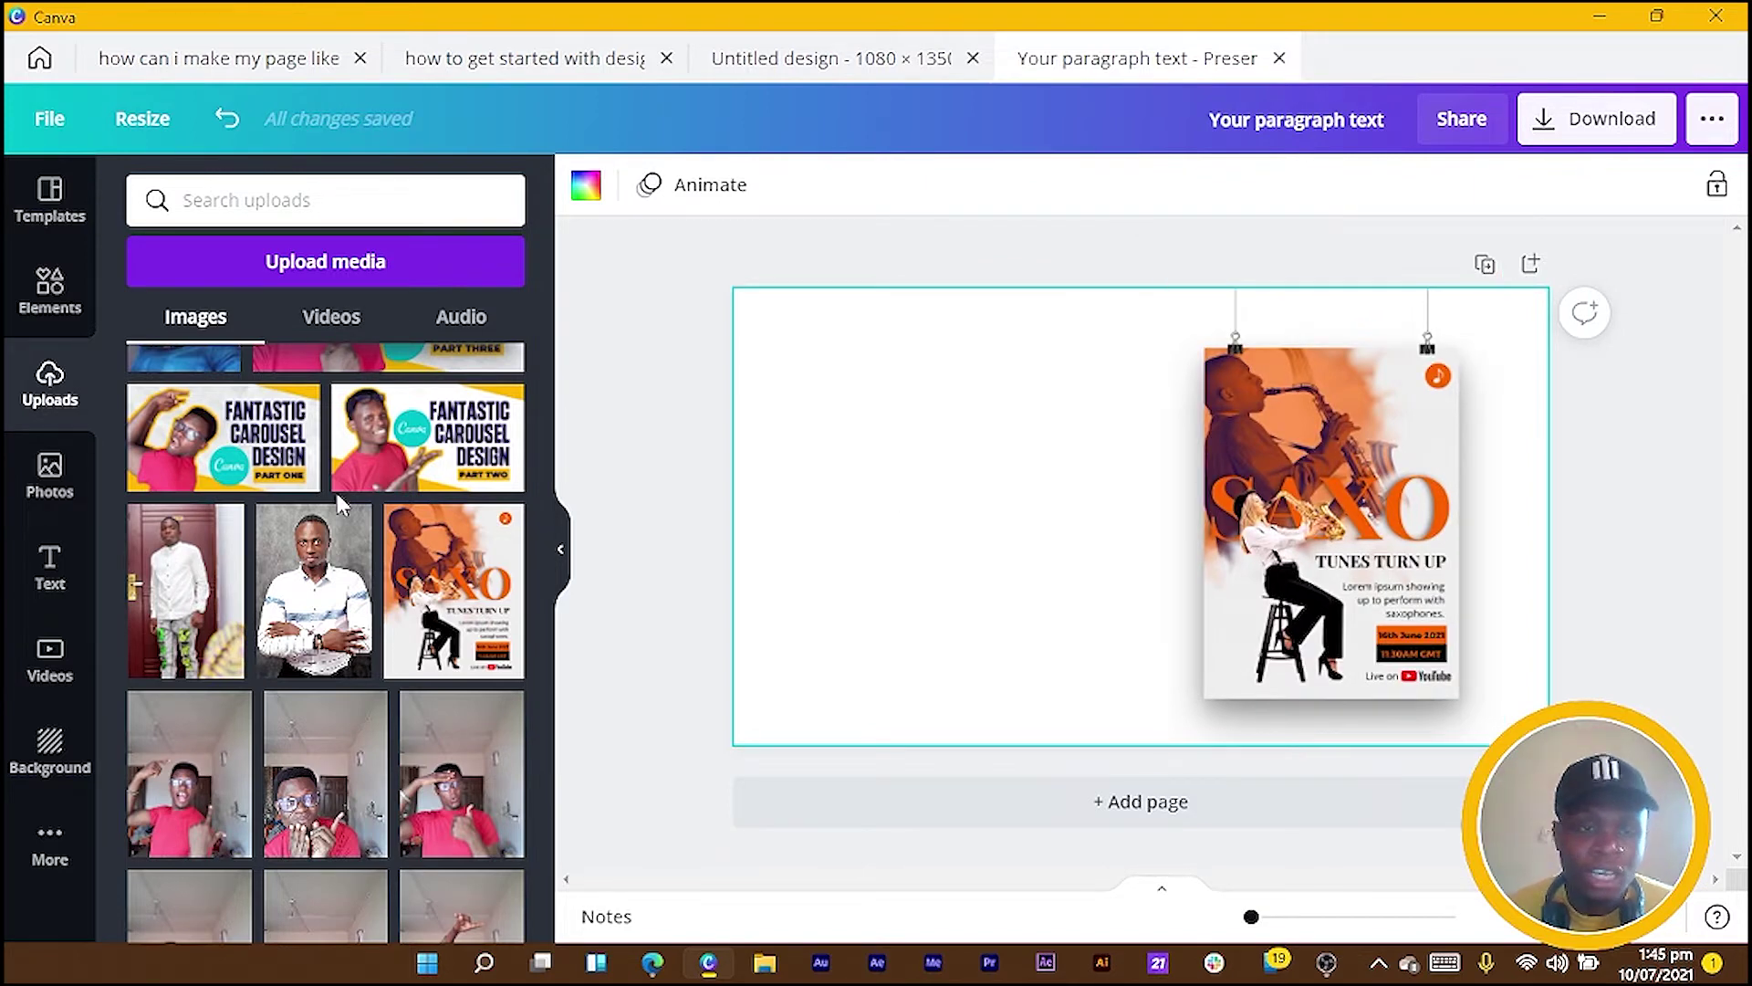
pyautogui.scroll(-2, 528, 695)
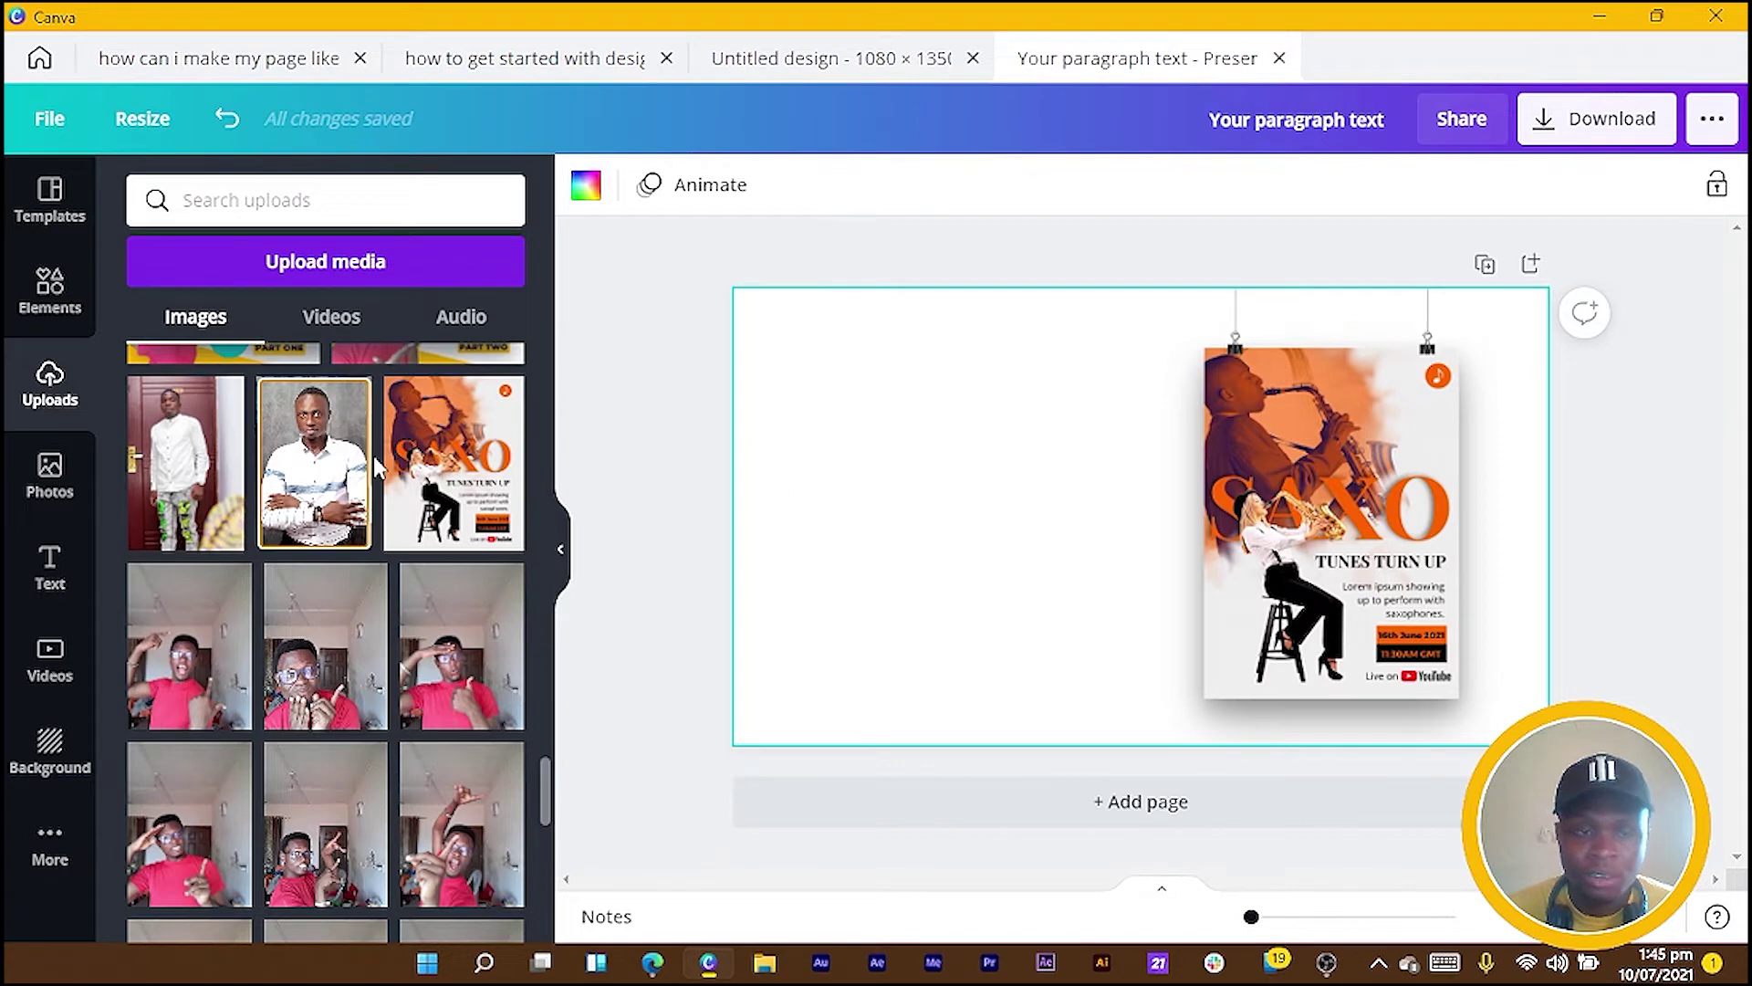
pyautogui.click(315, 456)
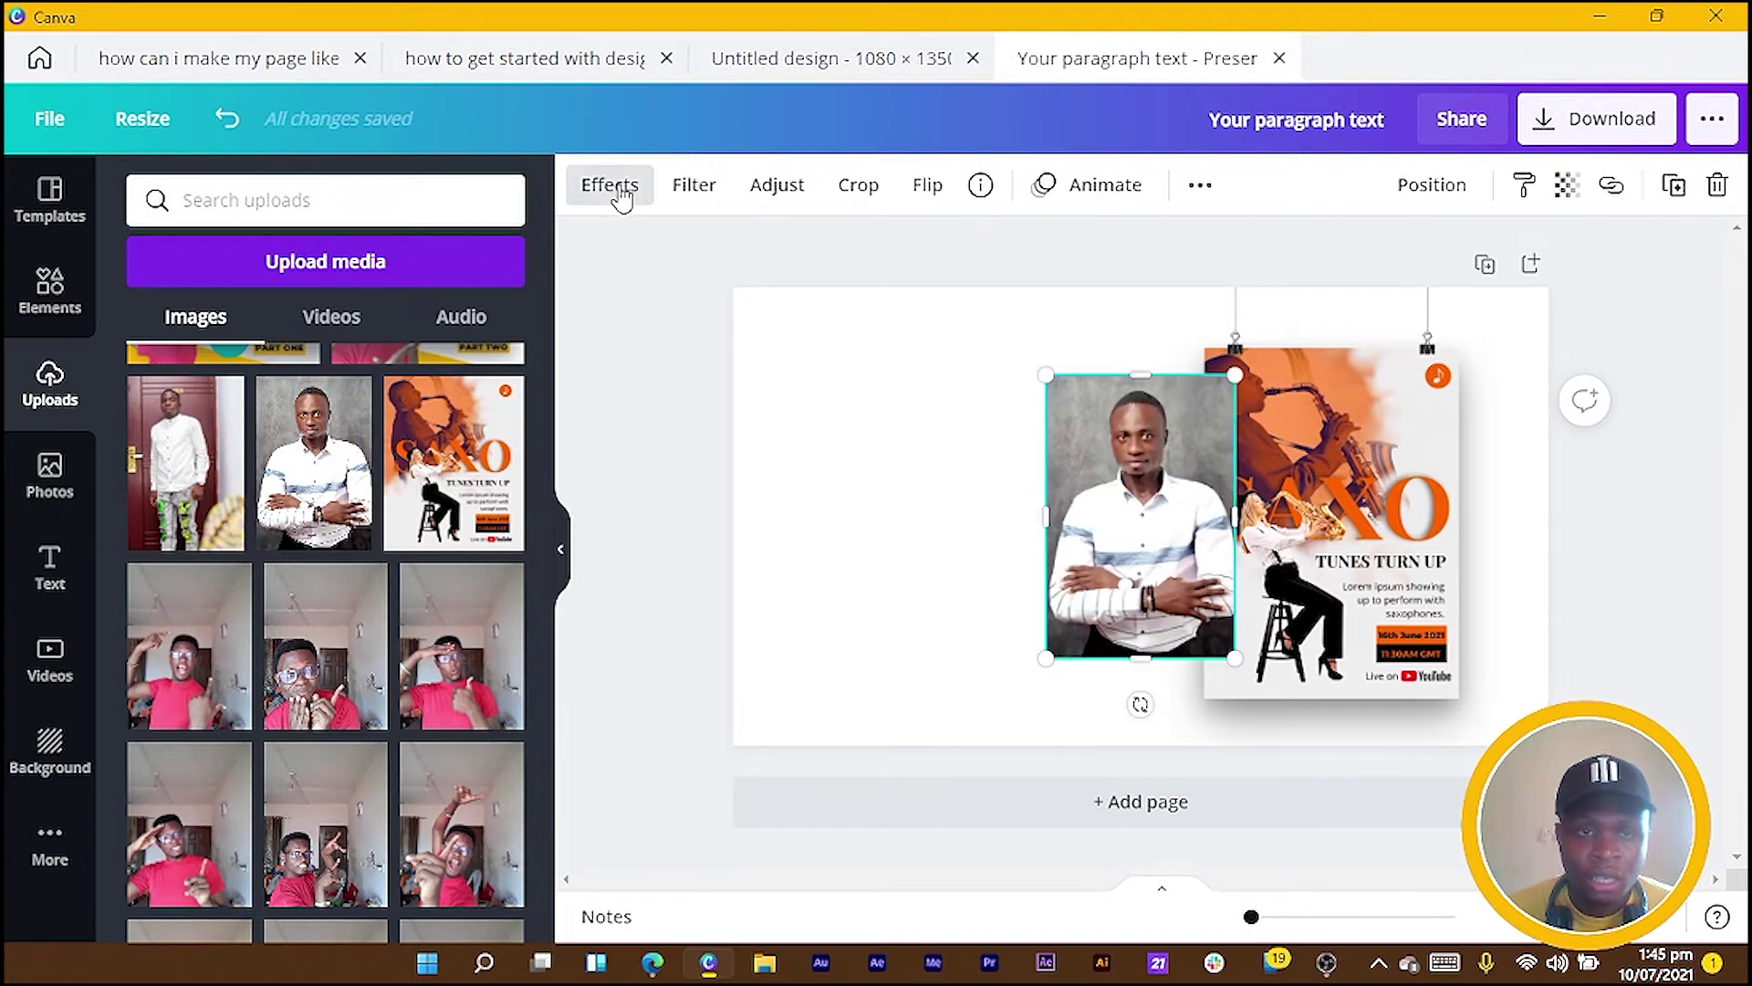
pyautogui.click(611, 190)
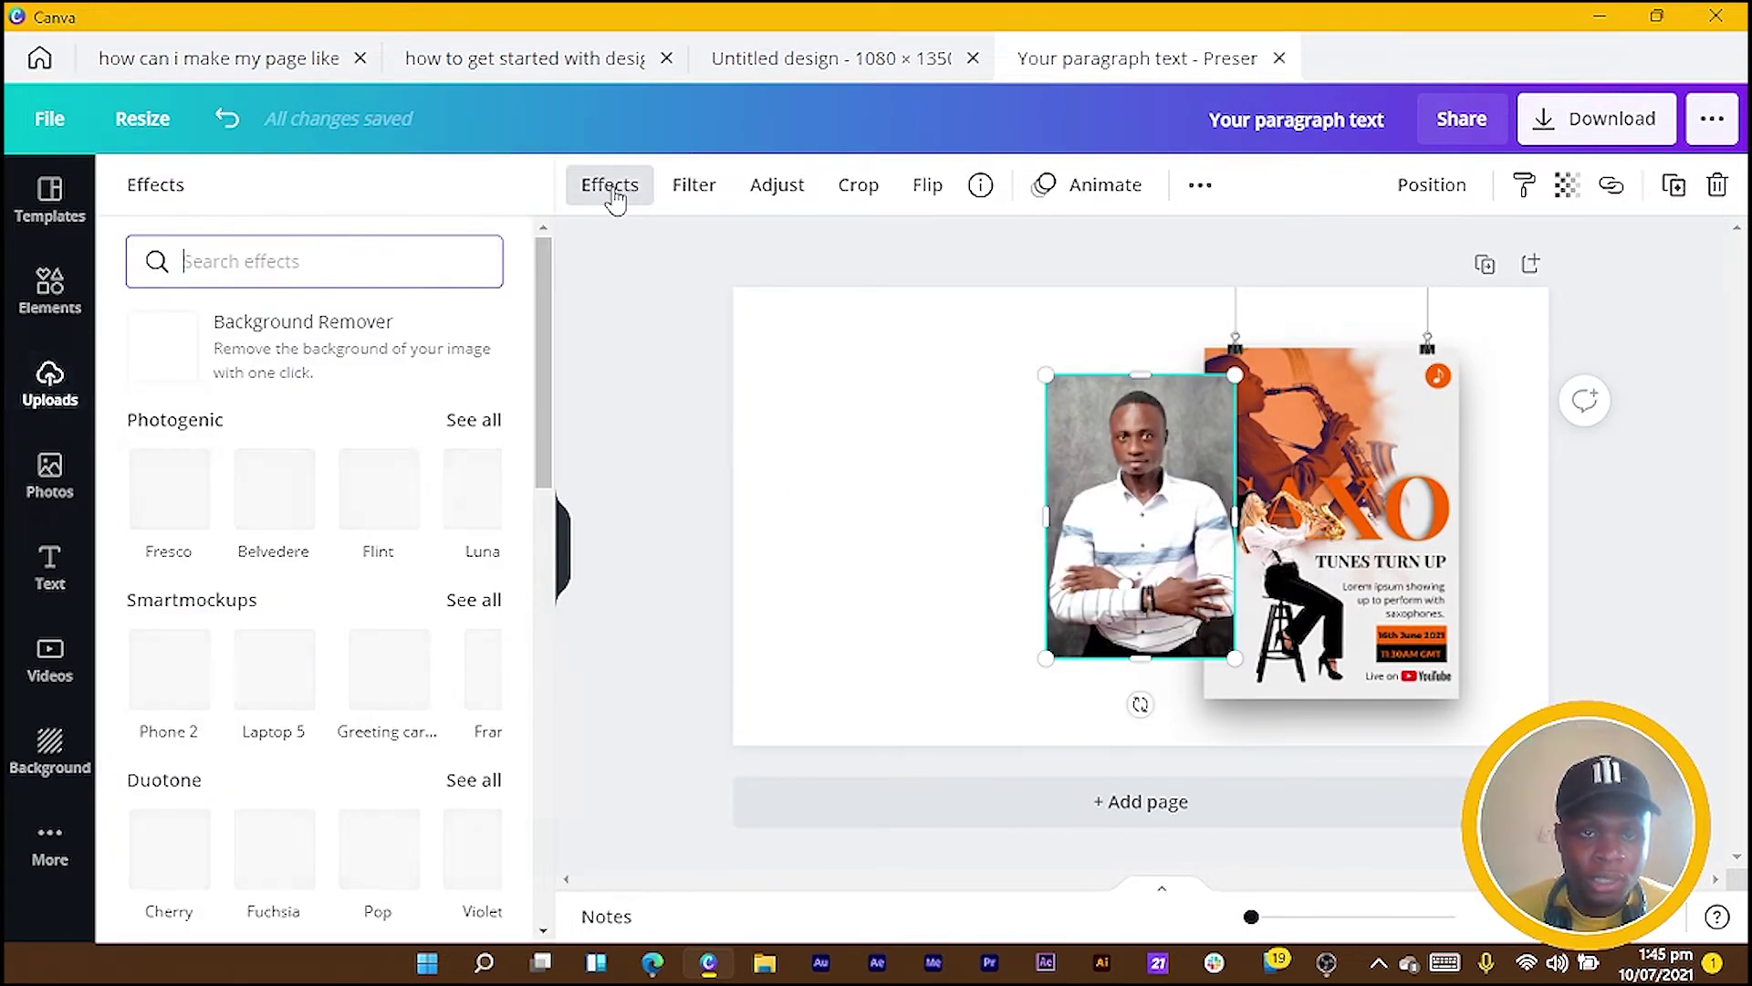
pyautogui.click(613, 191)
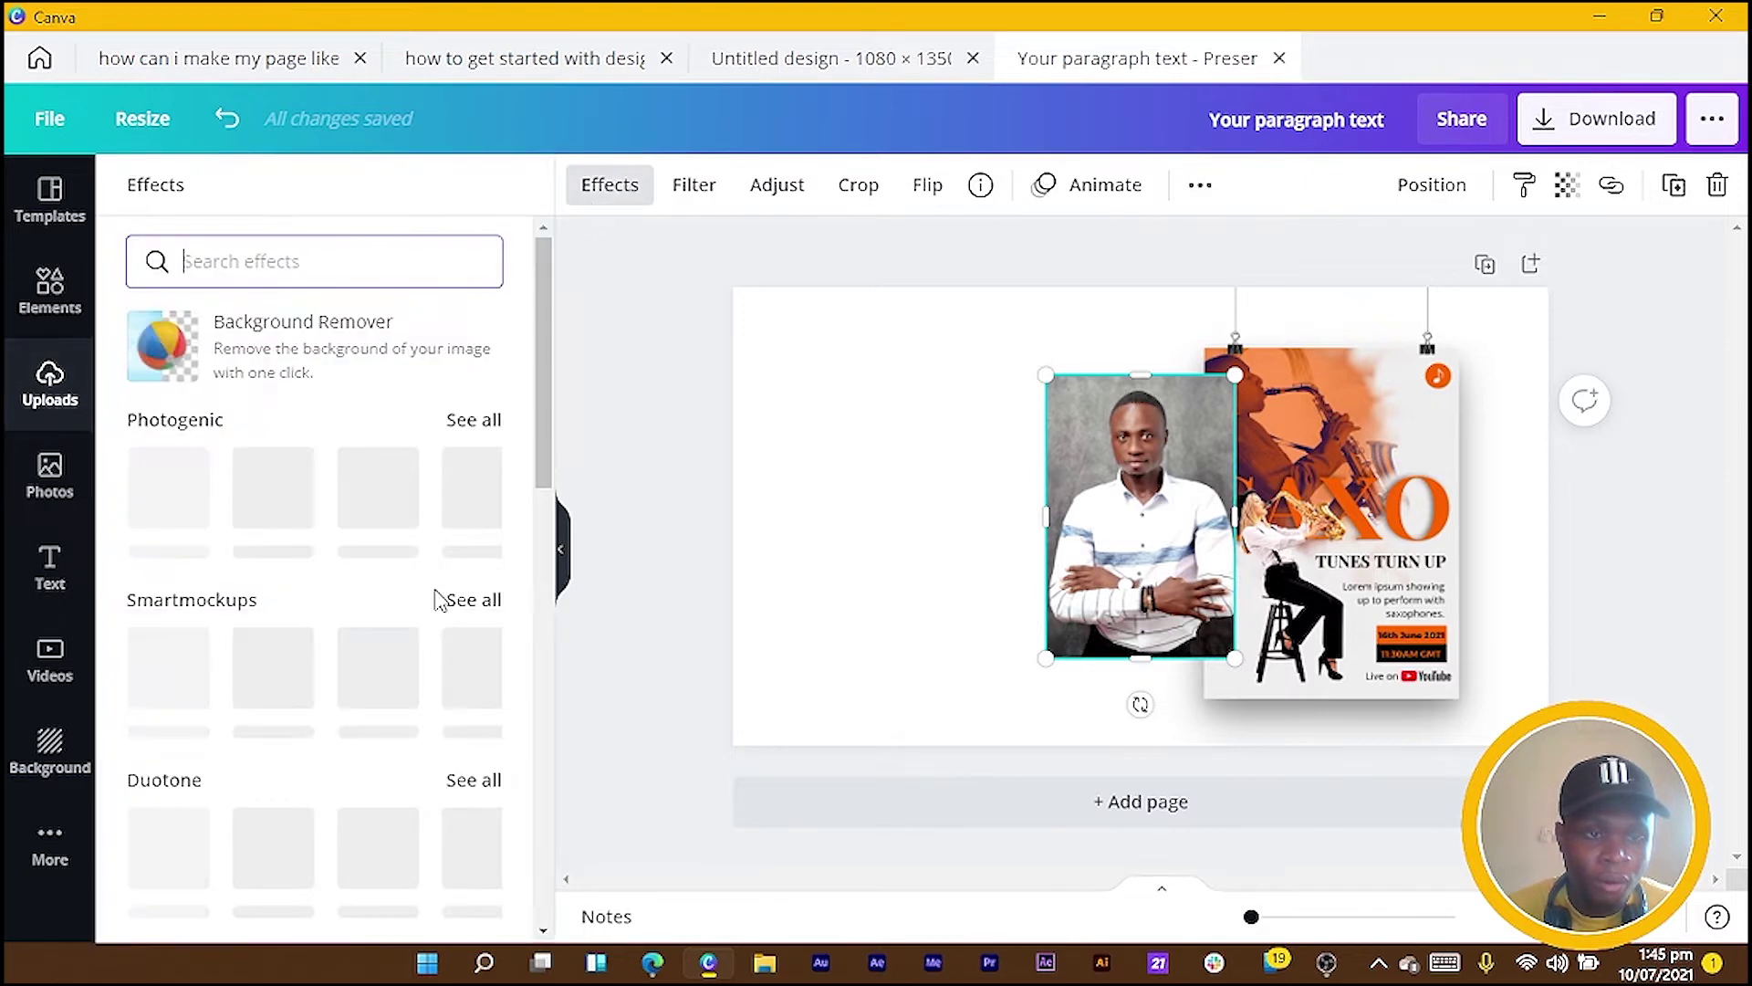
pyautogui.click(471, 604)
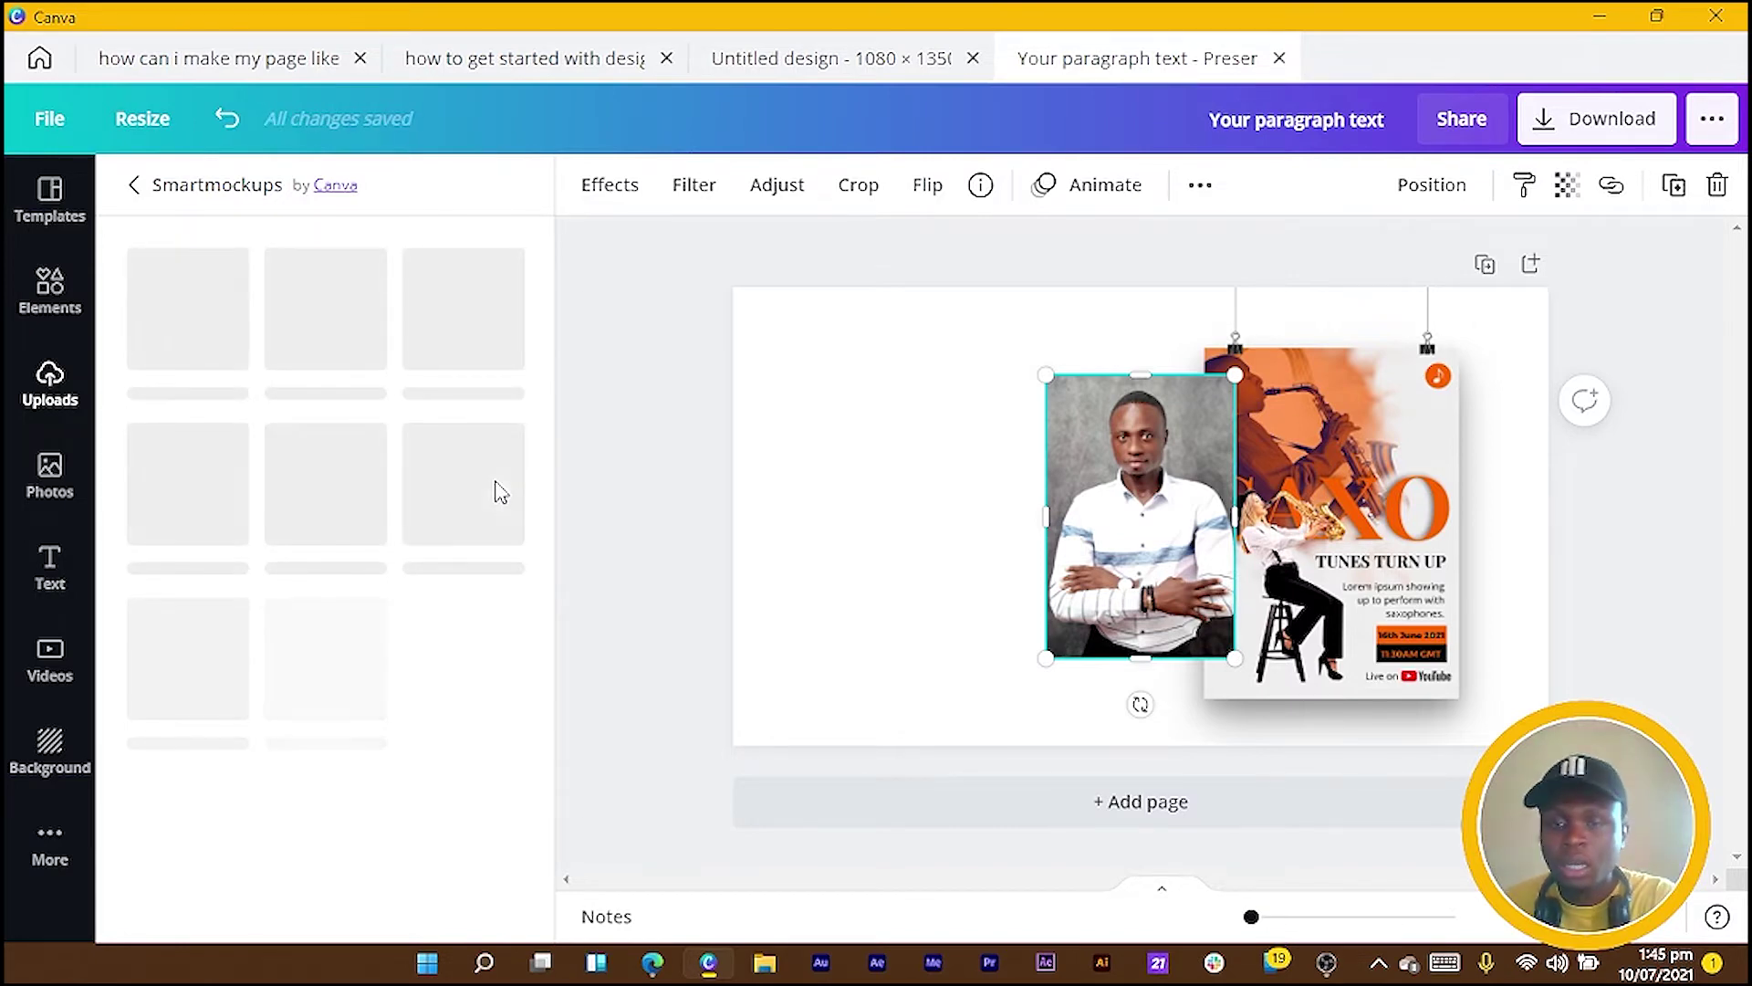
pyautogui.press('Delete')
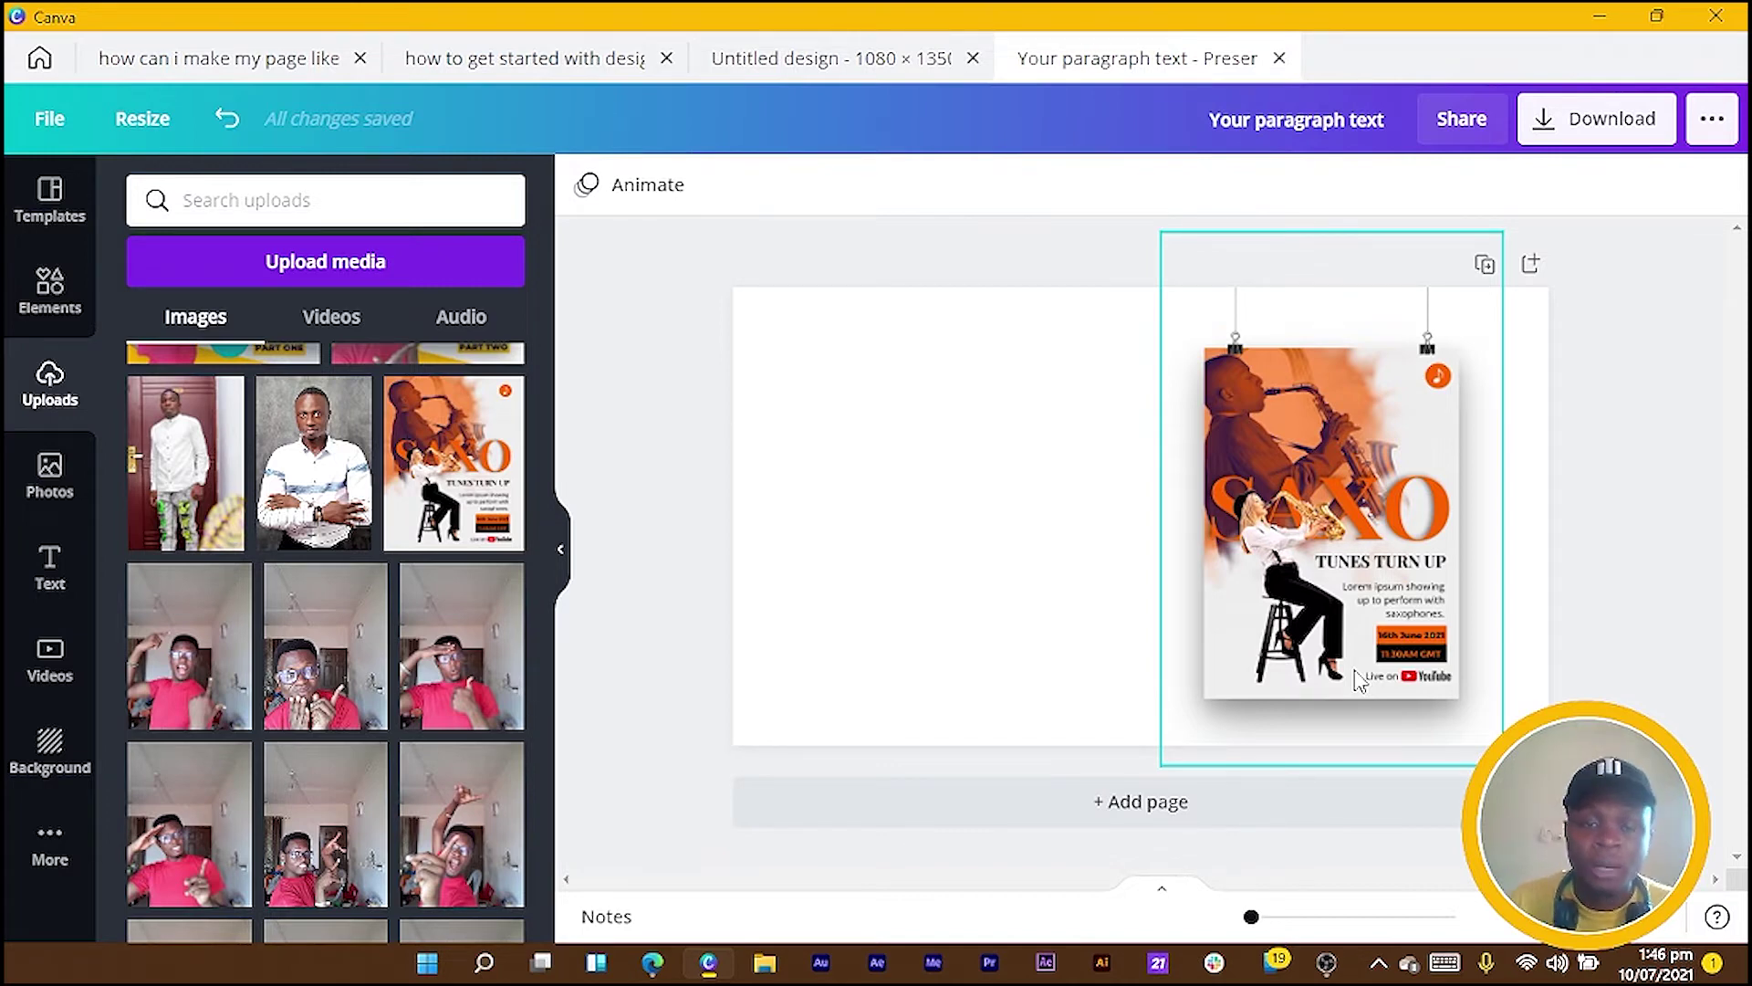
# Add a left-side text box reading 'Saxo Tunes Design Template in Canva' and select its text
pyautogui.click(940, 502)
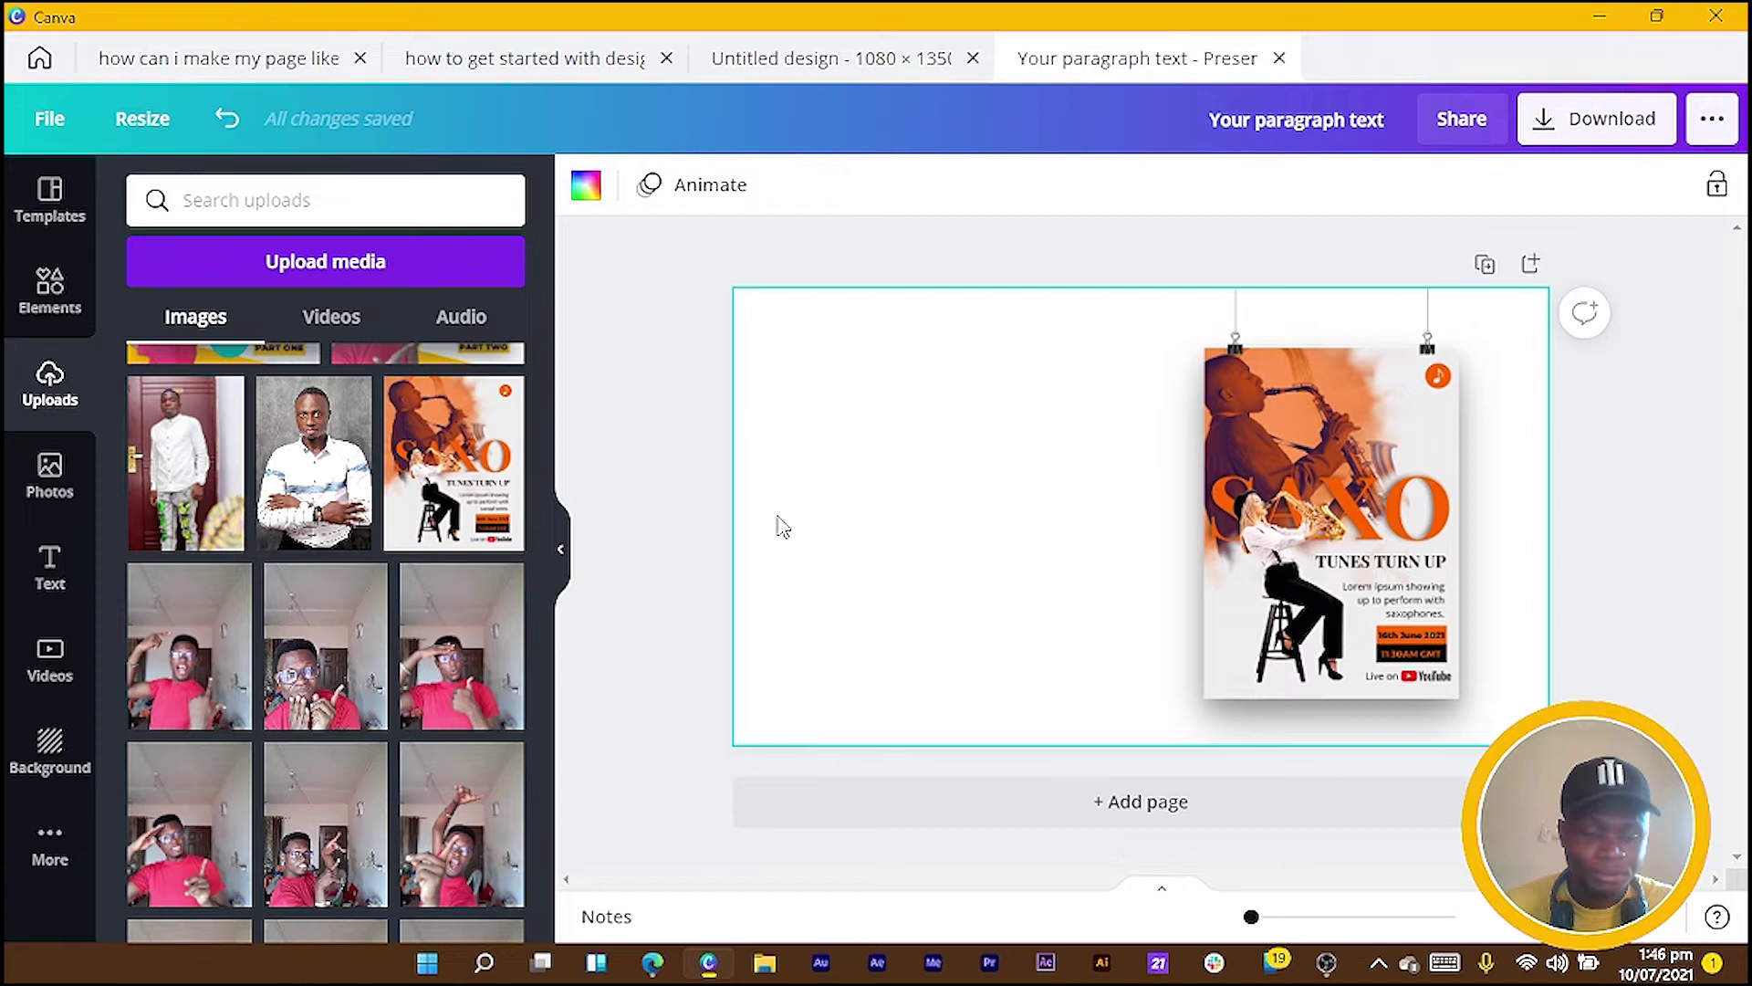
pyautogui.press('t')
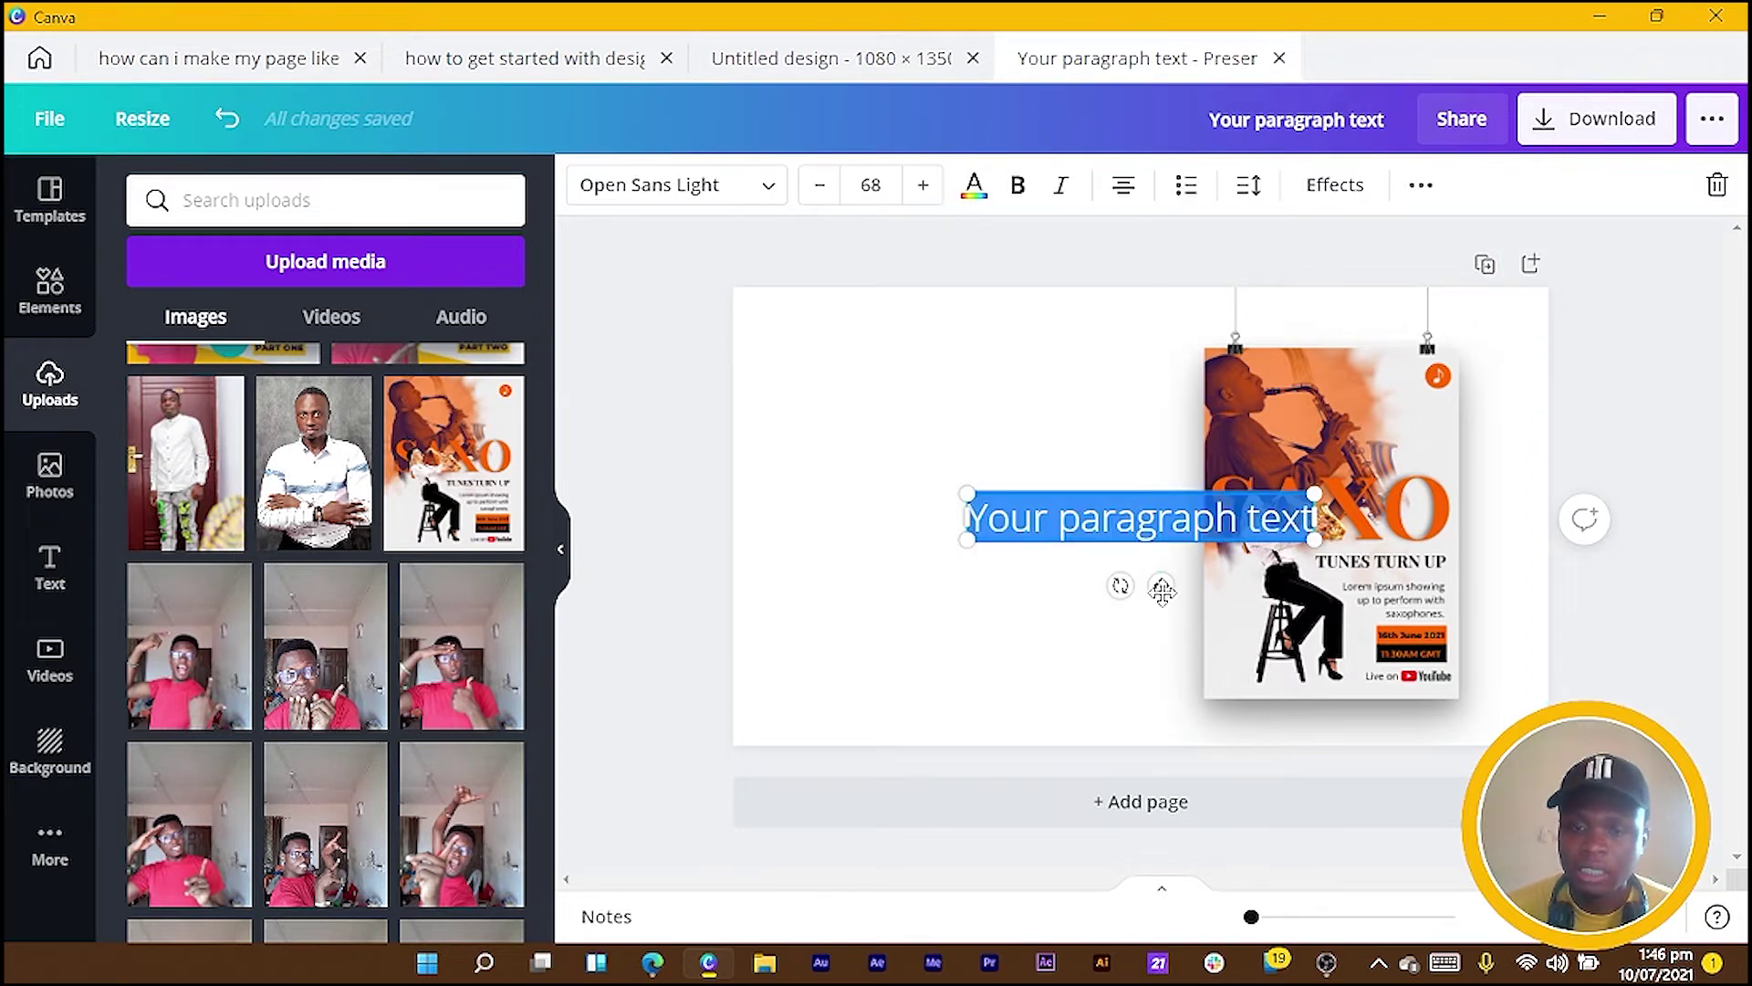
pyautogui.moveTo(981, 493)
pyautogui.mouseDown()
pyautogui.moveTo(958, 481)
pyautogui.moveTo(977, 481)
pyautogui.mouseUp()
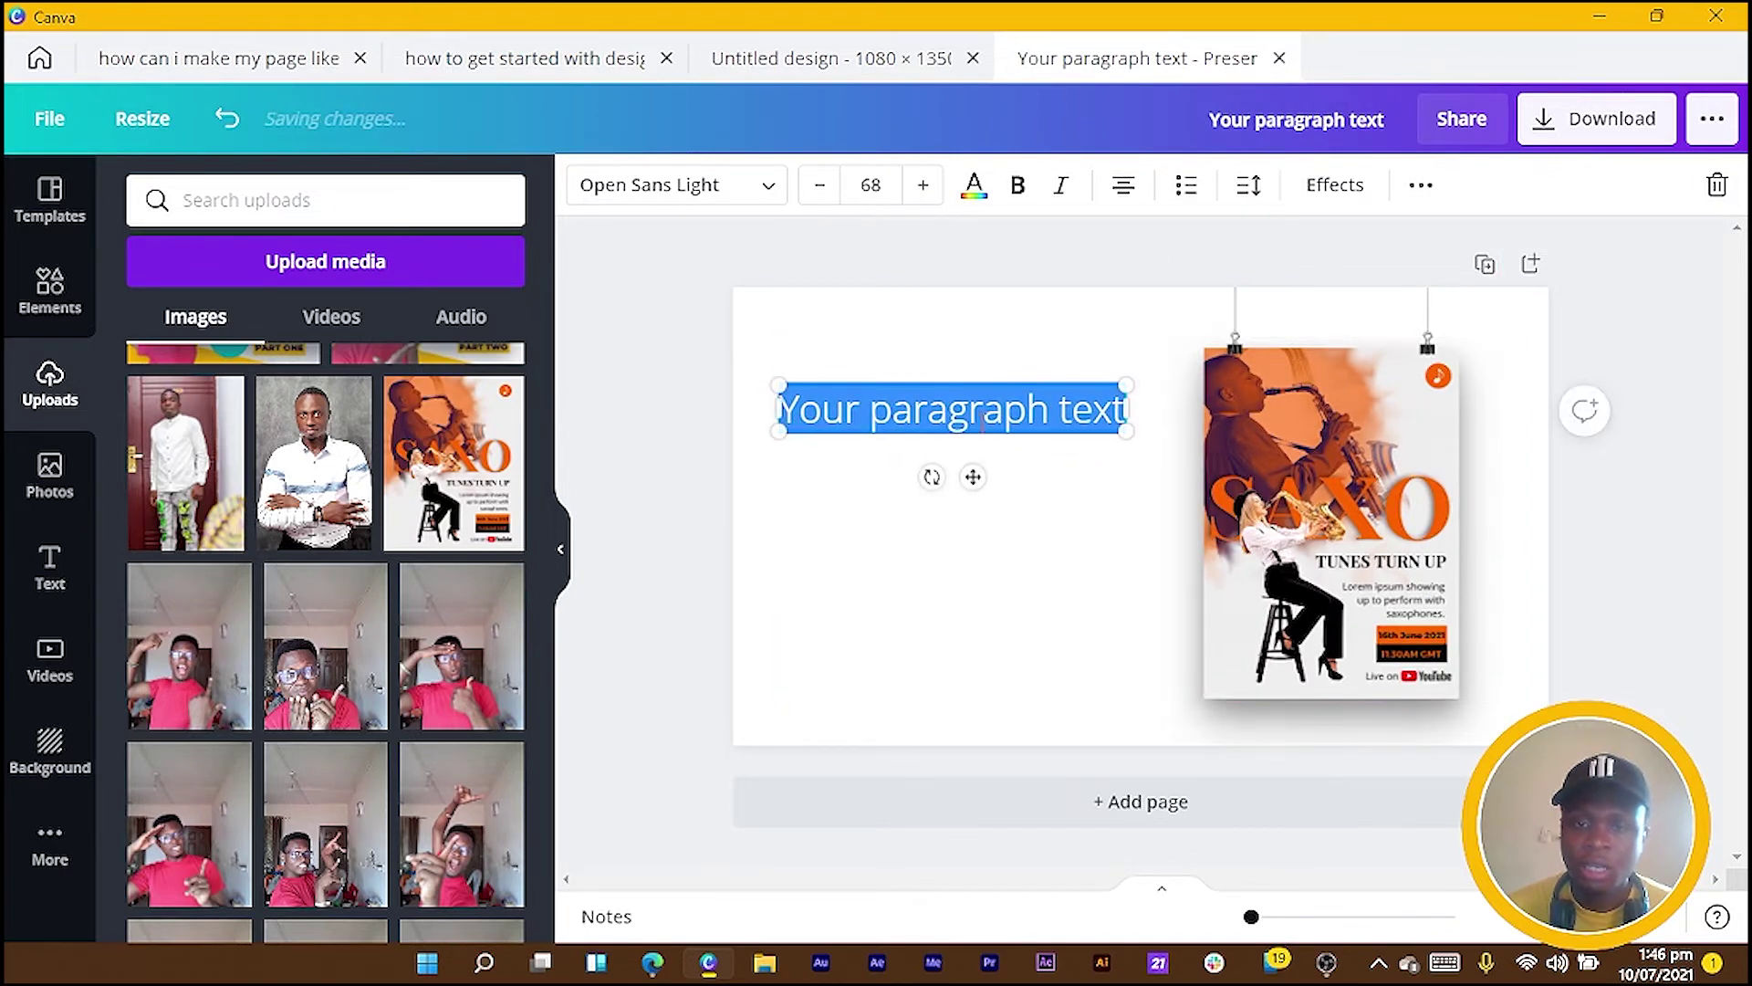
pyautogui.doubleClick(981, 422)
pyautogui.tripleClick(980, 423)
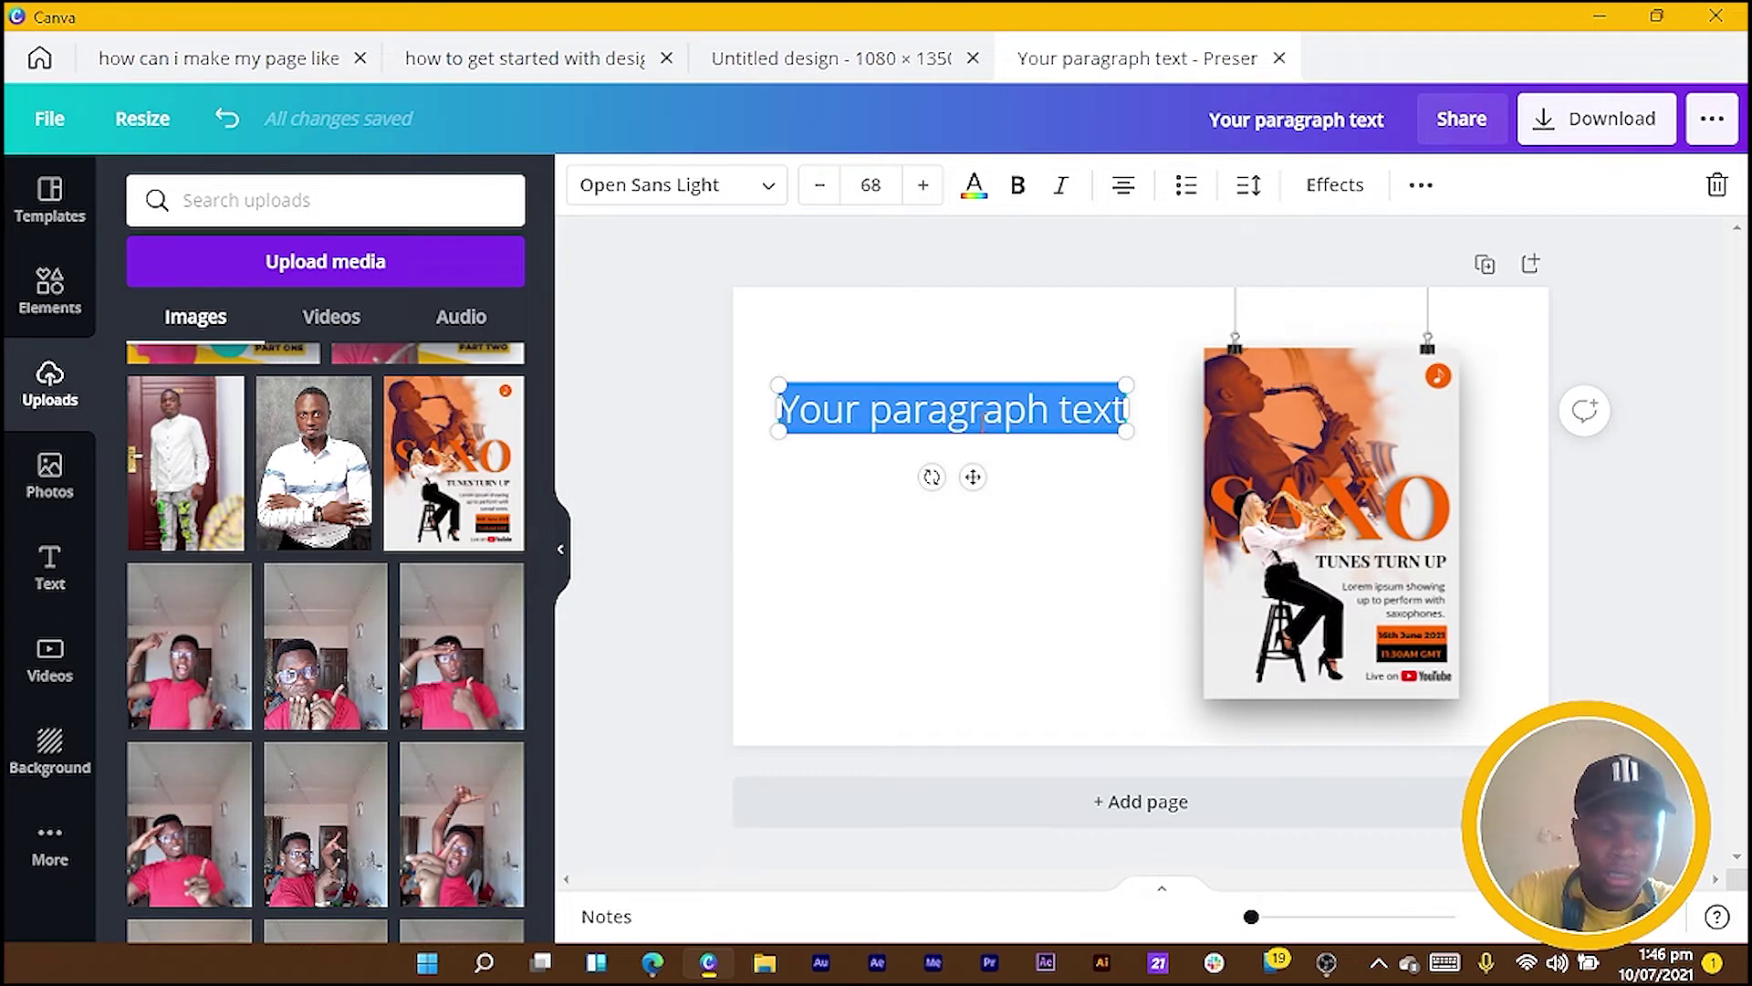
pyautogui.write('Saxo')
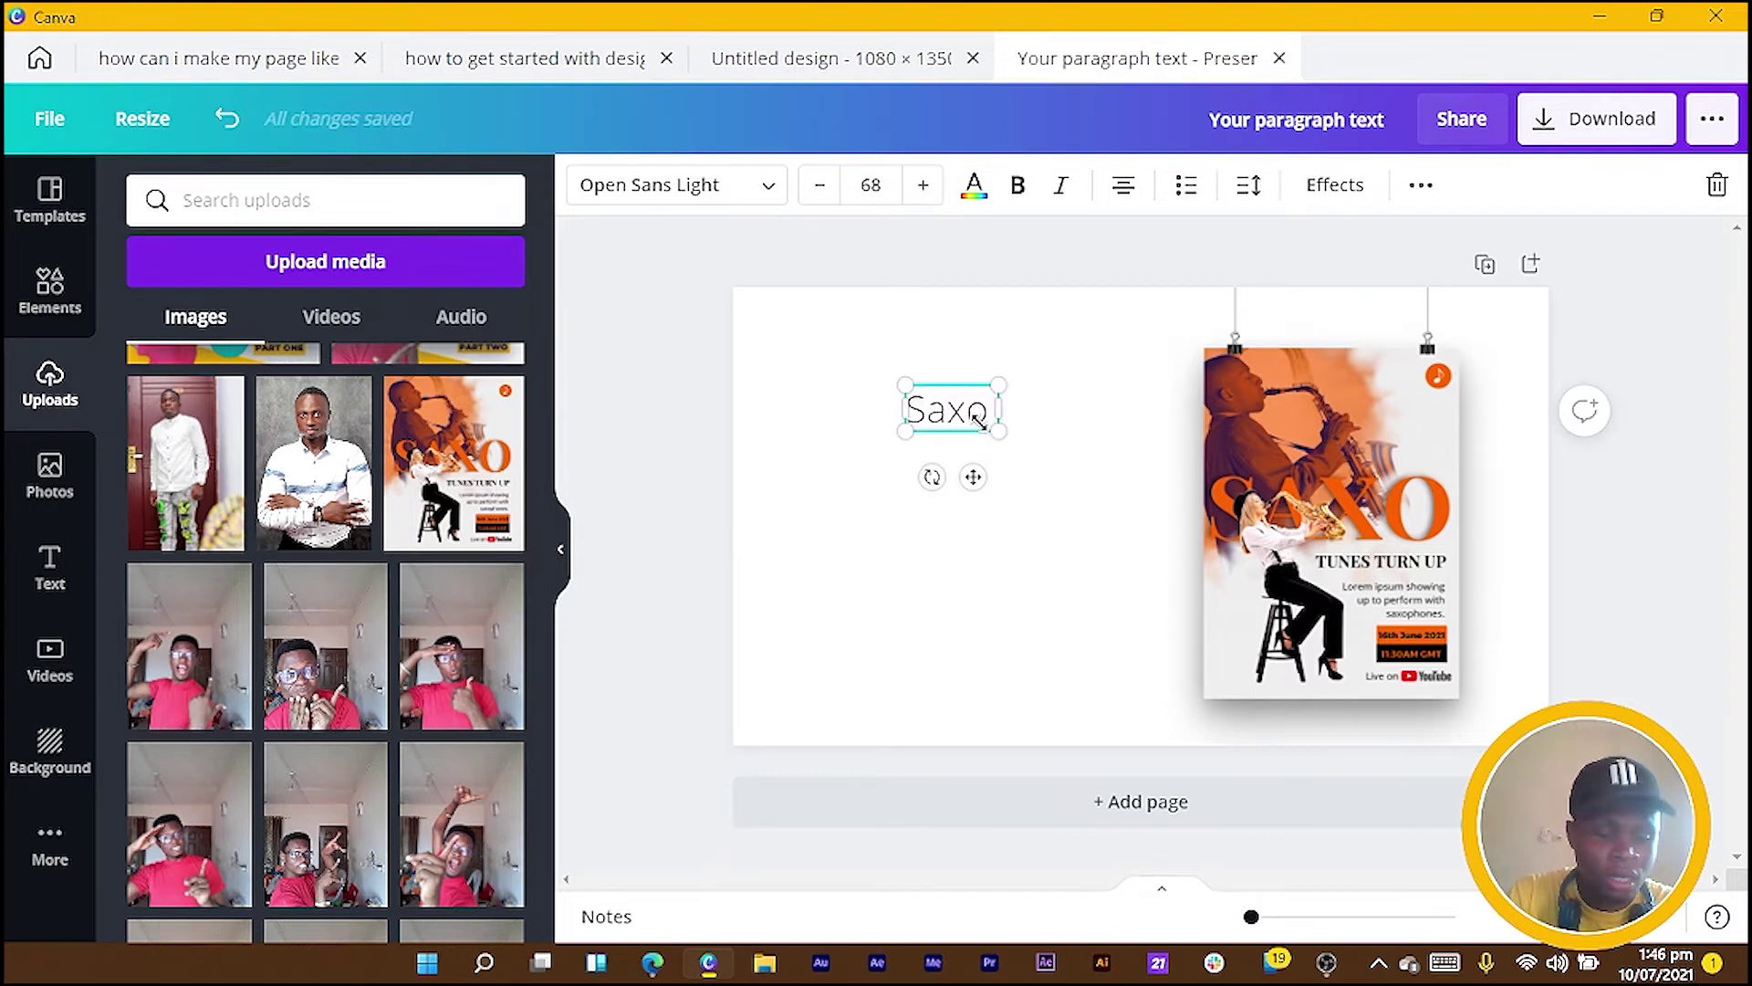
pyautogui.write(' Tunes')
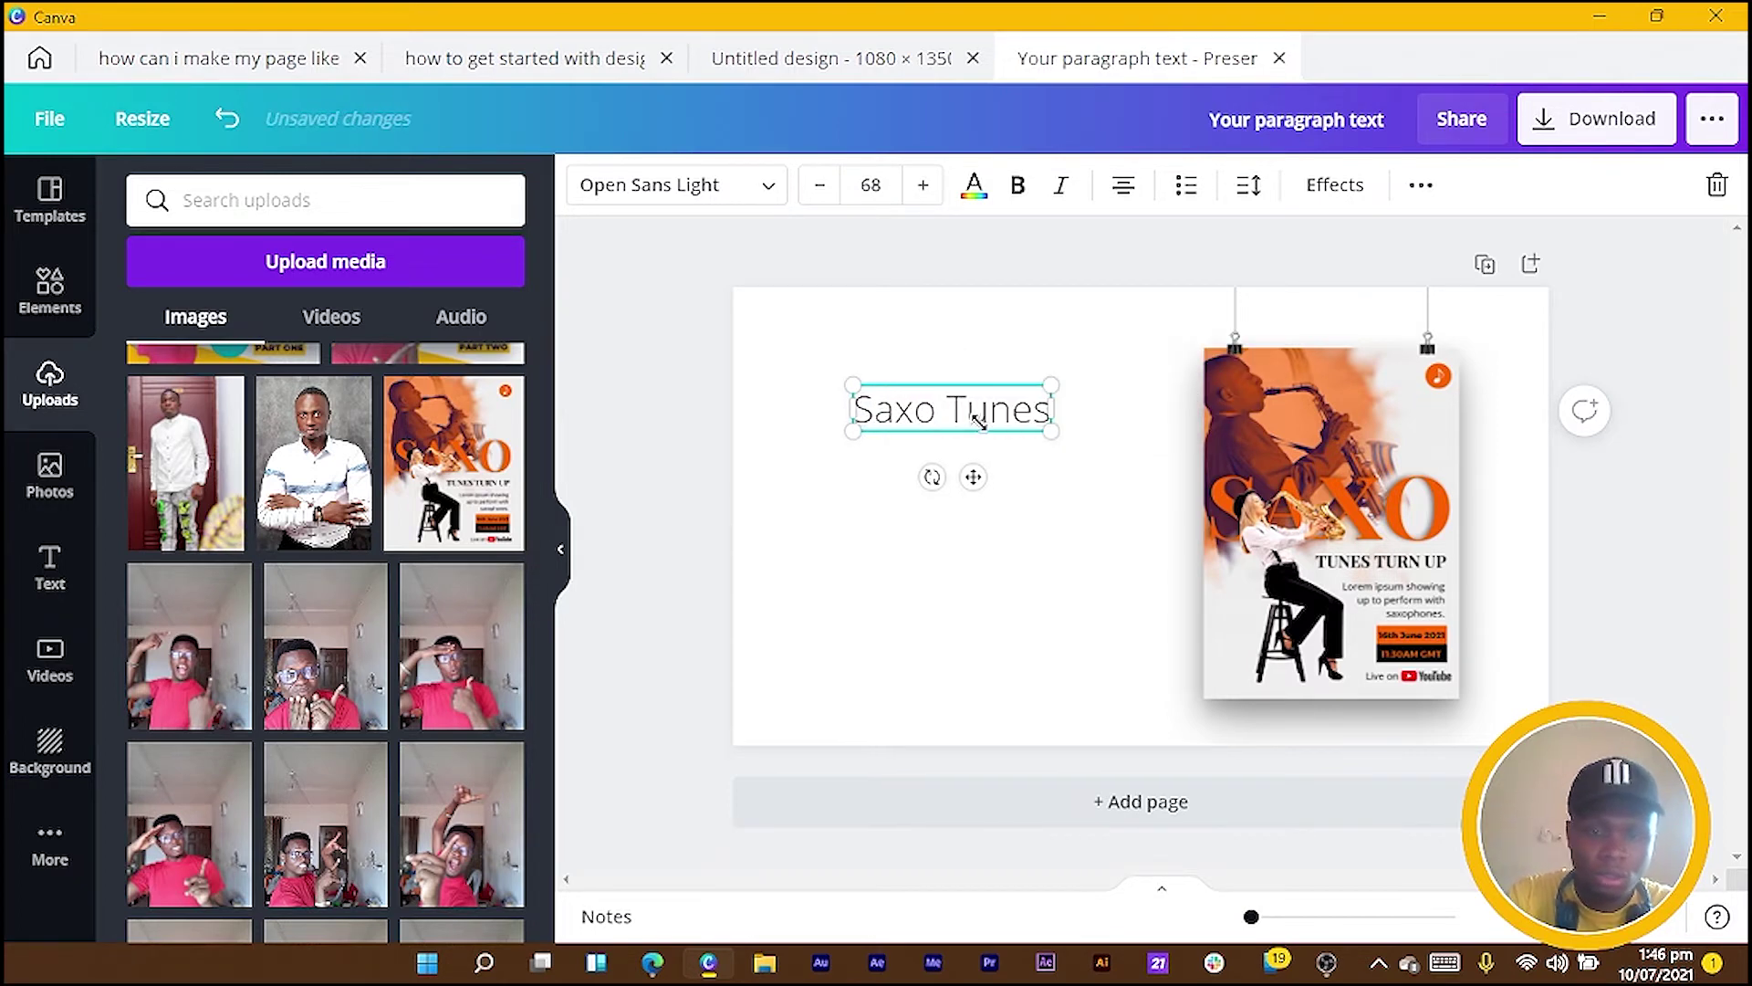
pyautogui.write(' Design')
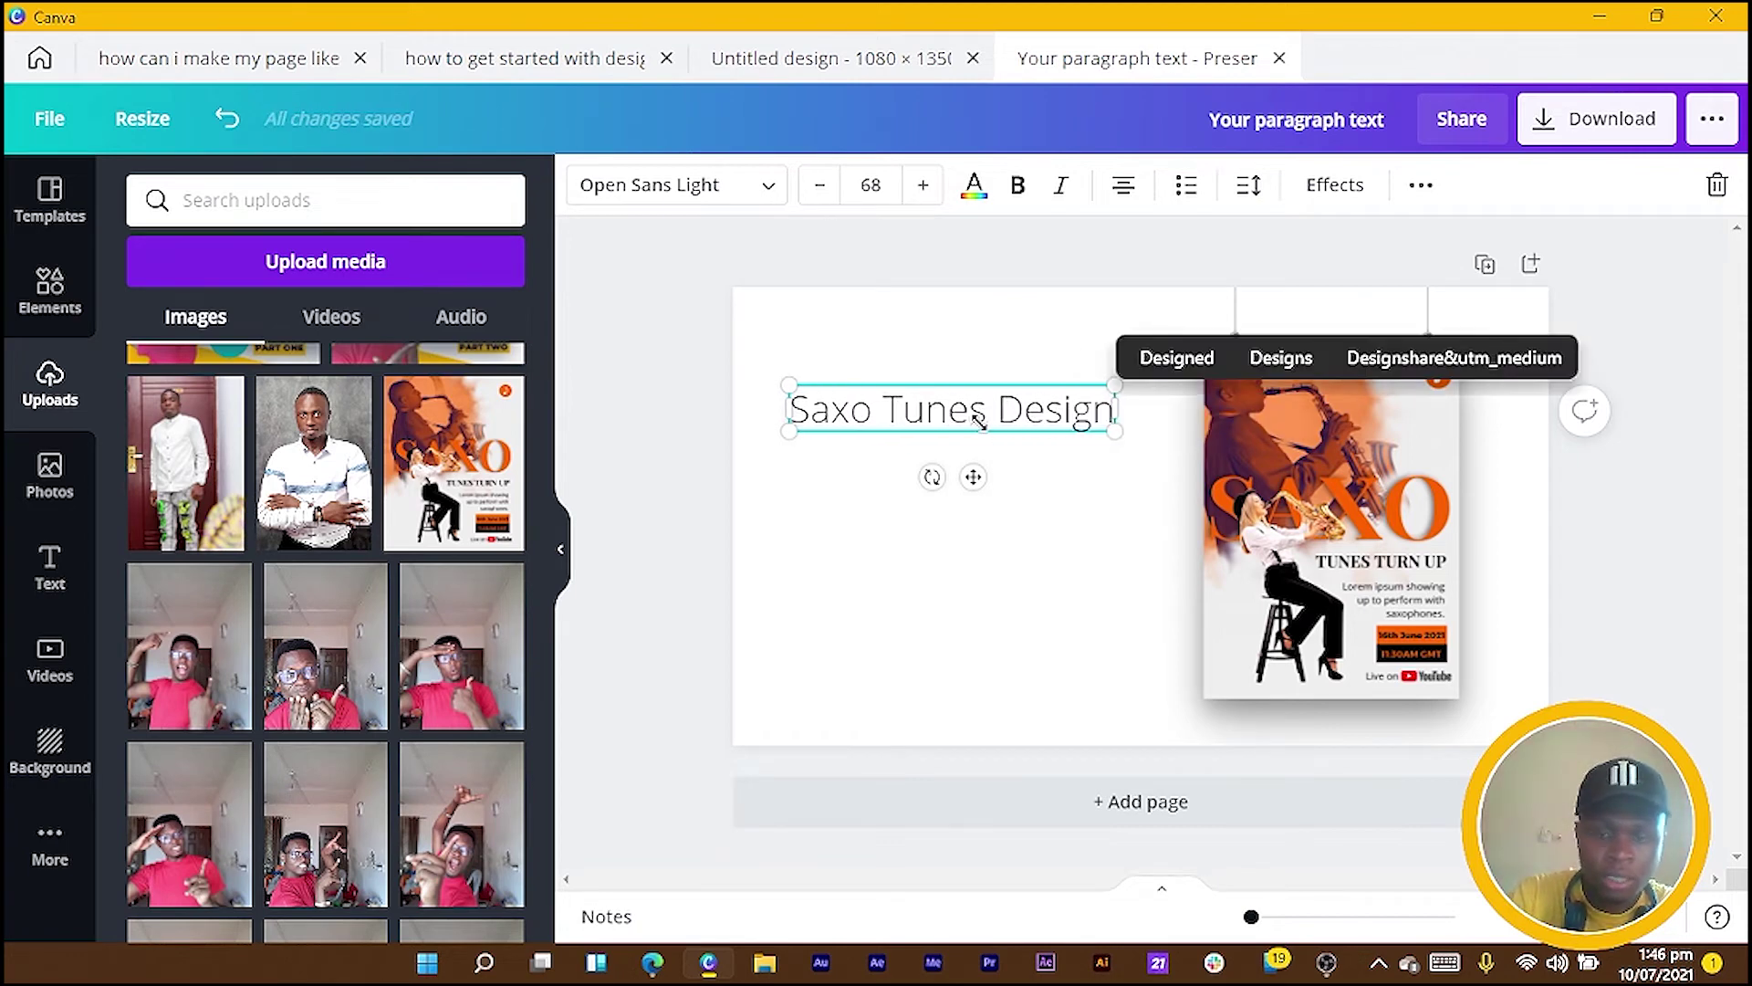
pyautogui.write(' Templa')
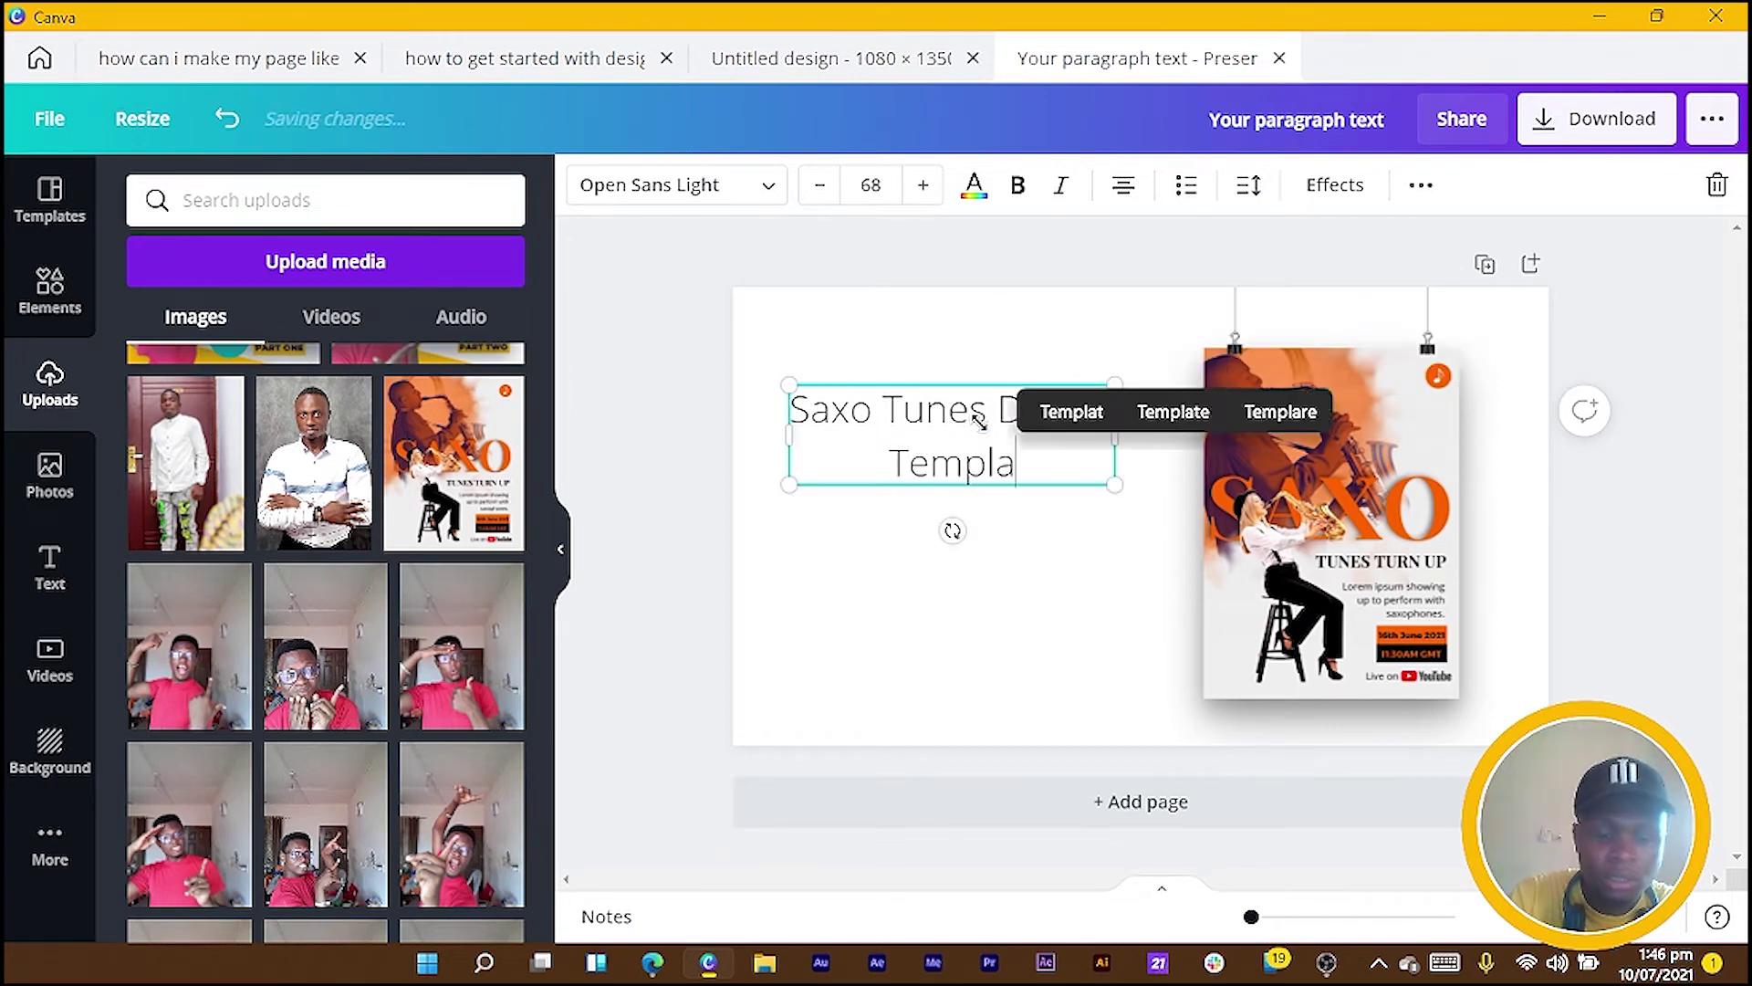
pyautogui.write('te in Canva')
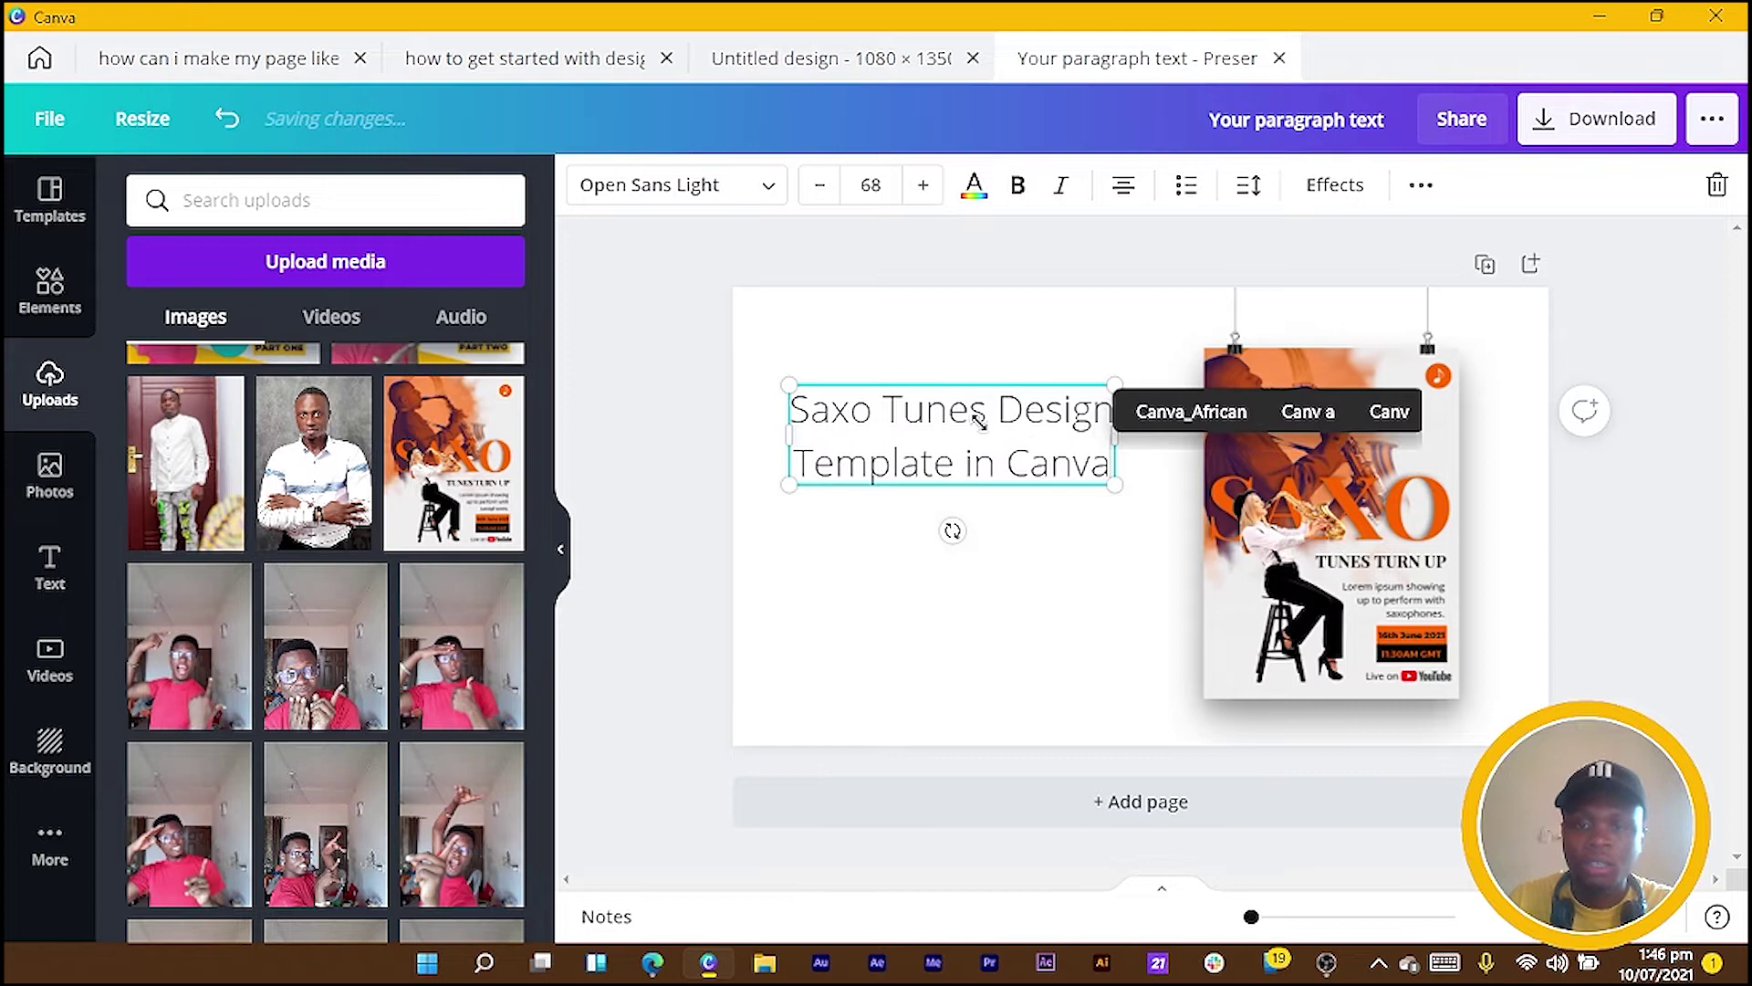
pyautogui.hotkey('ctrl', 'a')
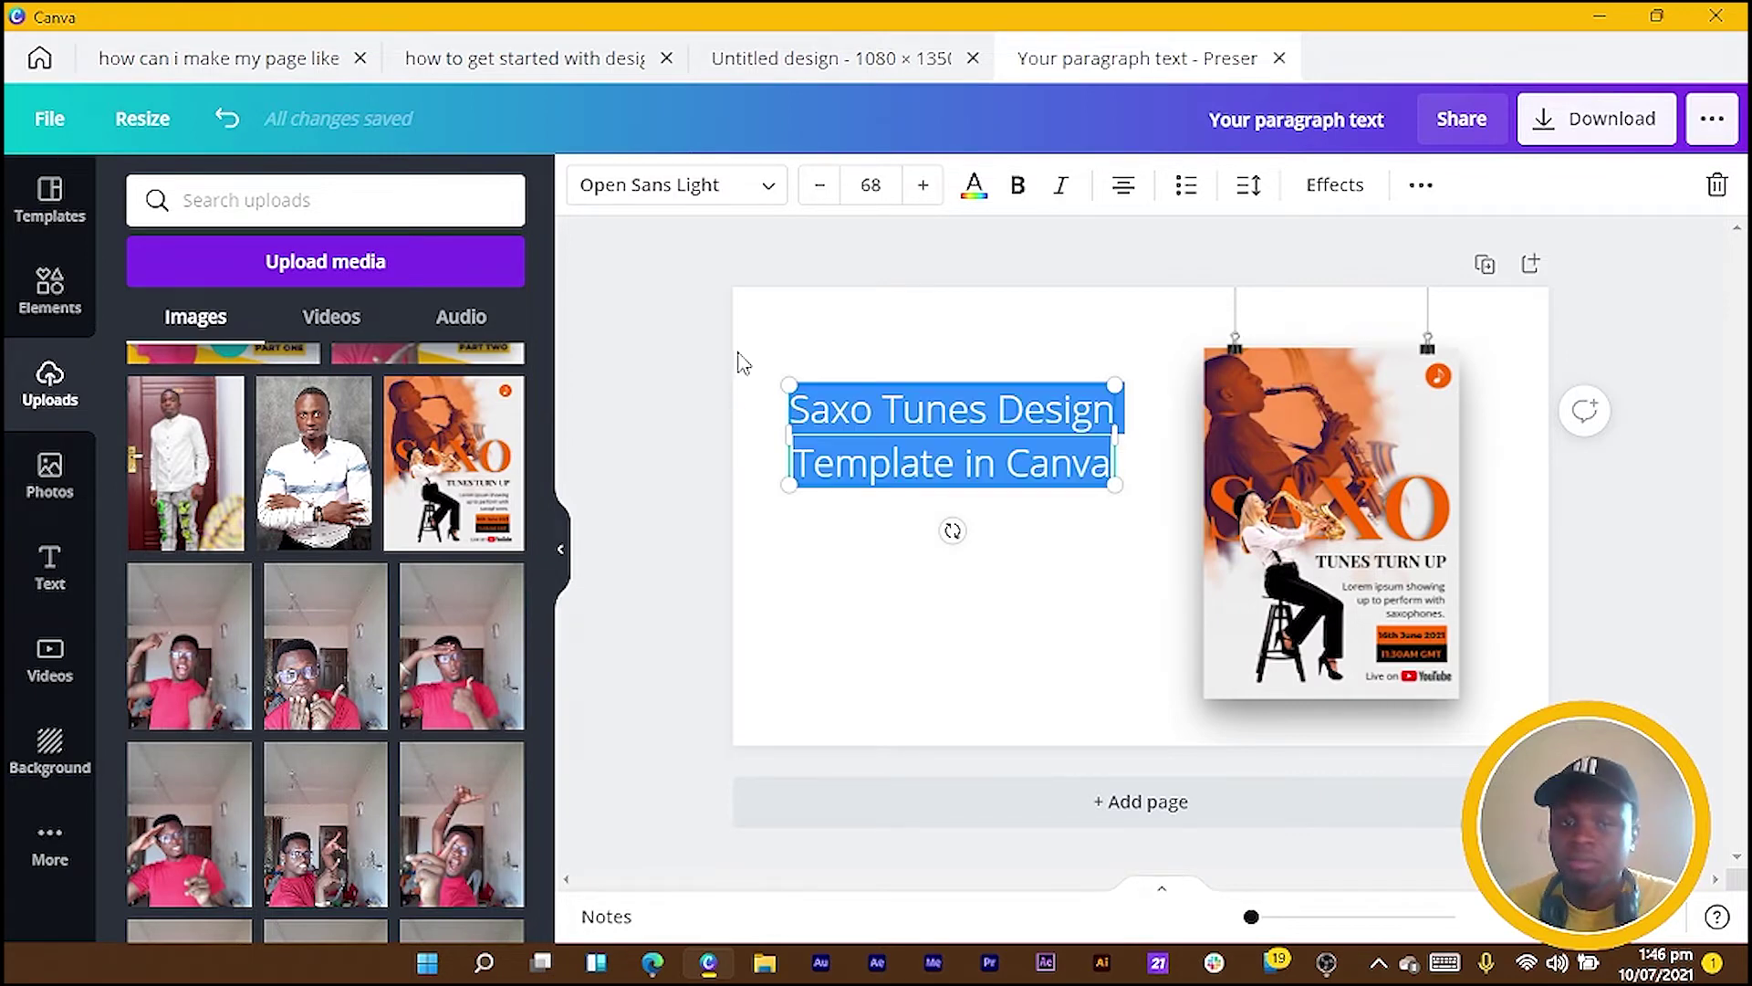
# Set the title to Montserrat Classic, line spacing 1.15, and nudge it slightly right and down
pyautogui.click(756, 197)
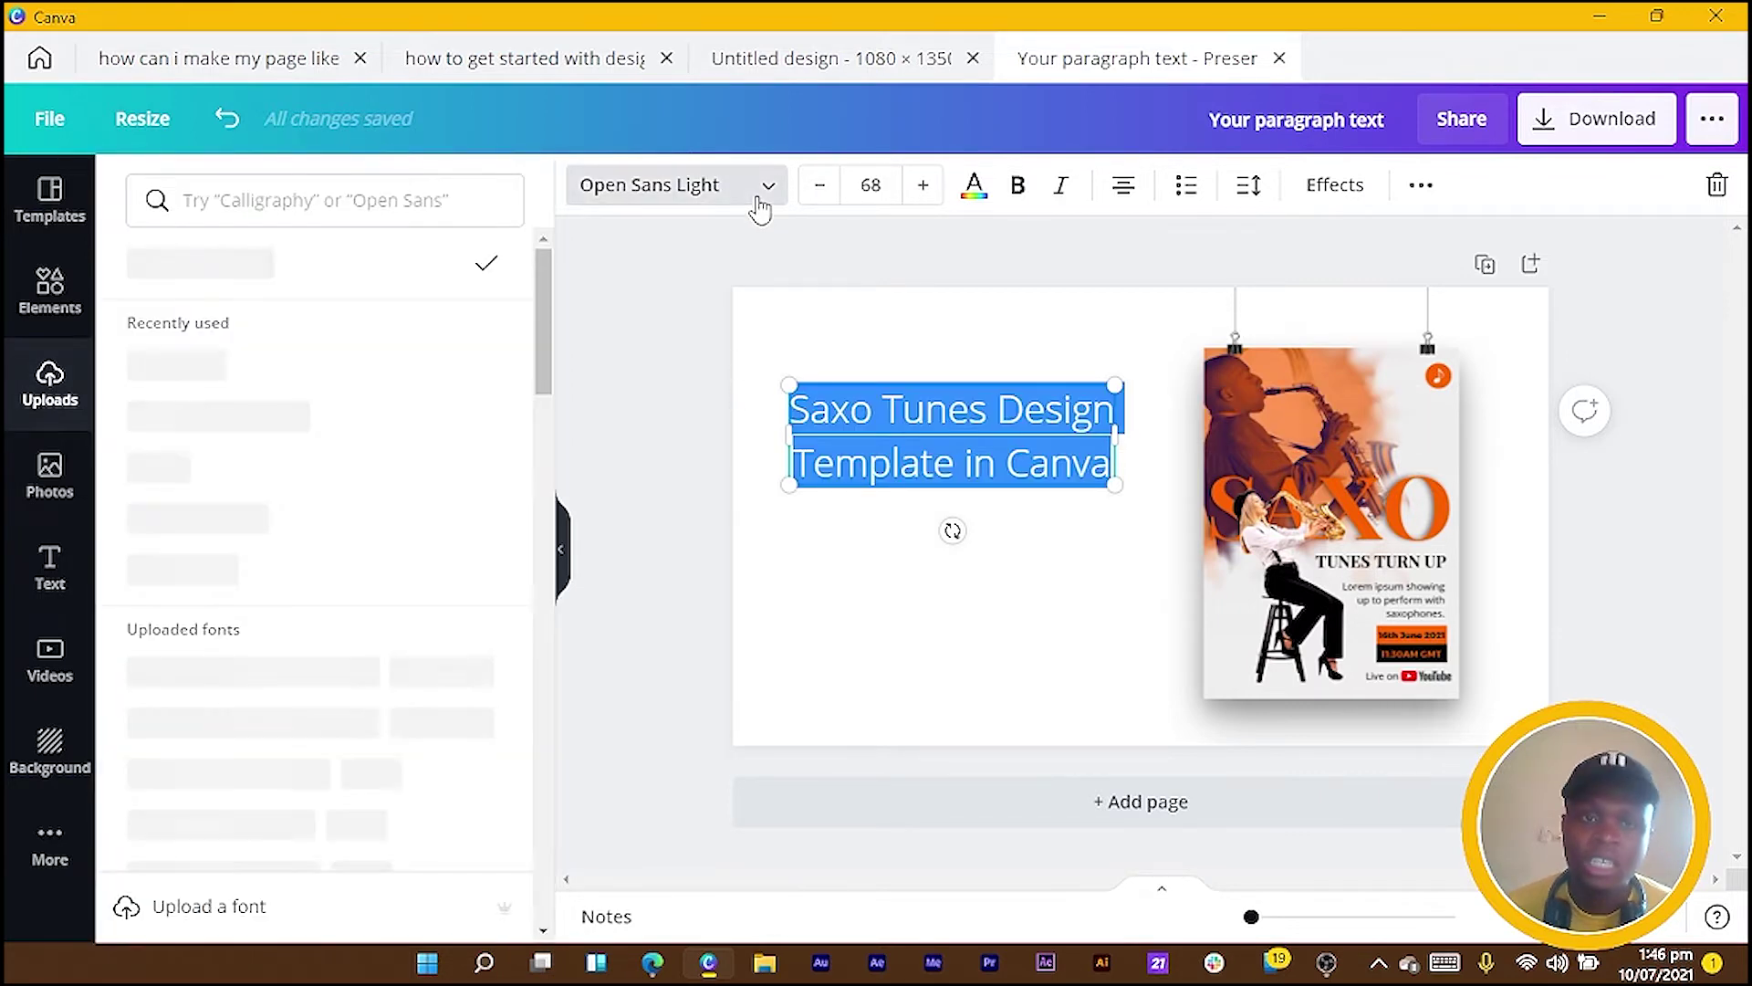
pyautogui.click(226, 442)
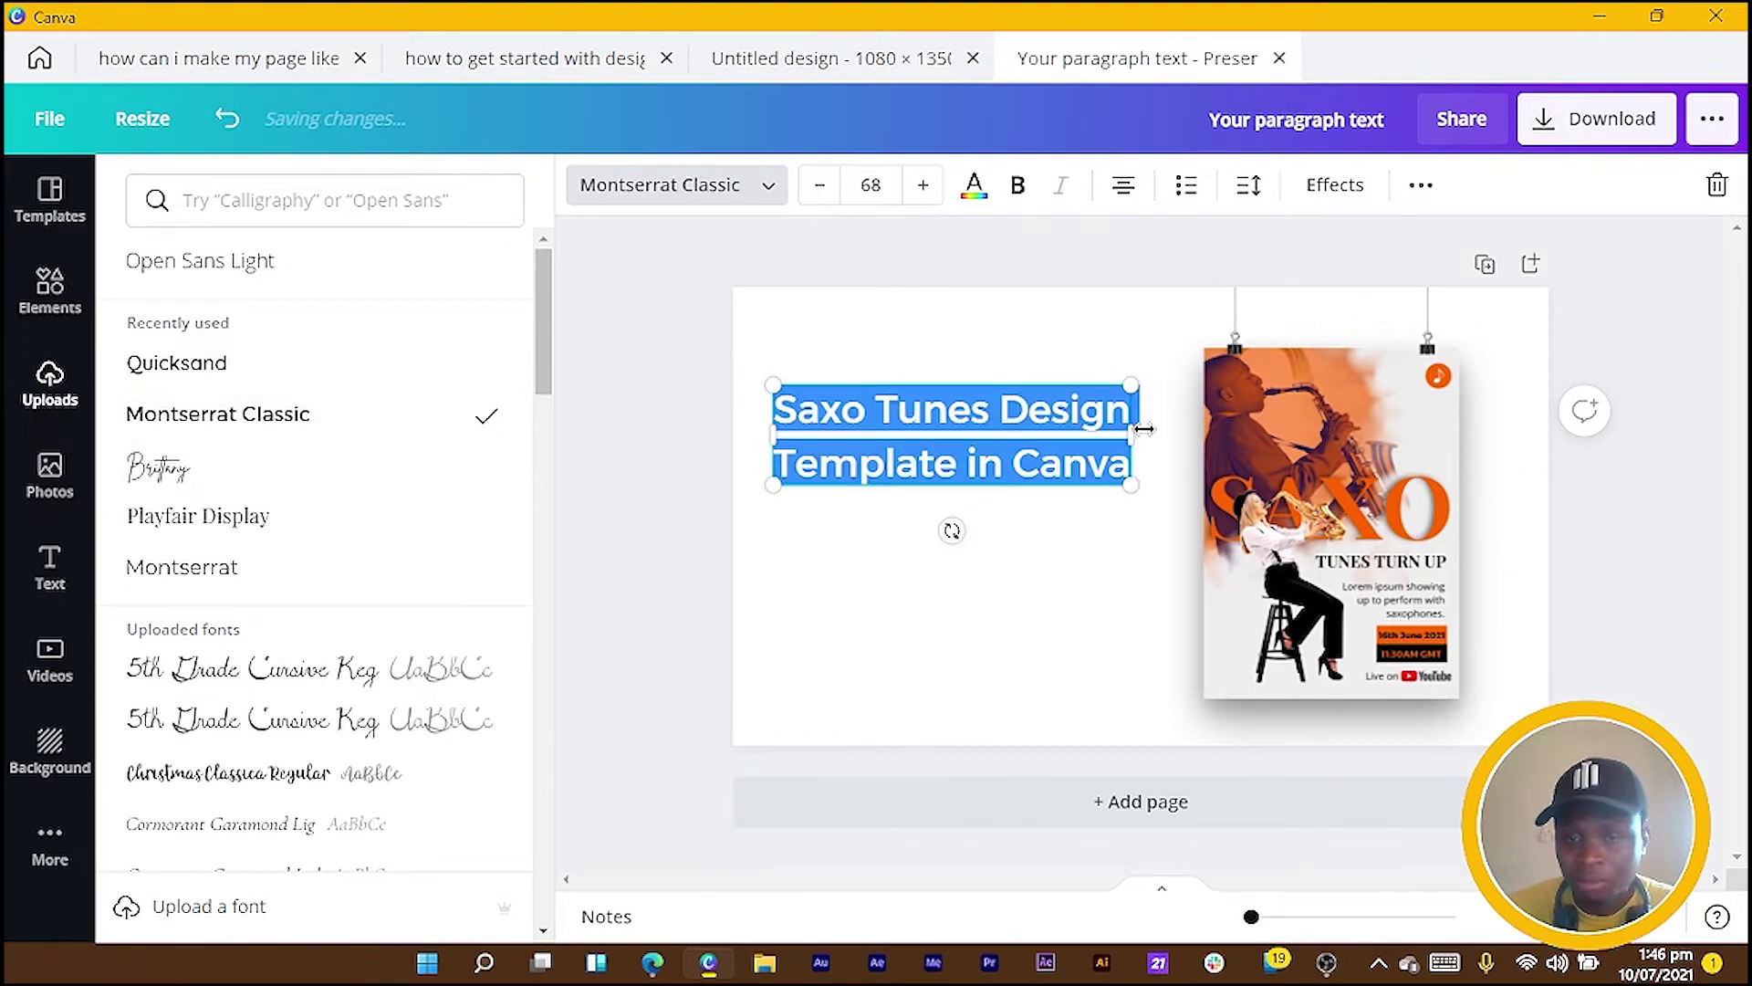
pyautogui.click(1250, 188)
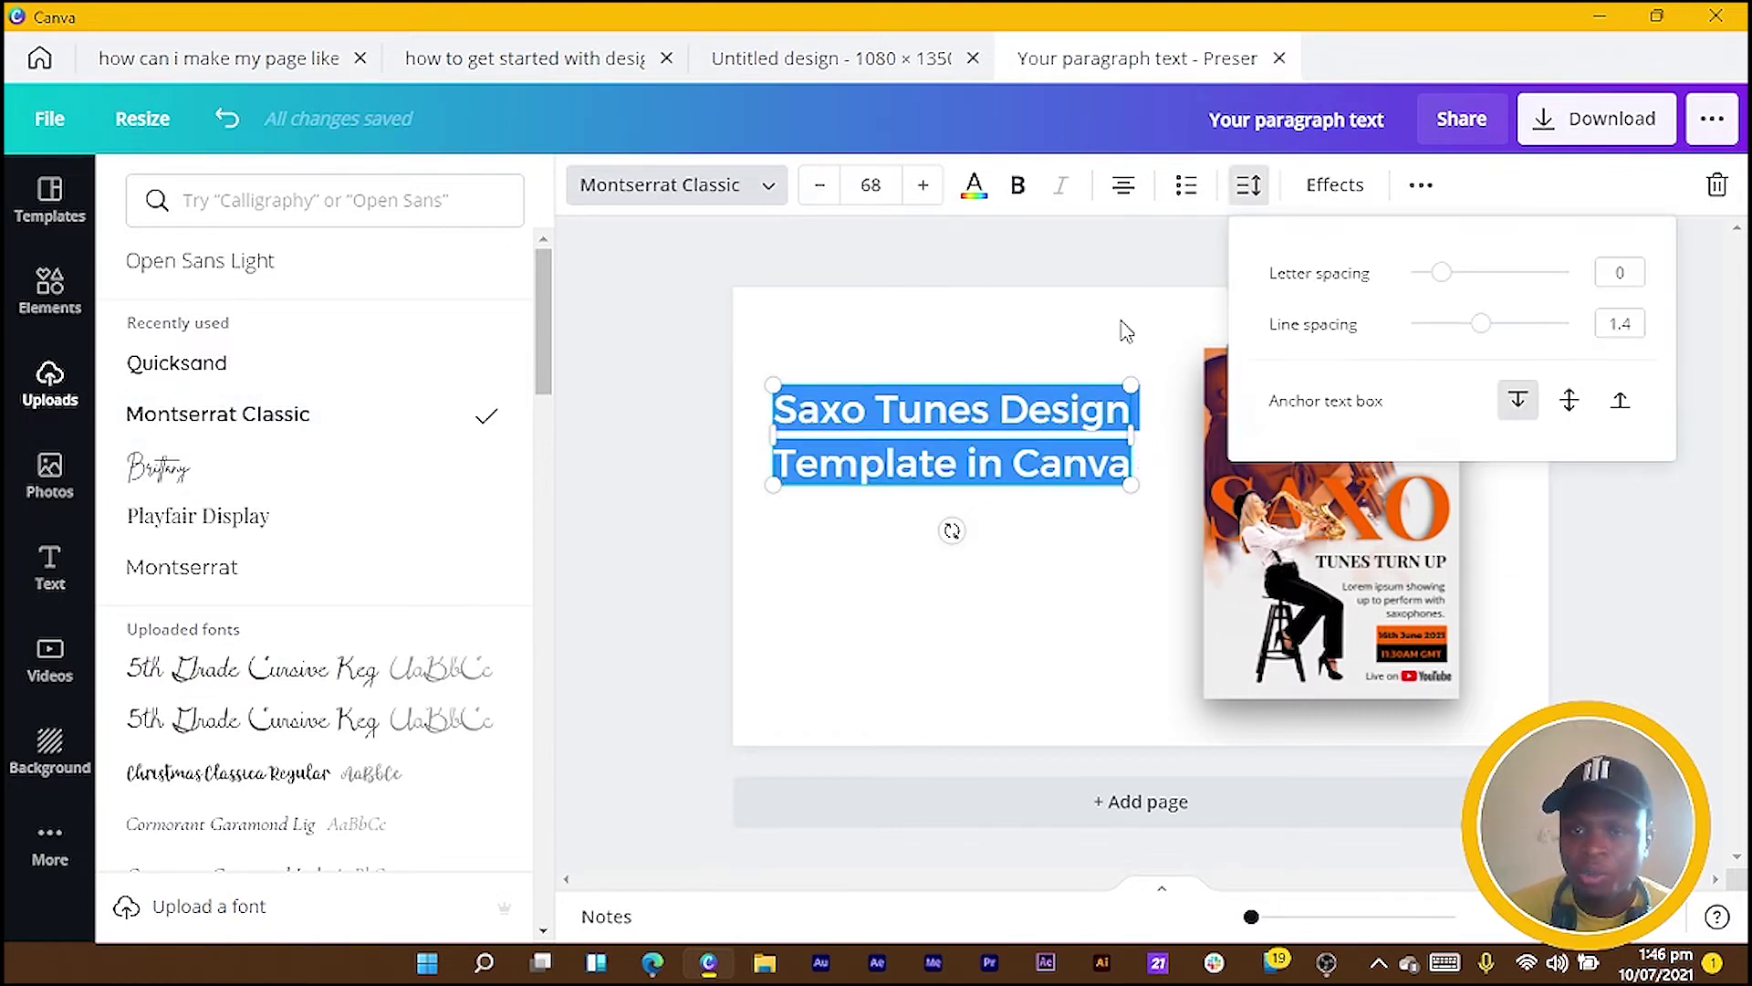
pyautogui.moveTo(1485, 336); pyautogui.dragTo(1463, 340)
pyautogui.click(614, 518)
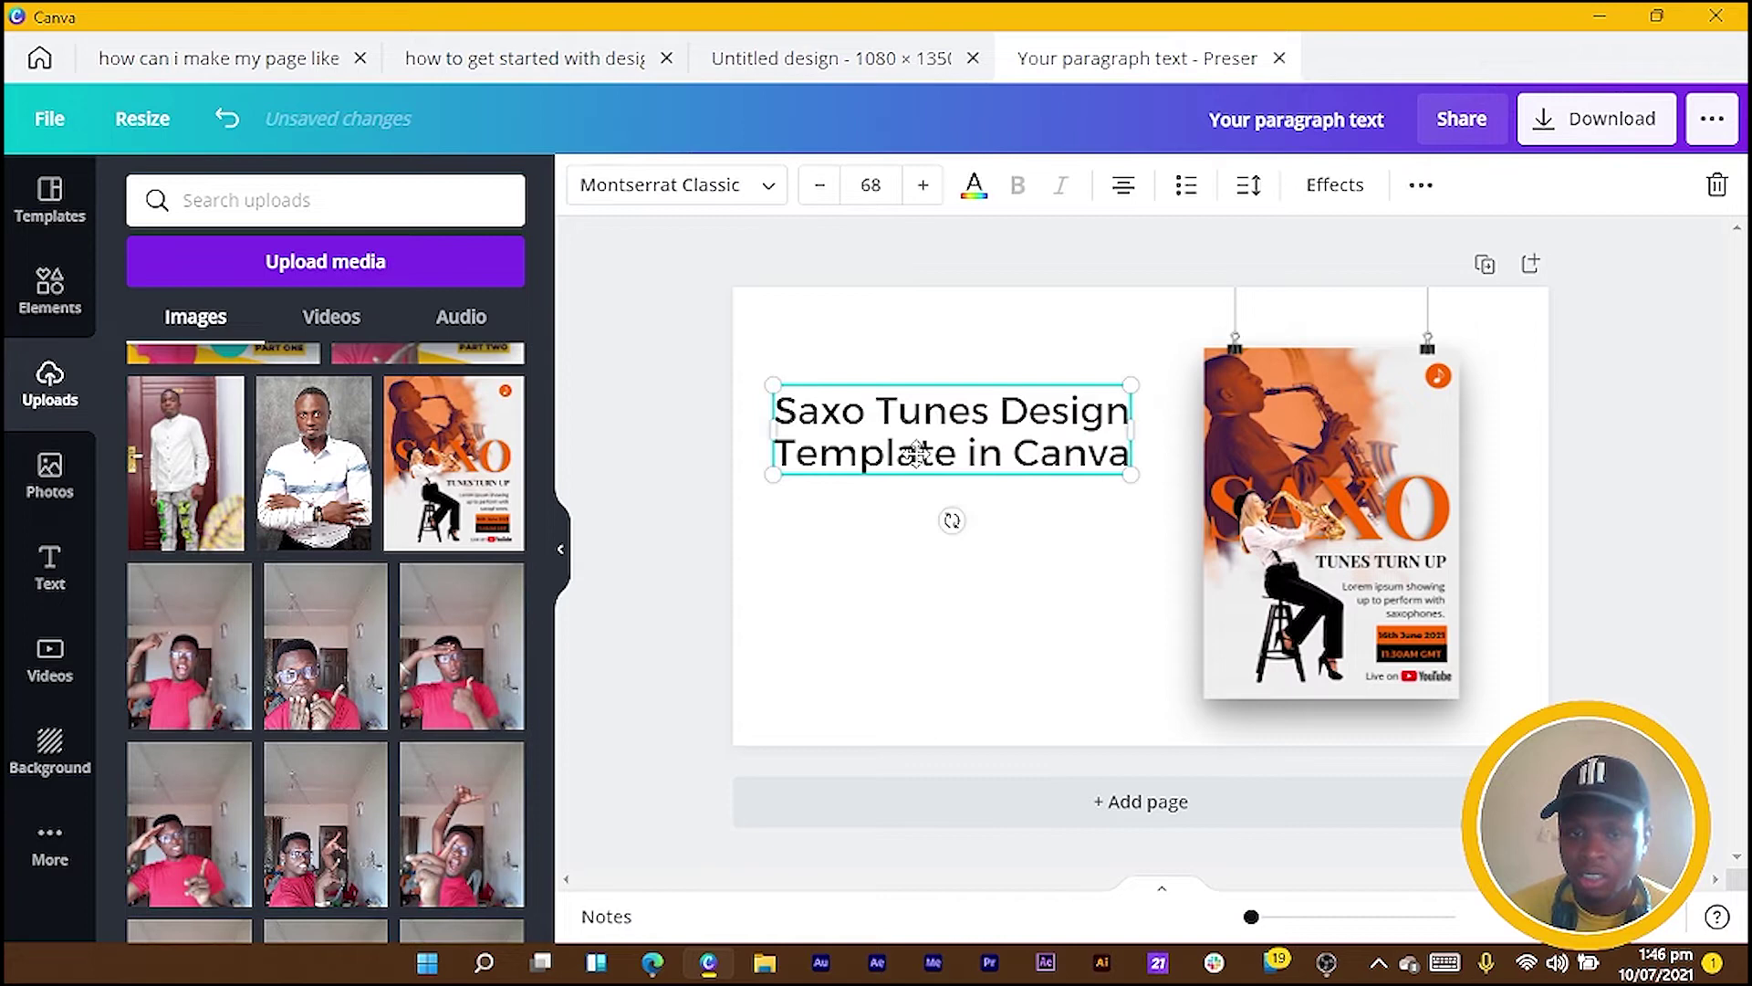
pyautogui.moveTo(917, 452); pyautogui.dragTo(926, 461)
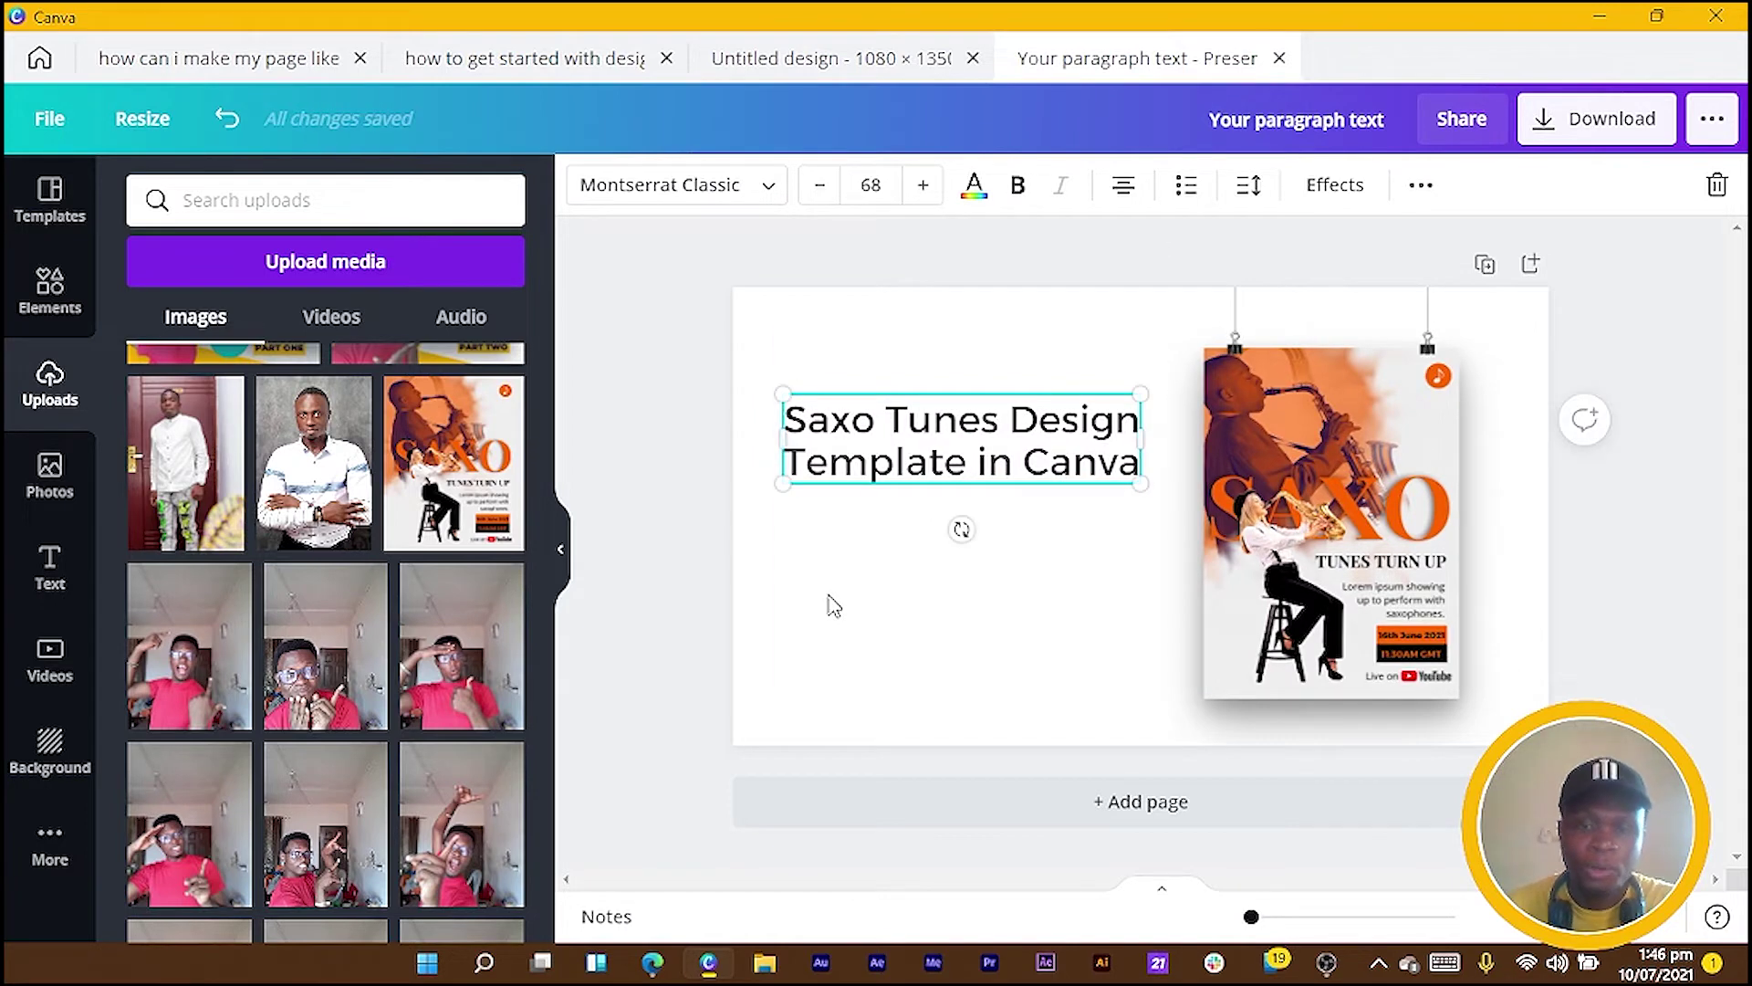
# Add an orange rectangle and resize it to a thin bar about 636 × 122 under the title
pyautogui.click(1002, 573)
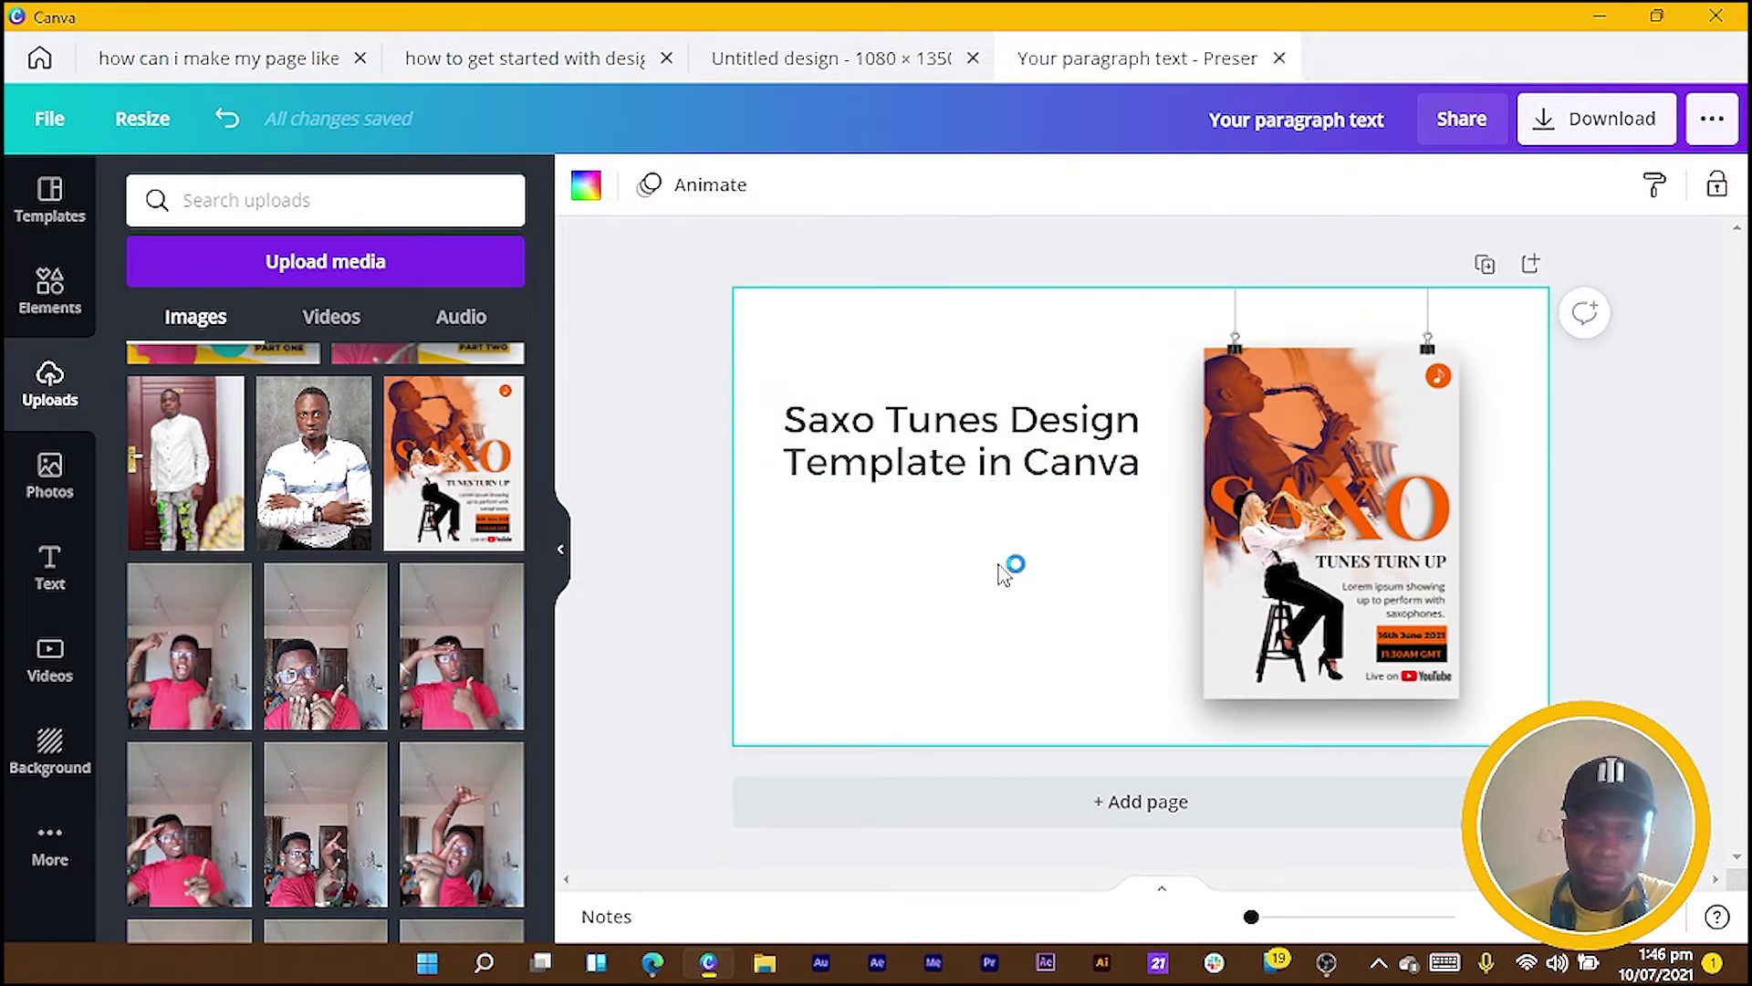
pyautogui.hotkey('ctrl', 'z')
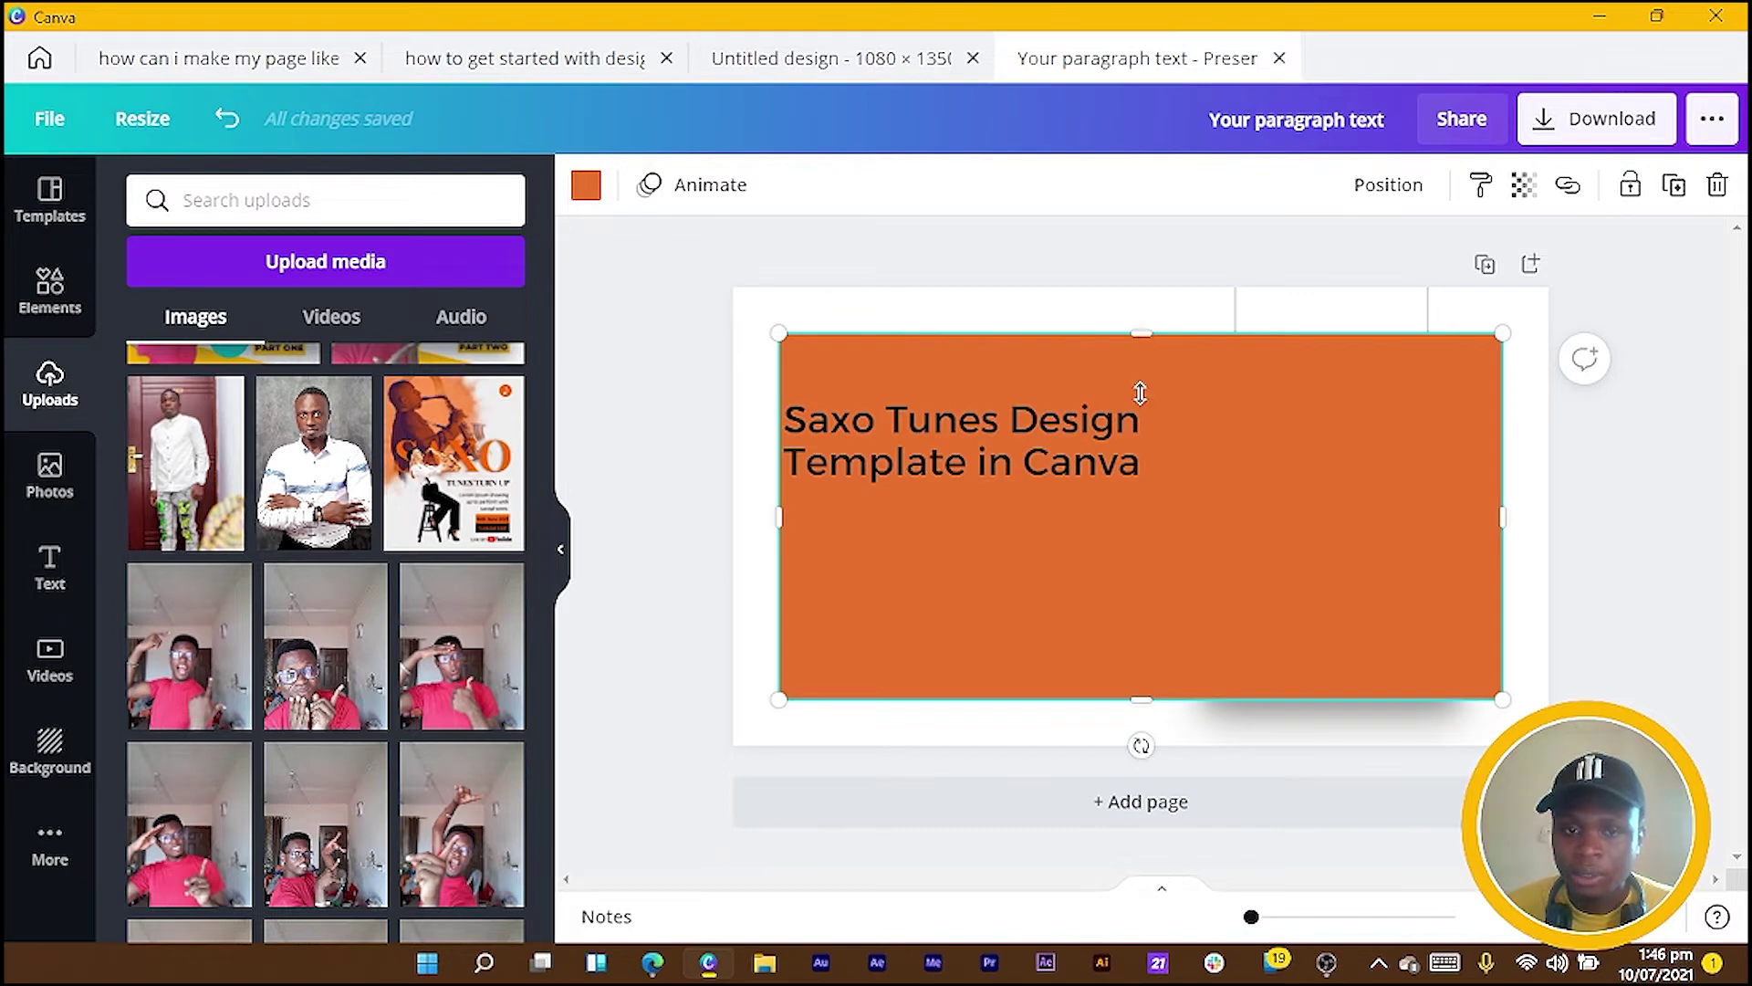
pyautogui.moveTo(1140, 392); pyautogui.dragTo(1148, 515)
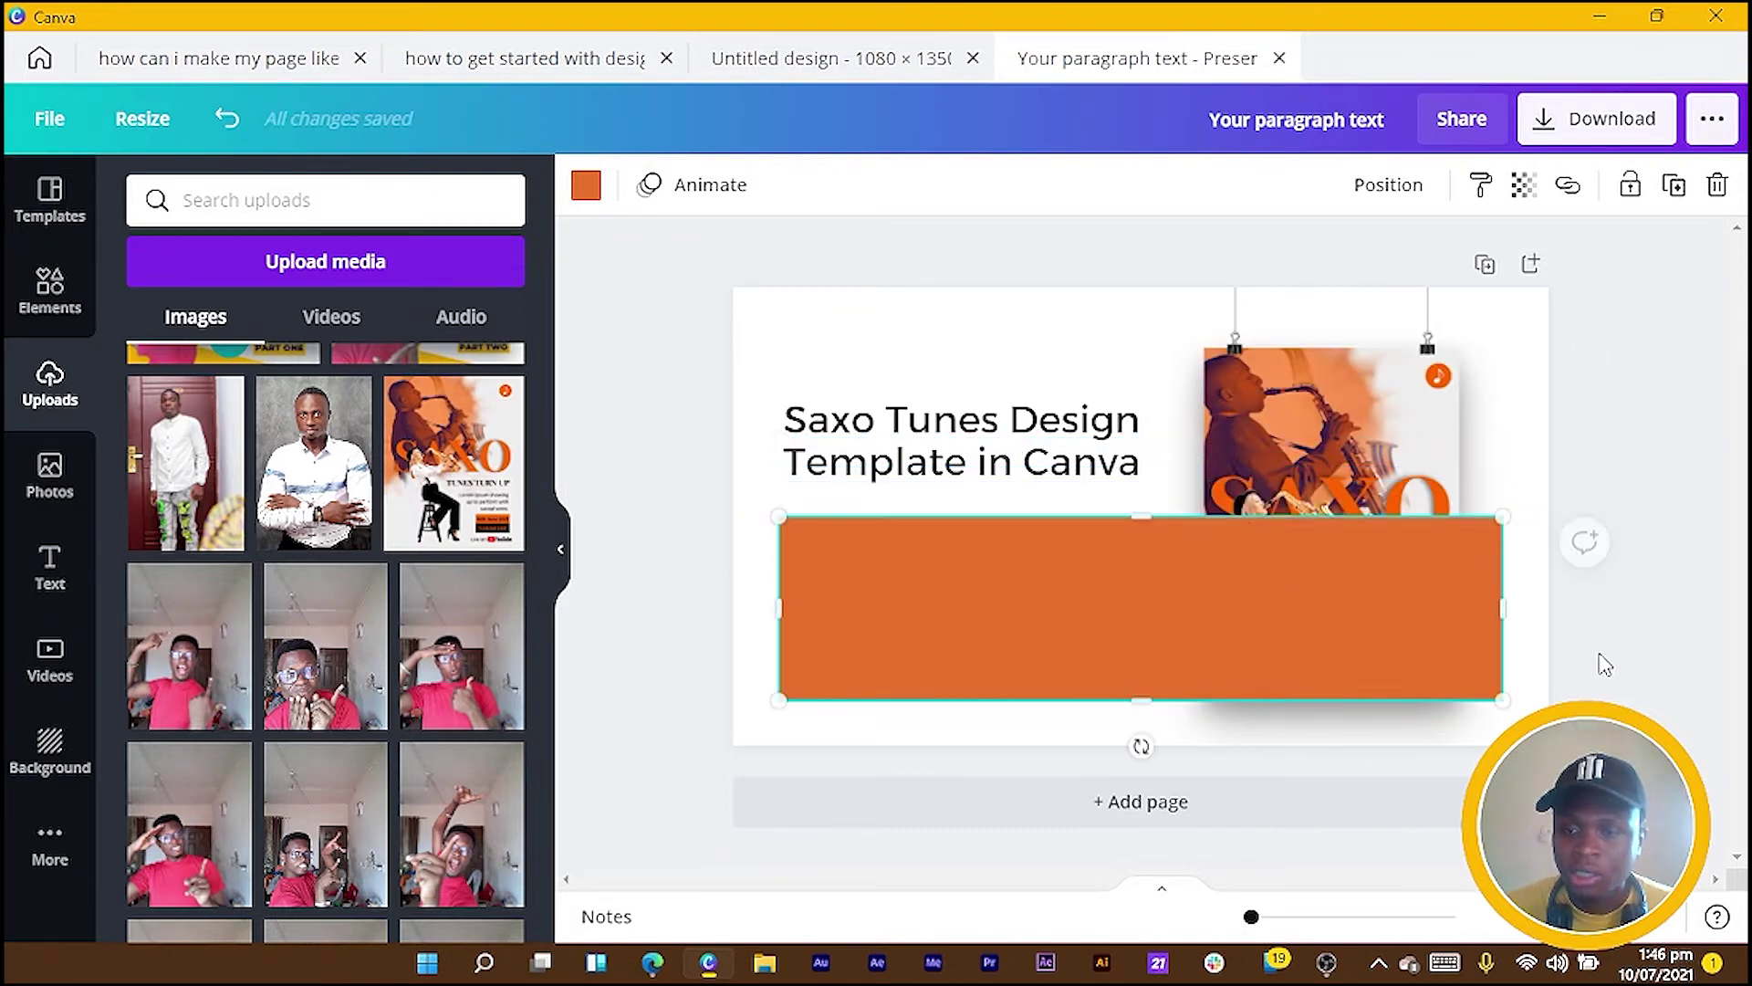
pyautogui.moveTo(1493, 697); pyautogui.dragTo(1019, 525)
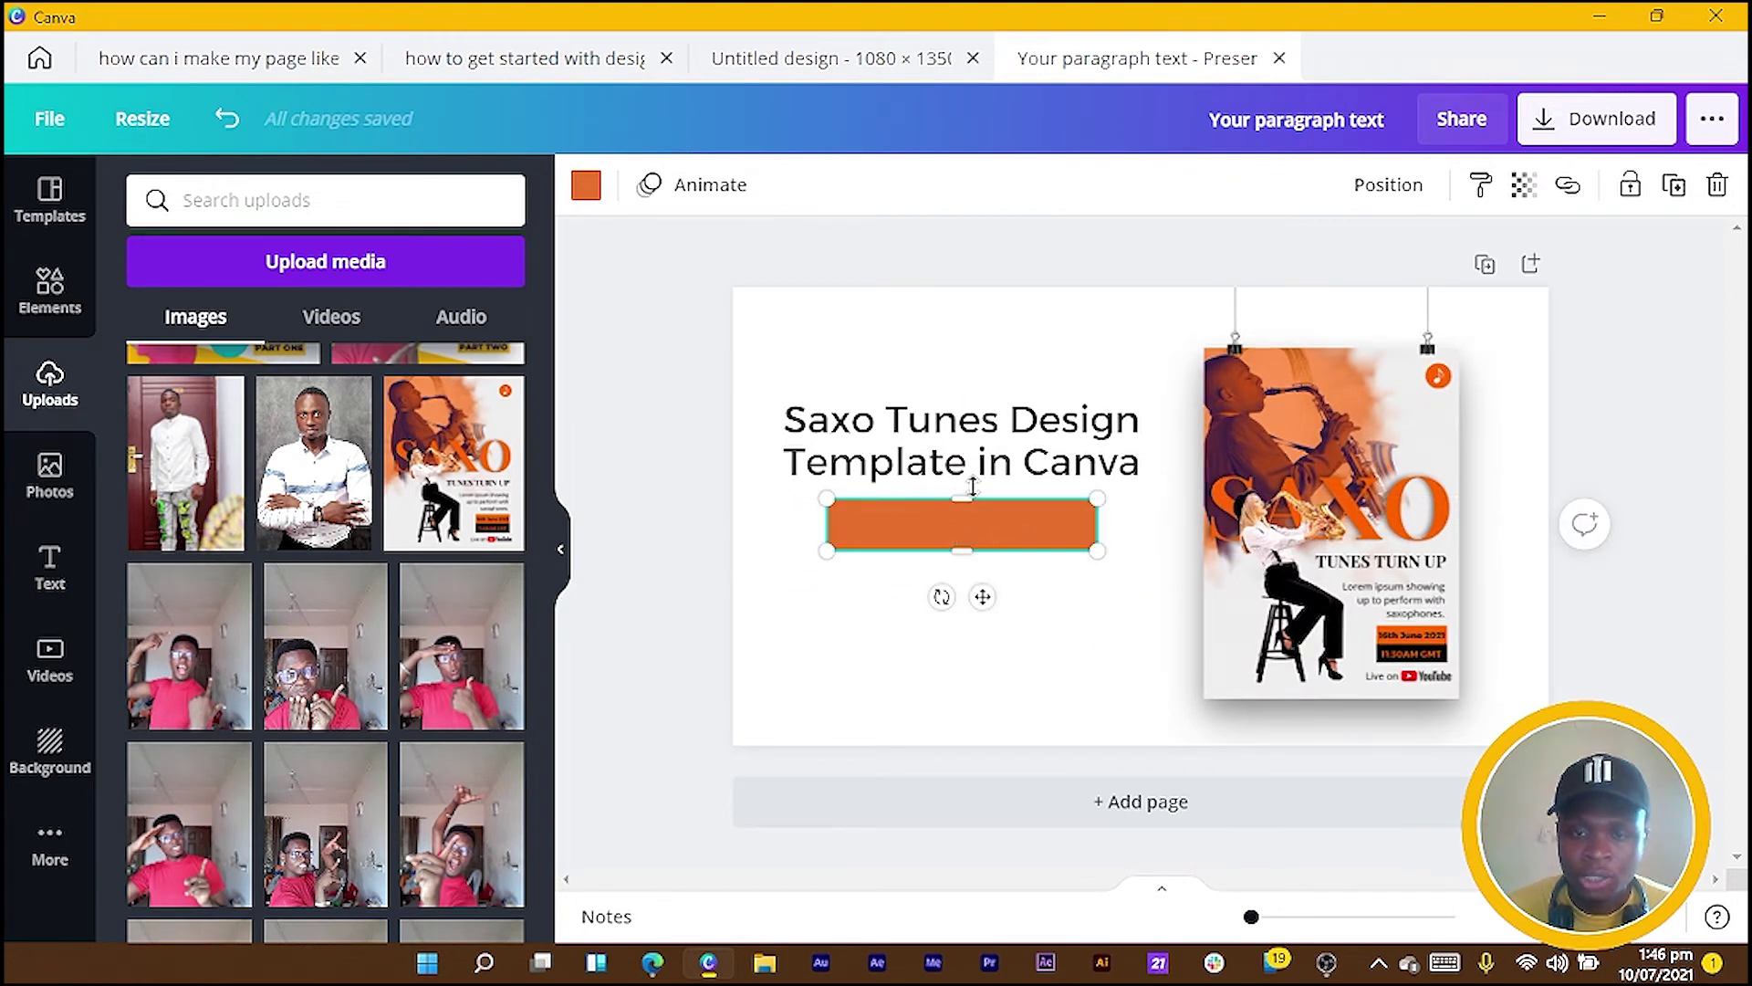
# Duplicate the title below the orange bar and retype the copy as 'Use this template'
pyautogui.click(1004, 468)
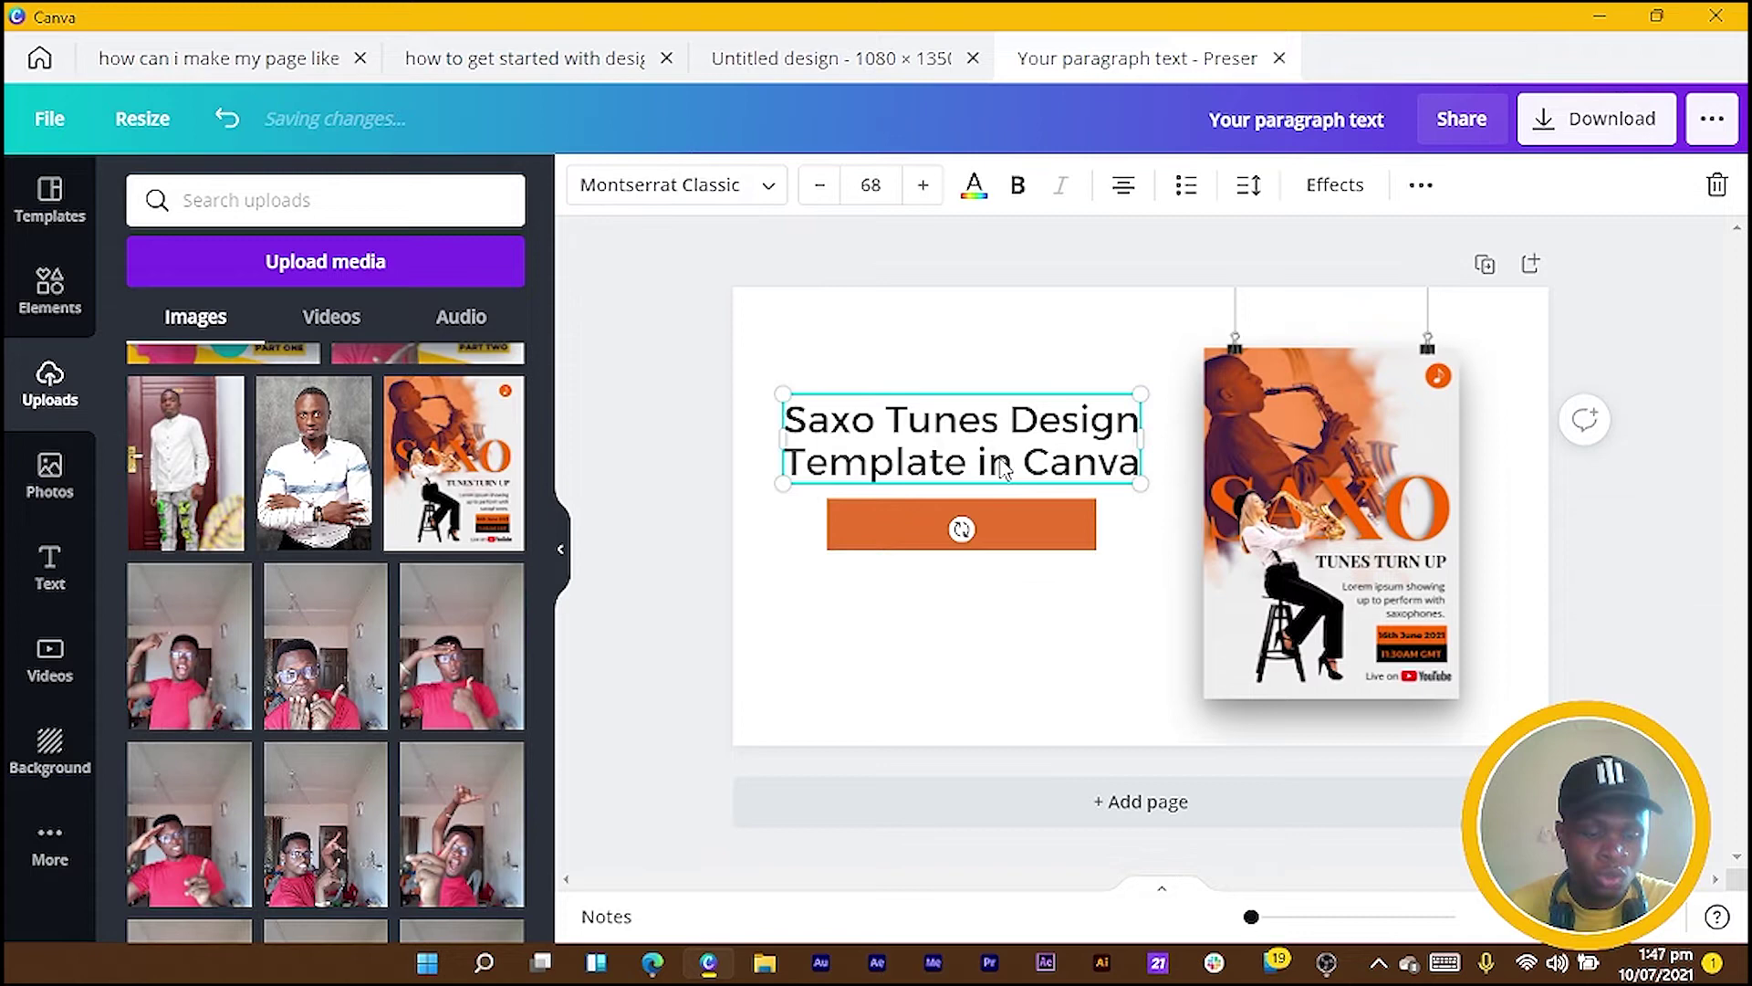
pyautogui.moveTo(1004, 467); pyautogui.dragTo(993, 621)
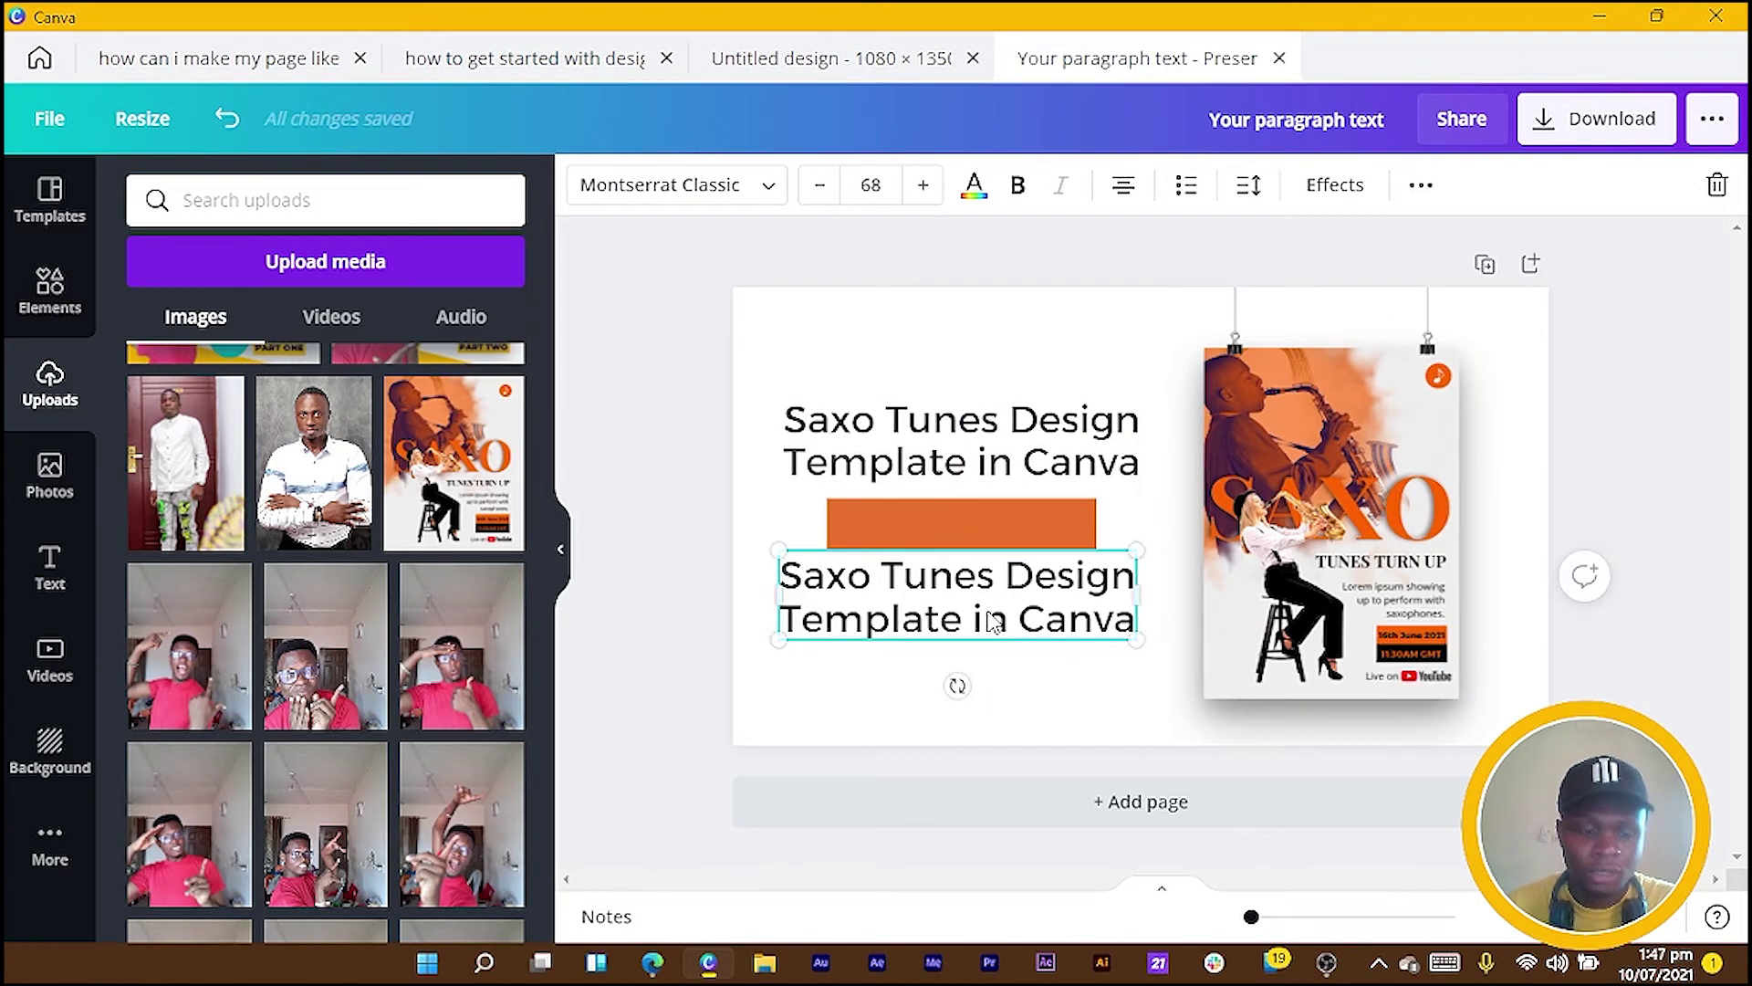
pyautogui.doubleClick(990, 617)
pyautogui.write('\\u')
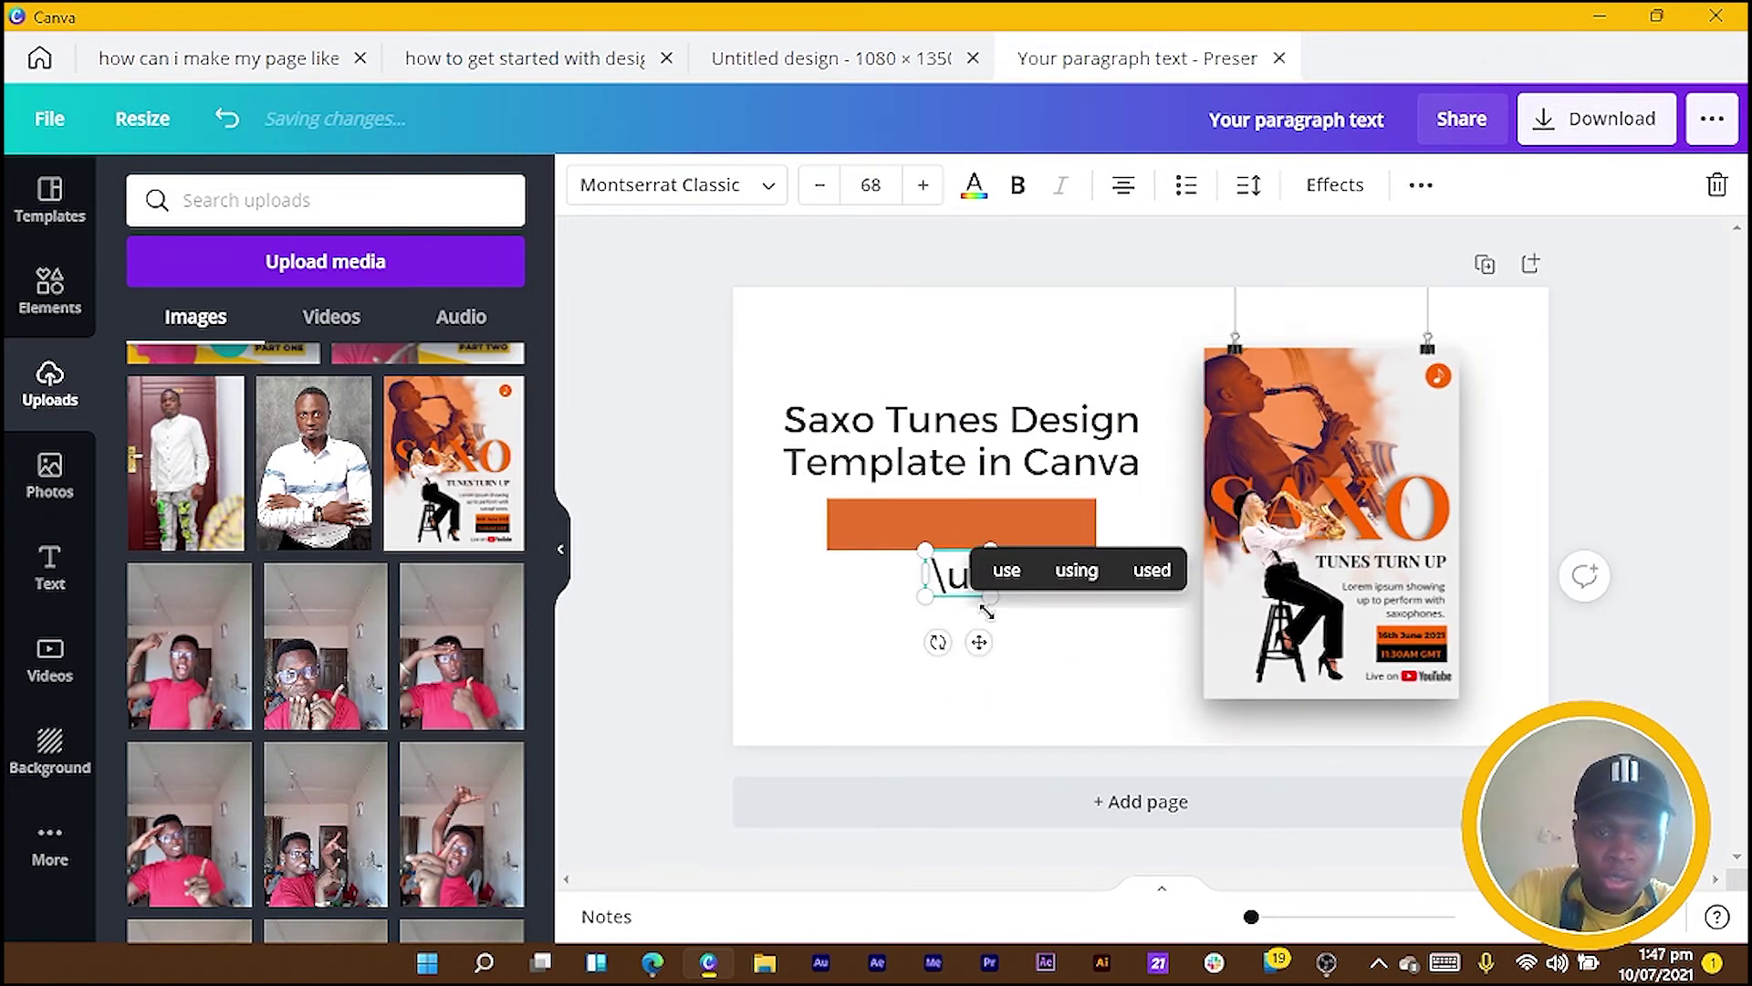
pyautogui.write('seUs')
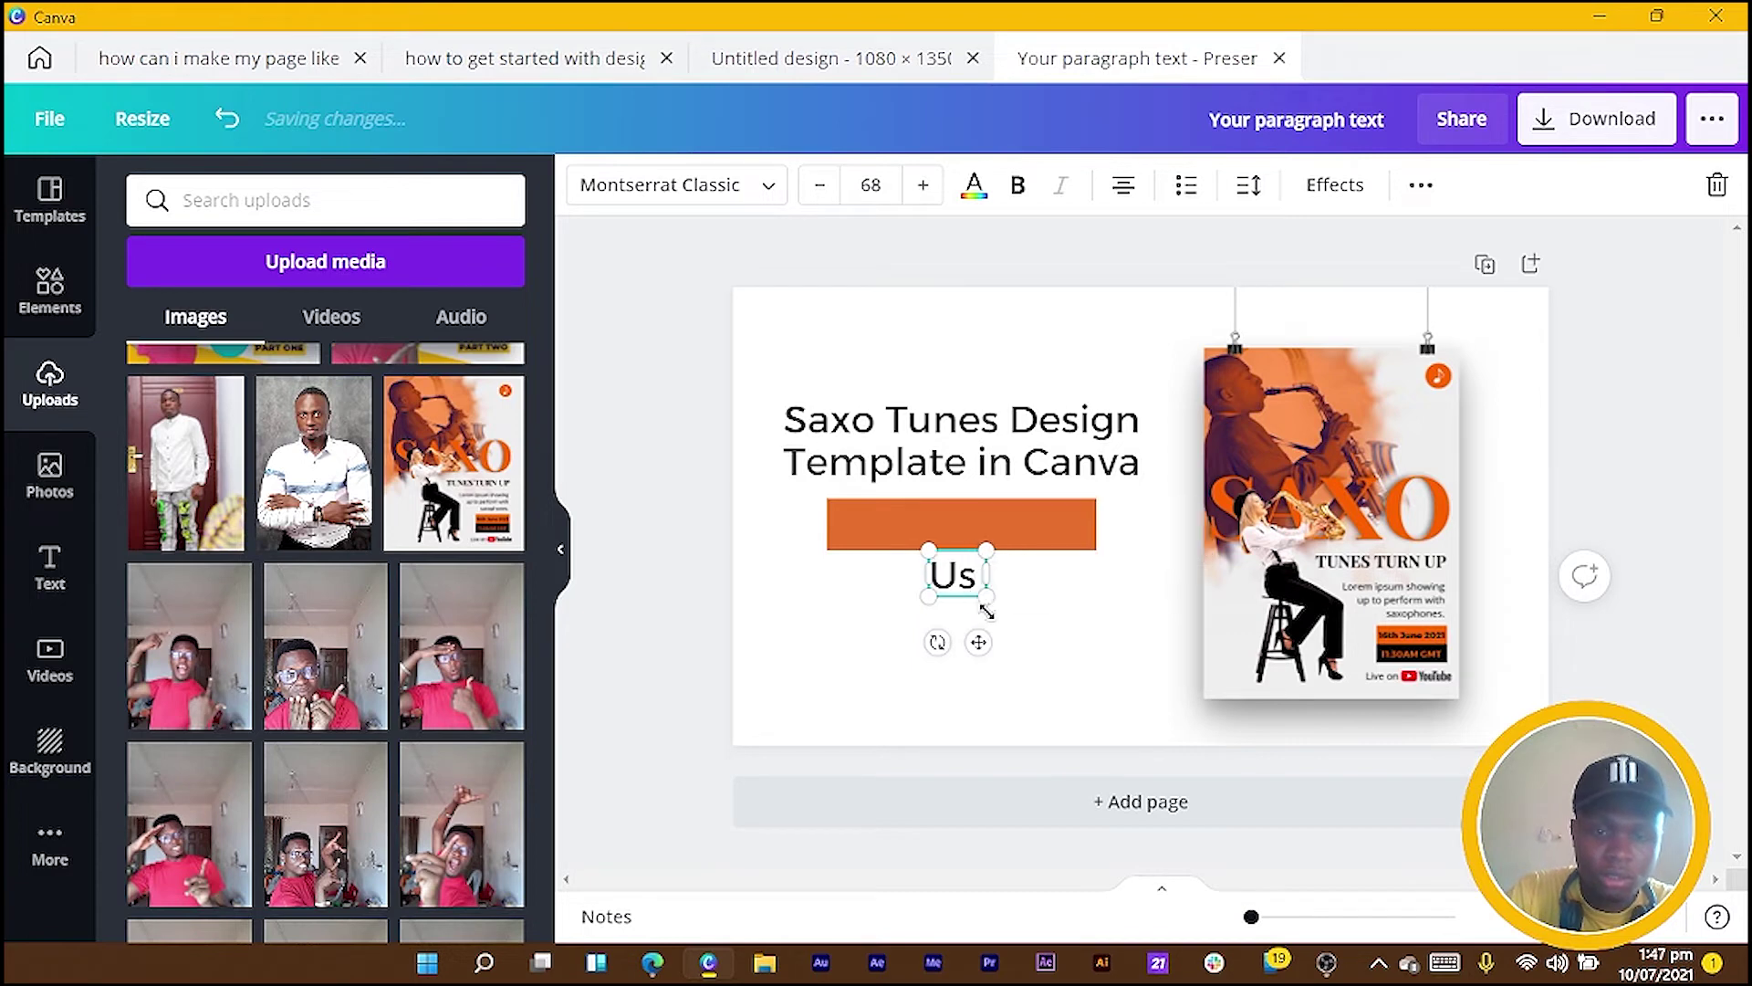
pyautogui.write('e this desig')
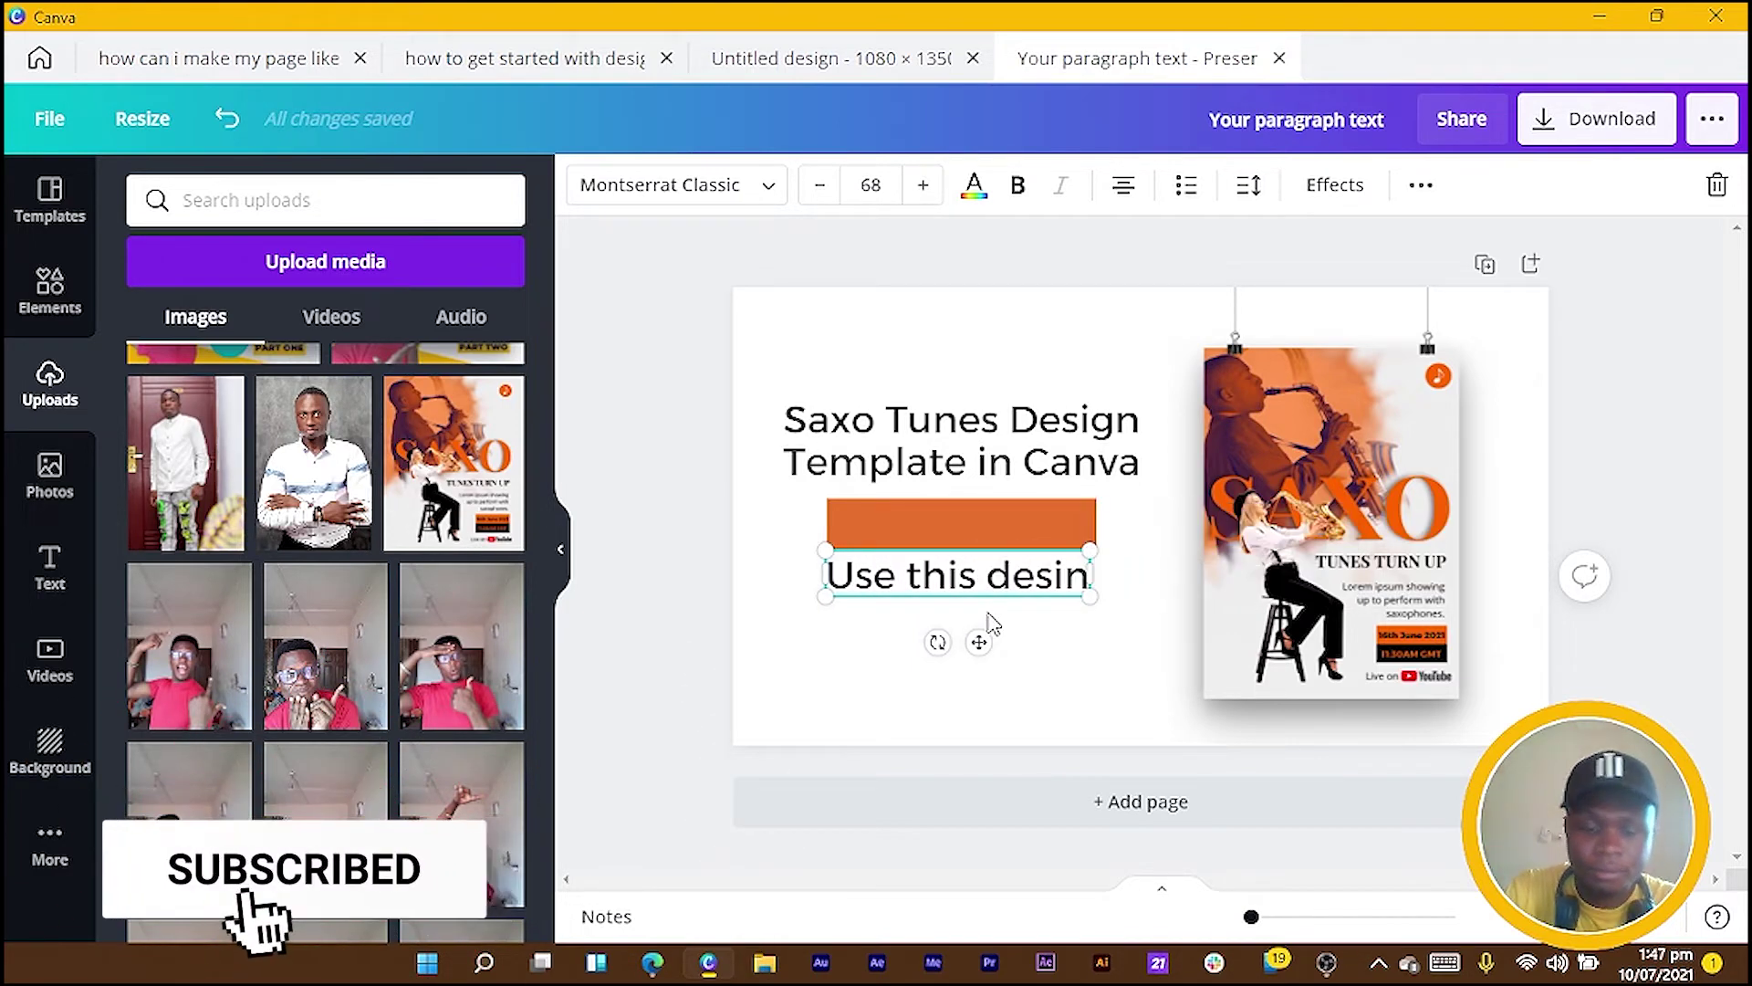
pyautogui.write('n')
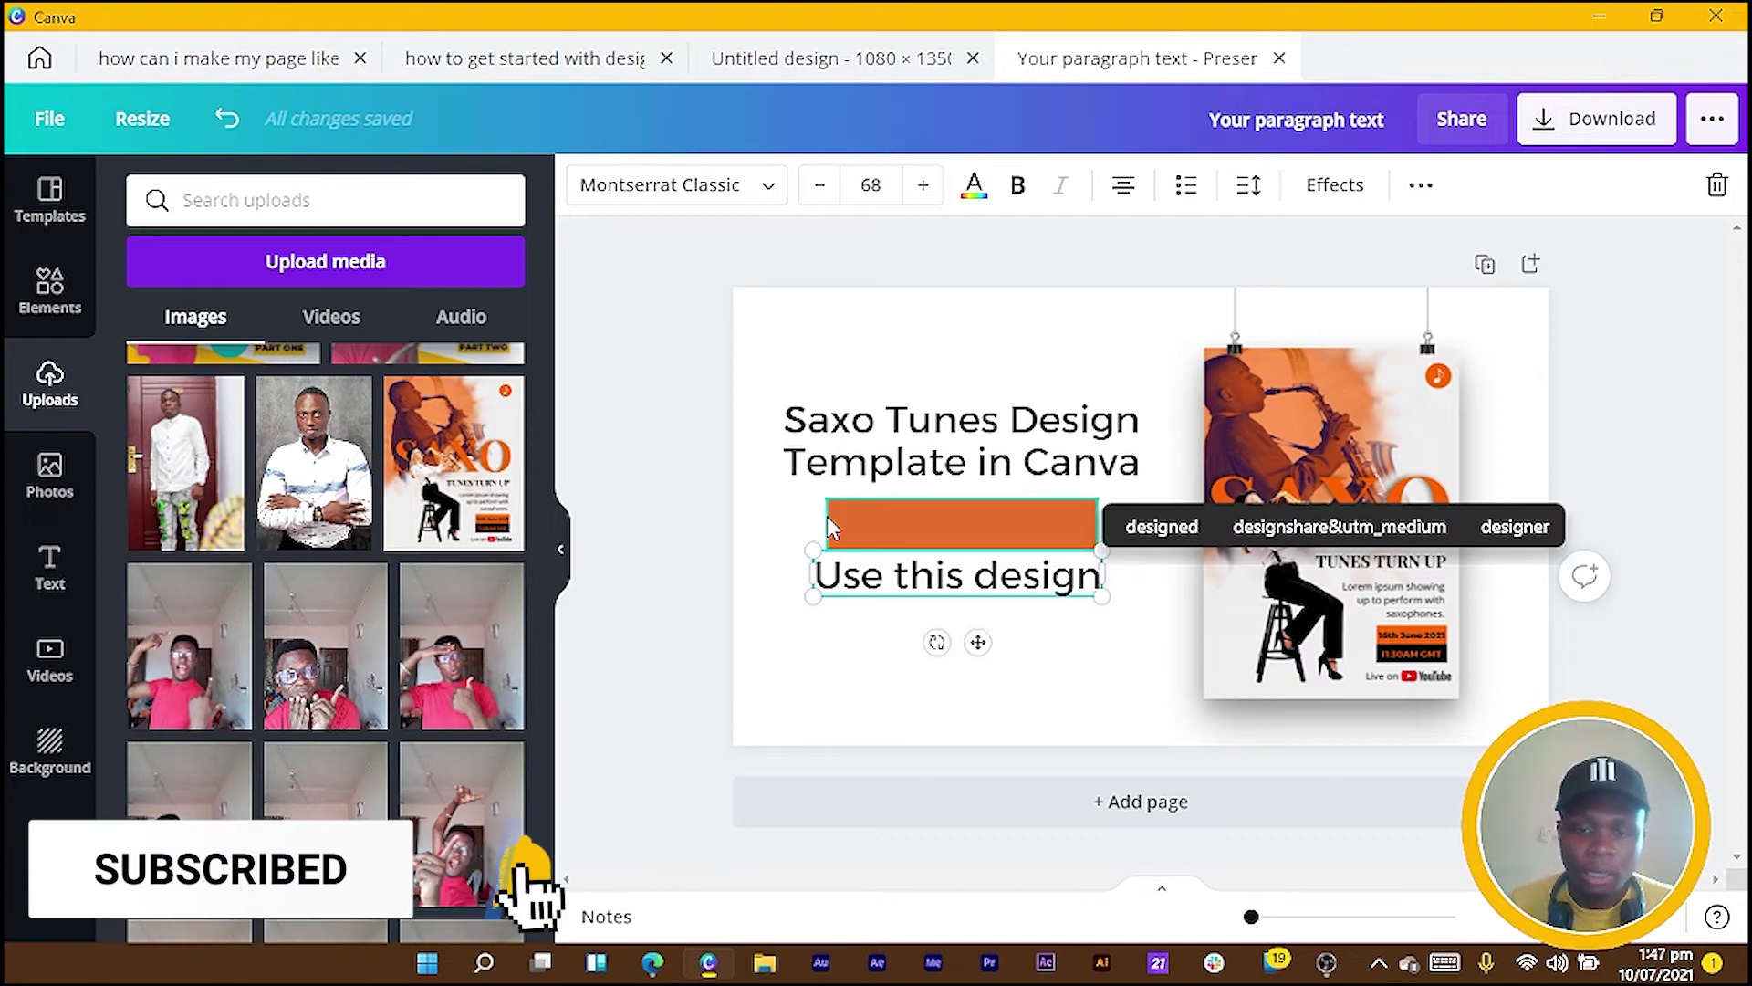
pyautogui.press('BackSpace')
pyautogui.press('BackSpace')
pyautogui.press('BackSpace')
pyautogui.press('BackSpace')
pyautogui.press('BackSpace')
pyautogui.press('BackSpace')
pyautogui.write('tem')
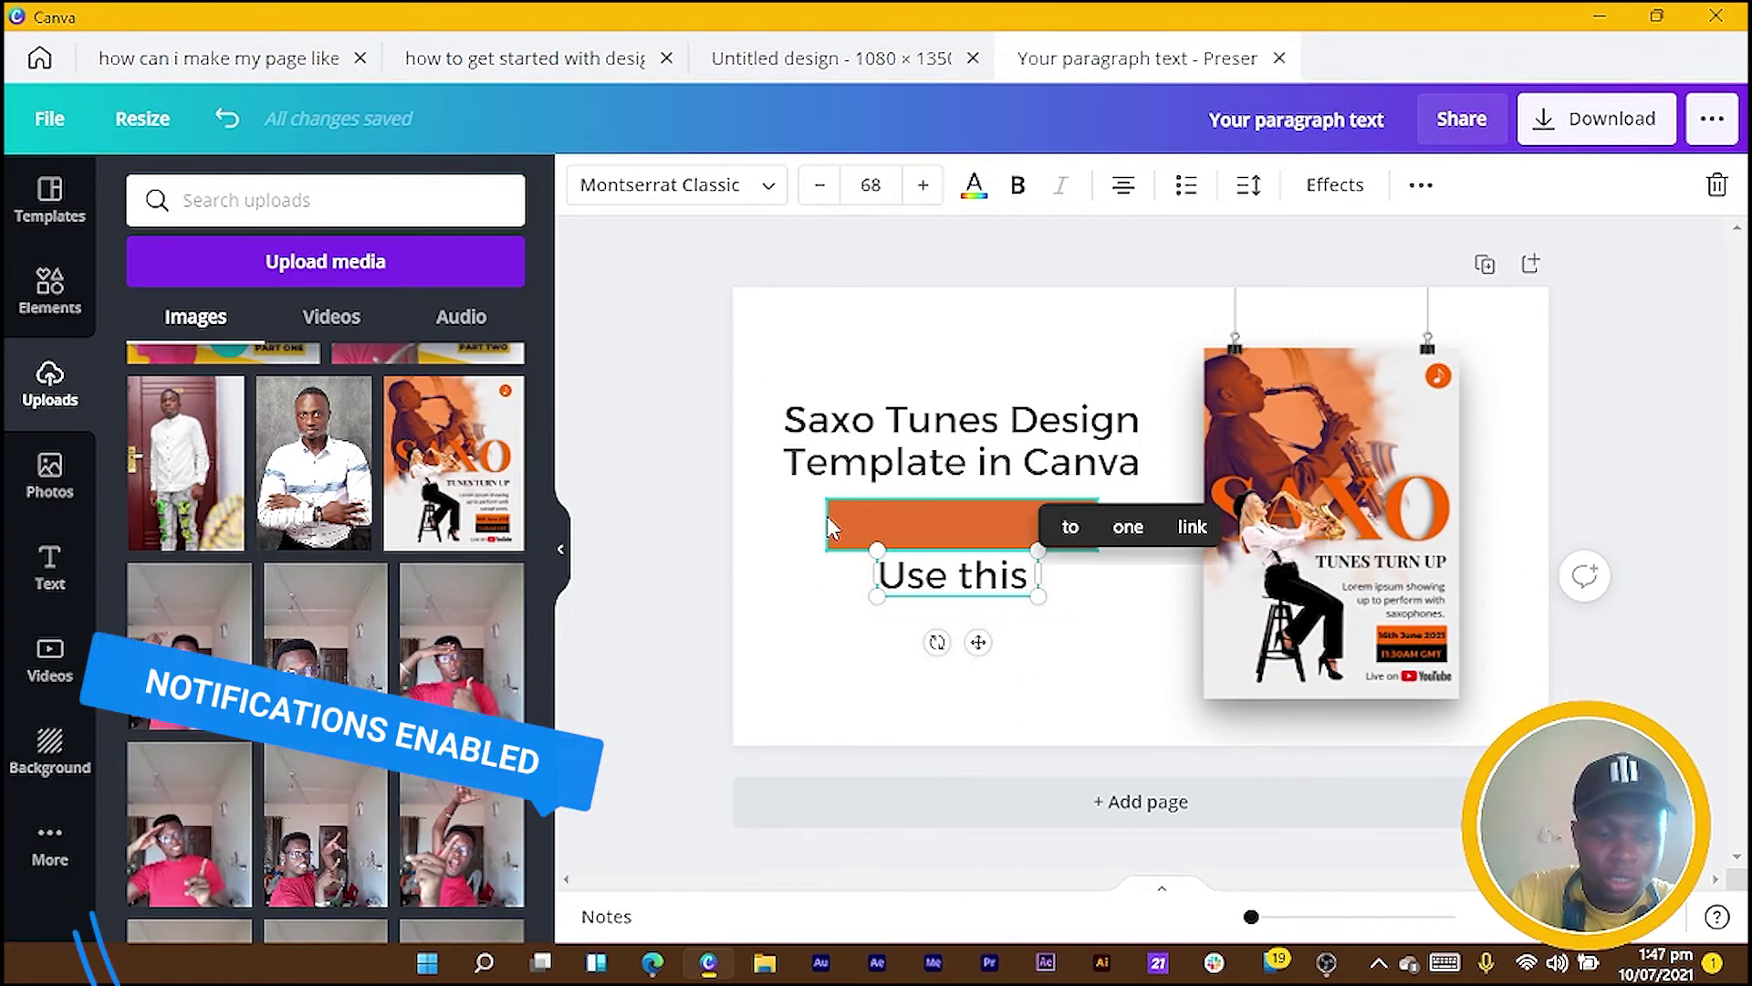
pyautogui.write('plate')
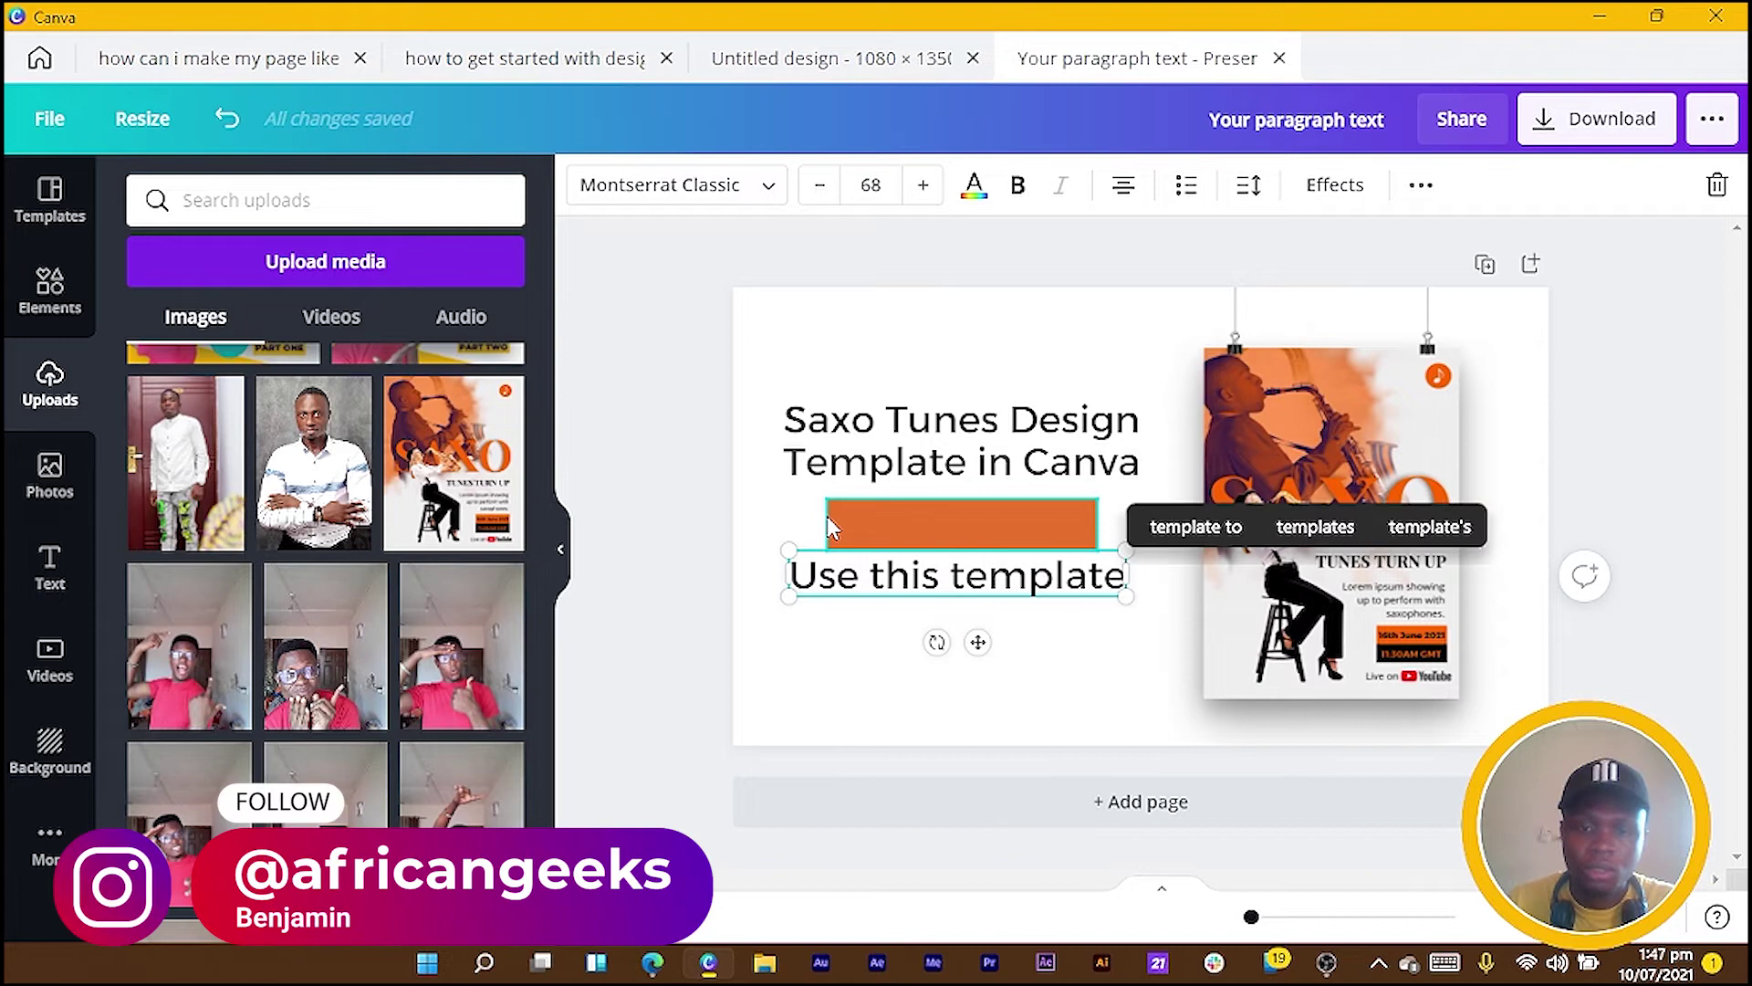
# Shrink the label onto the orange bar, shift title and button lower, and group label with bar
pyautogui.moveTo(791, 552); pyautogui.dragTo(891, 566)
pyautogui.moveTo(1024, 637); pyautogui.dragTo(982, 579)
pyautogui.click(803, 663)
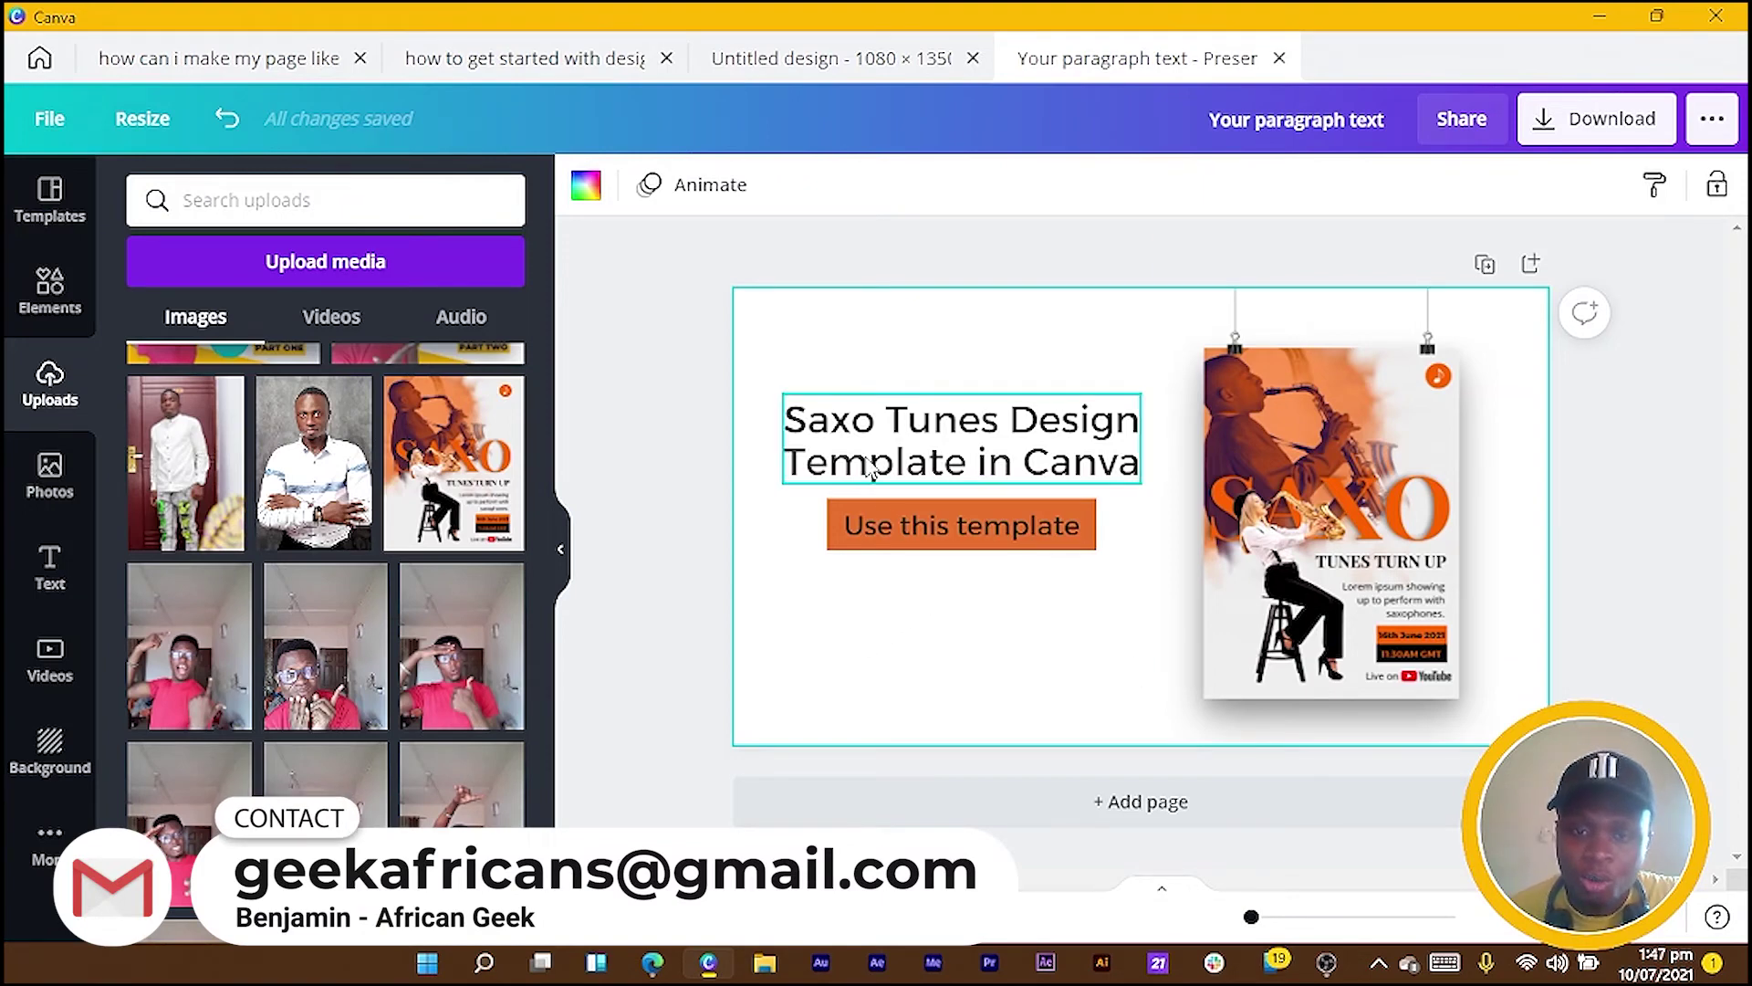
pyautogui.moveTo(899, 717); pyautogui.dragTo(962, 464)
pyautogui.click(1040, 697)
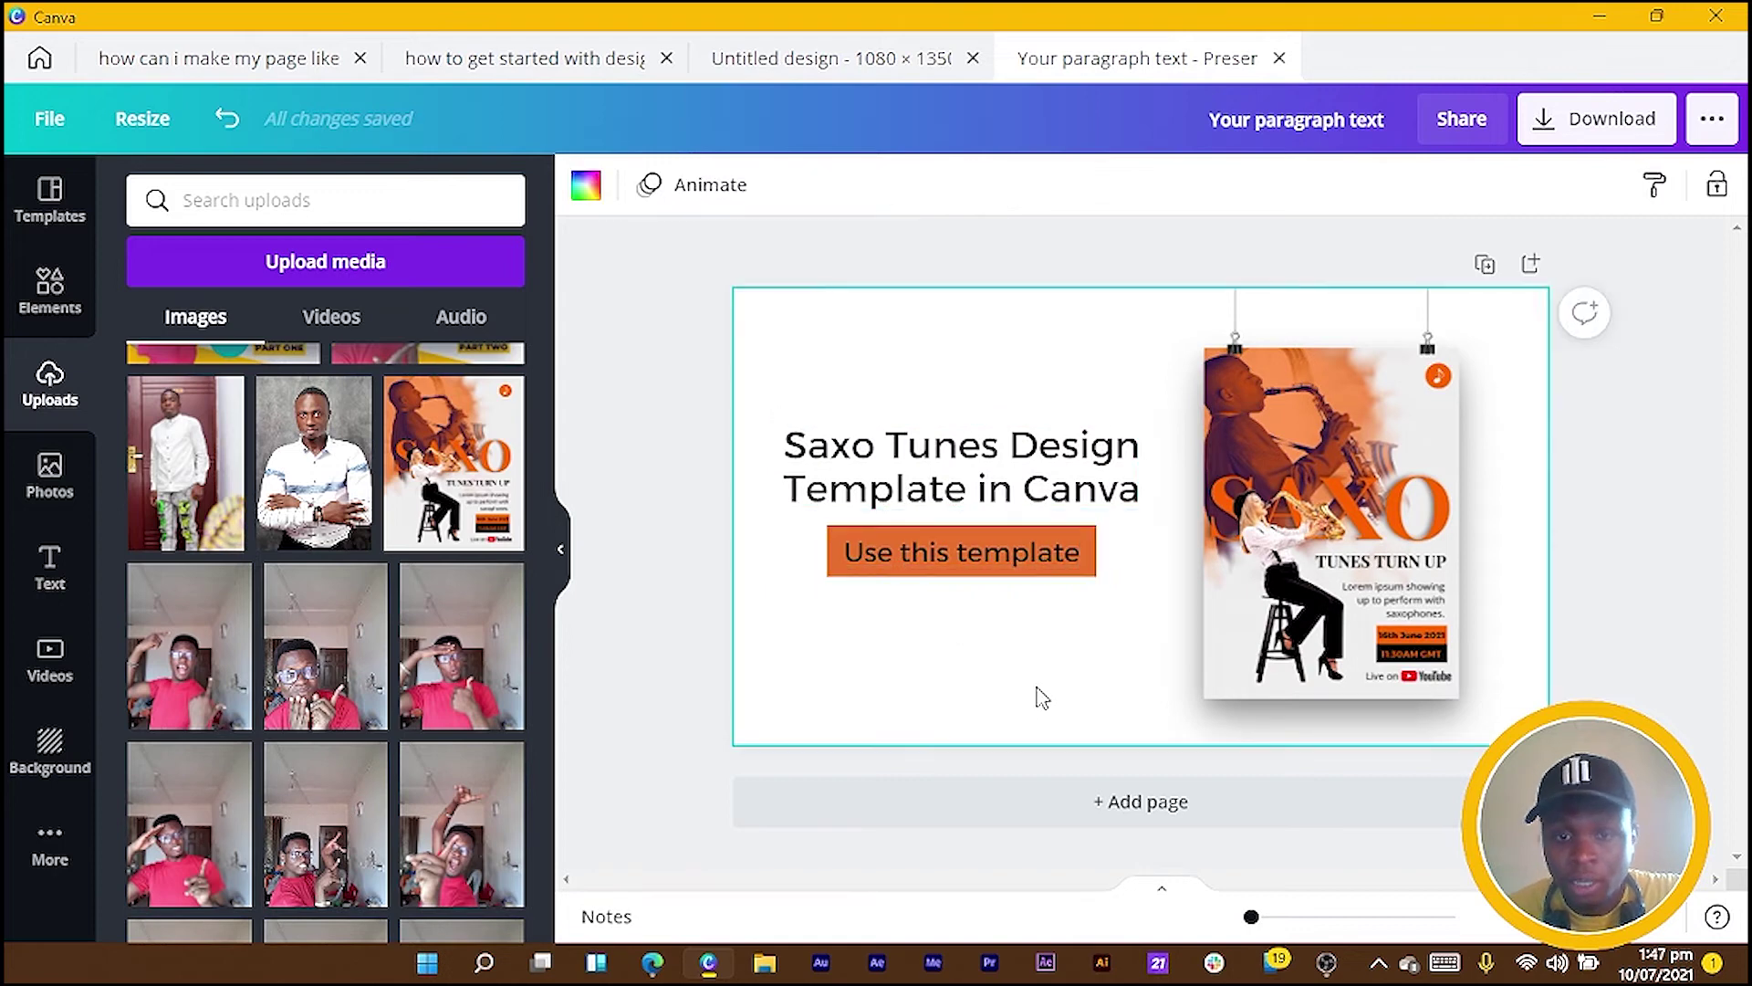
pyautogui.moveTo(1013, 664); pyautogui.dragTo(903, 549)
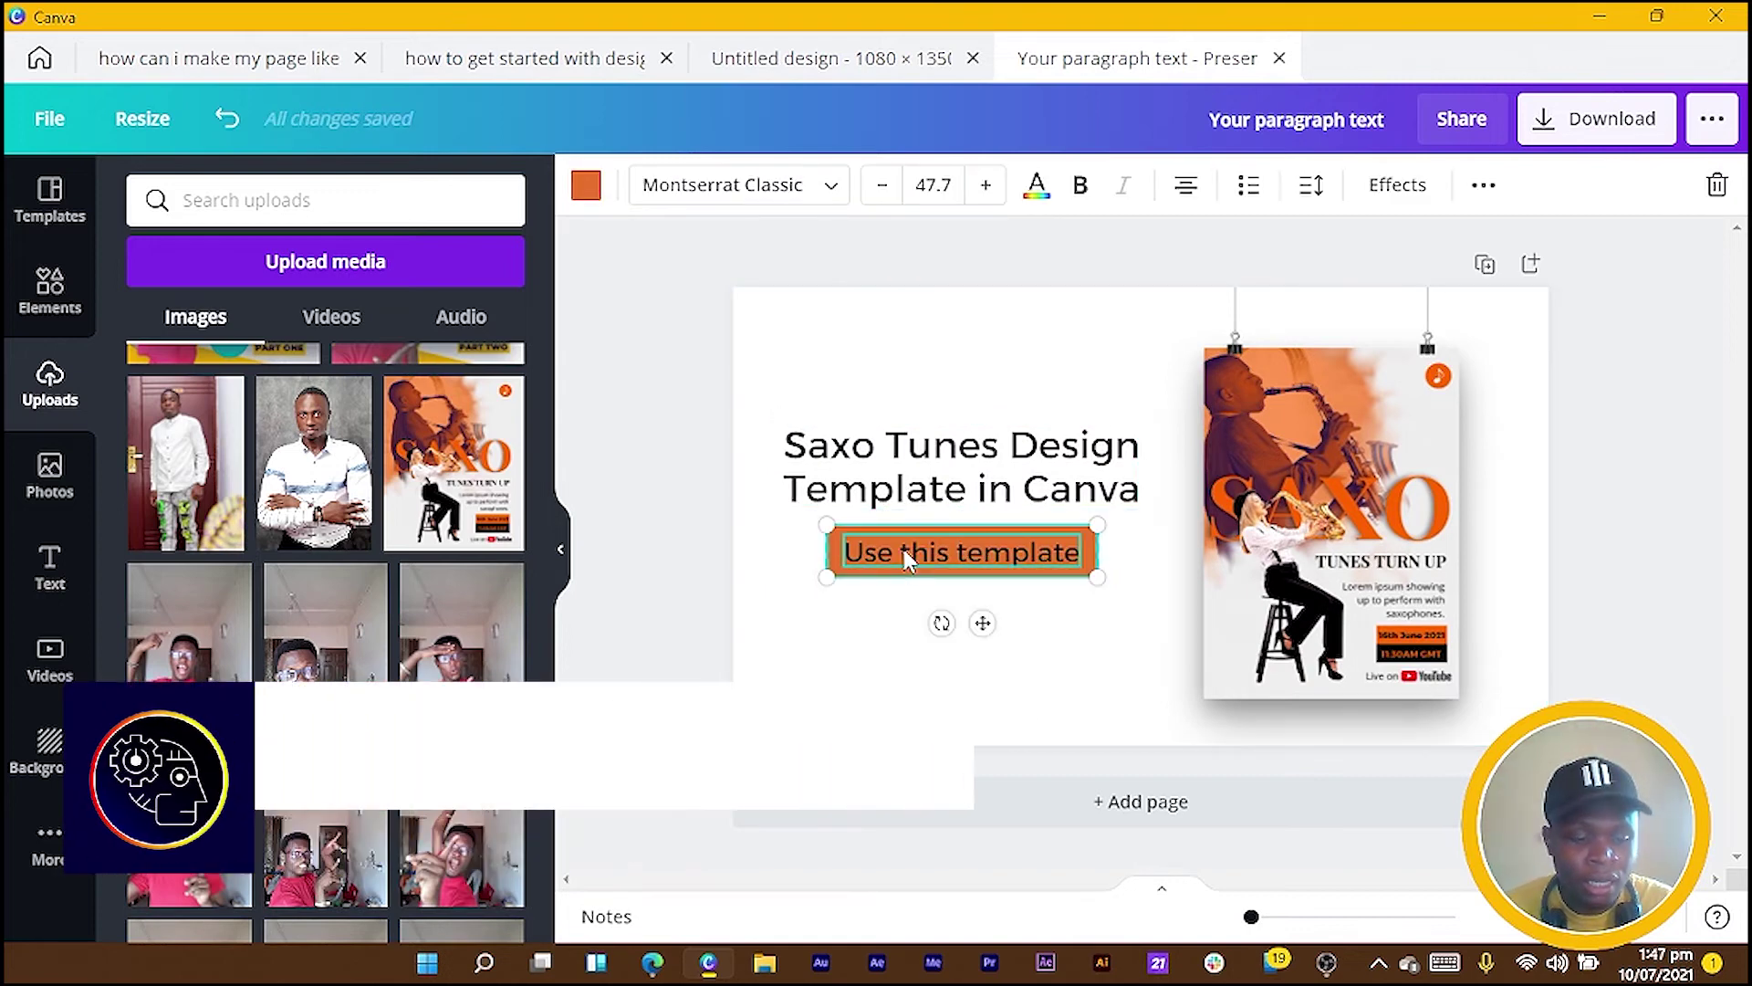
pyautogui.click(904, 549)
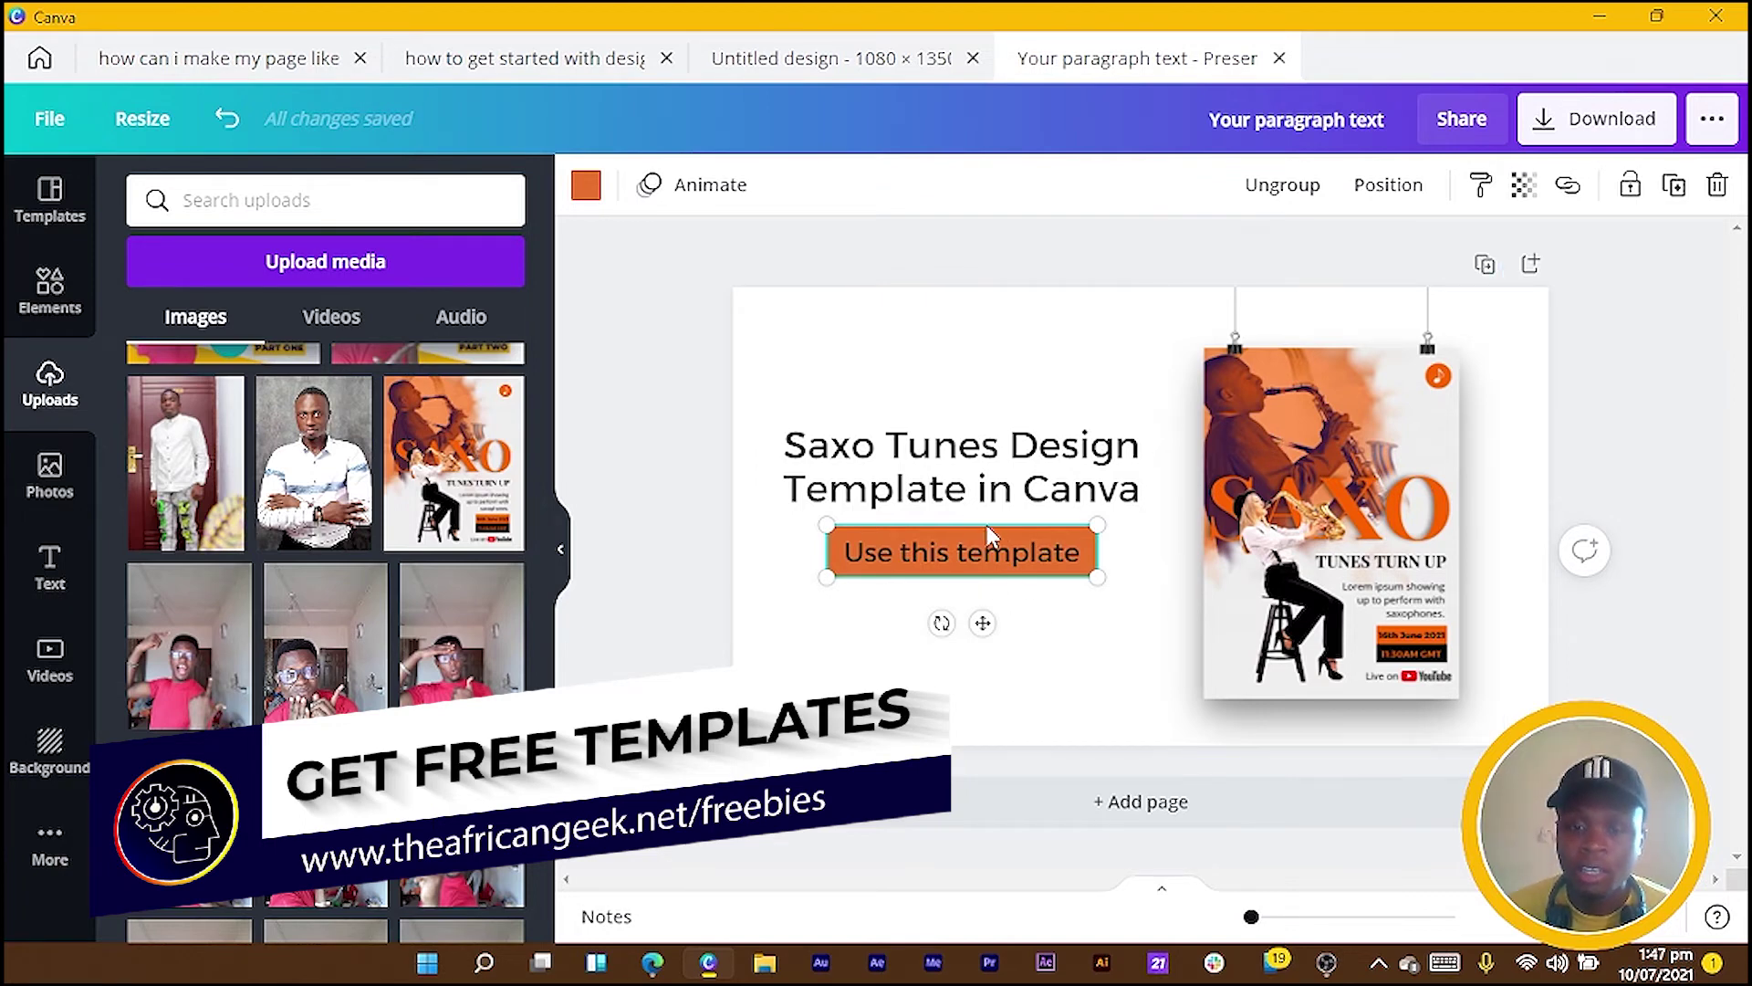
# Go to the Canva home page and scroll through All your designs to the Saxophone design
pyautogui.click(40, 58)
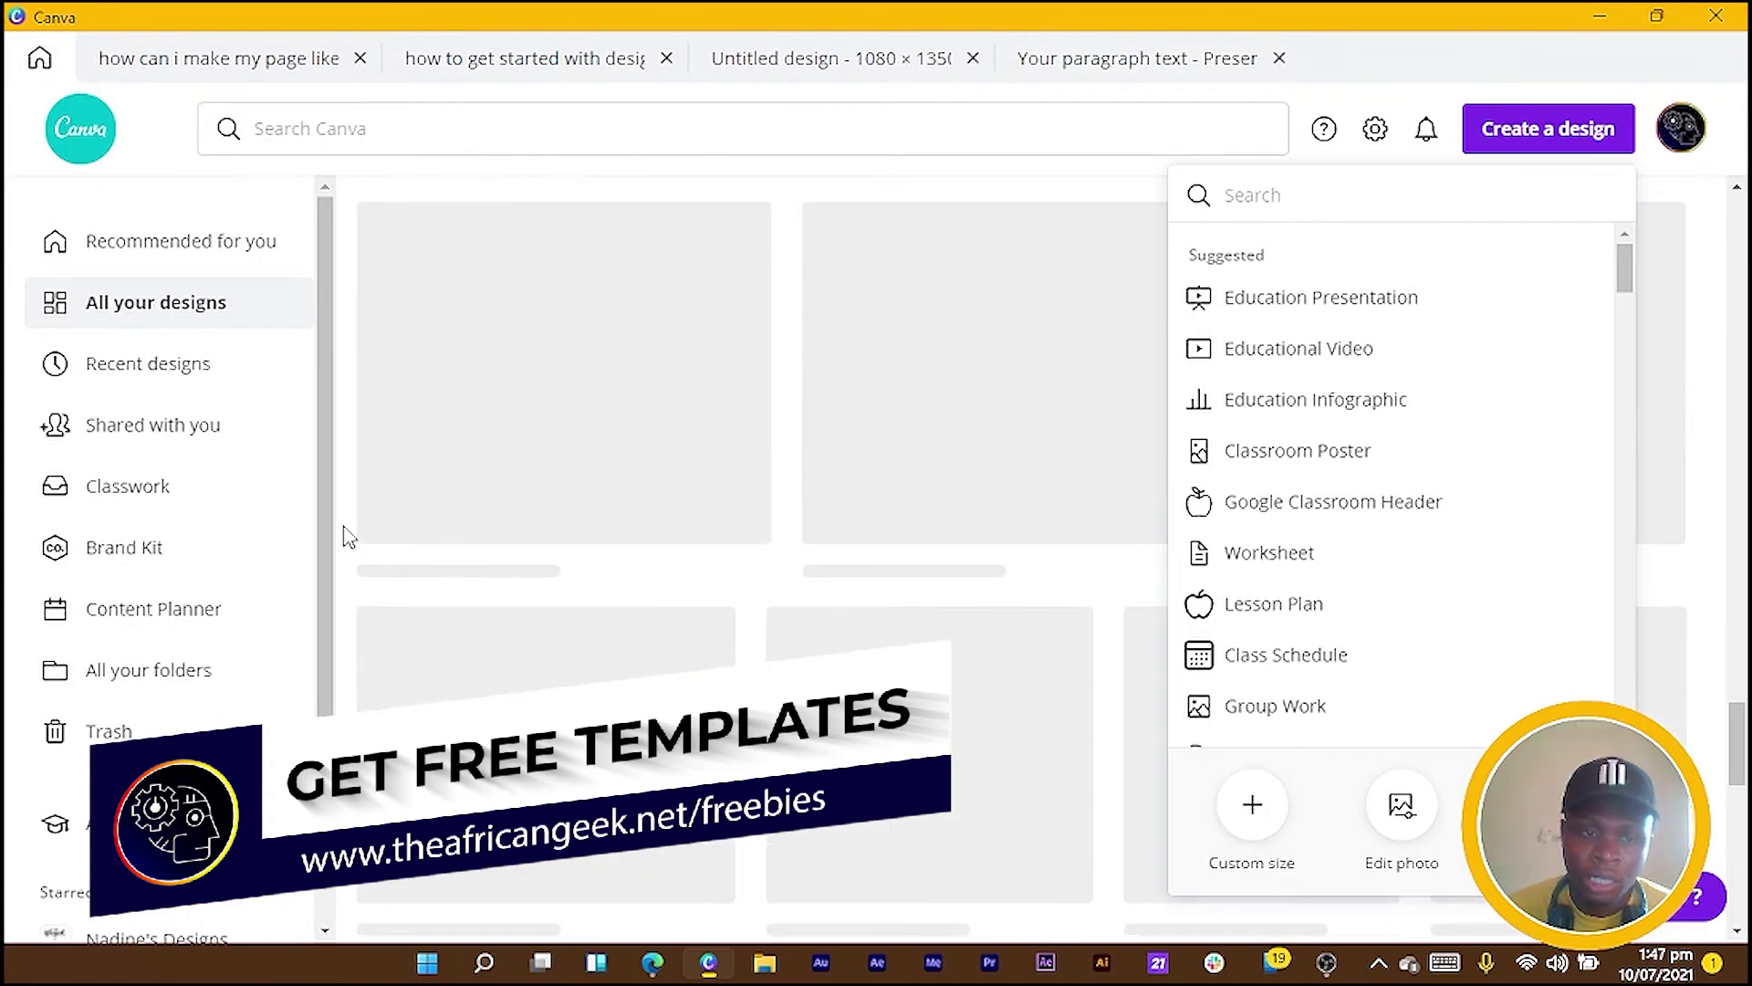
pyautogui.scroll(-10, 1259, 387)
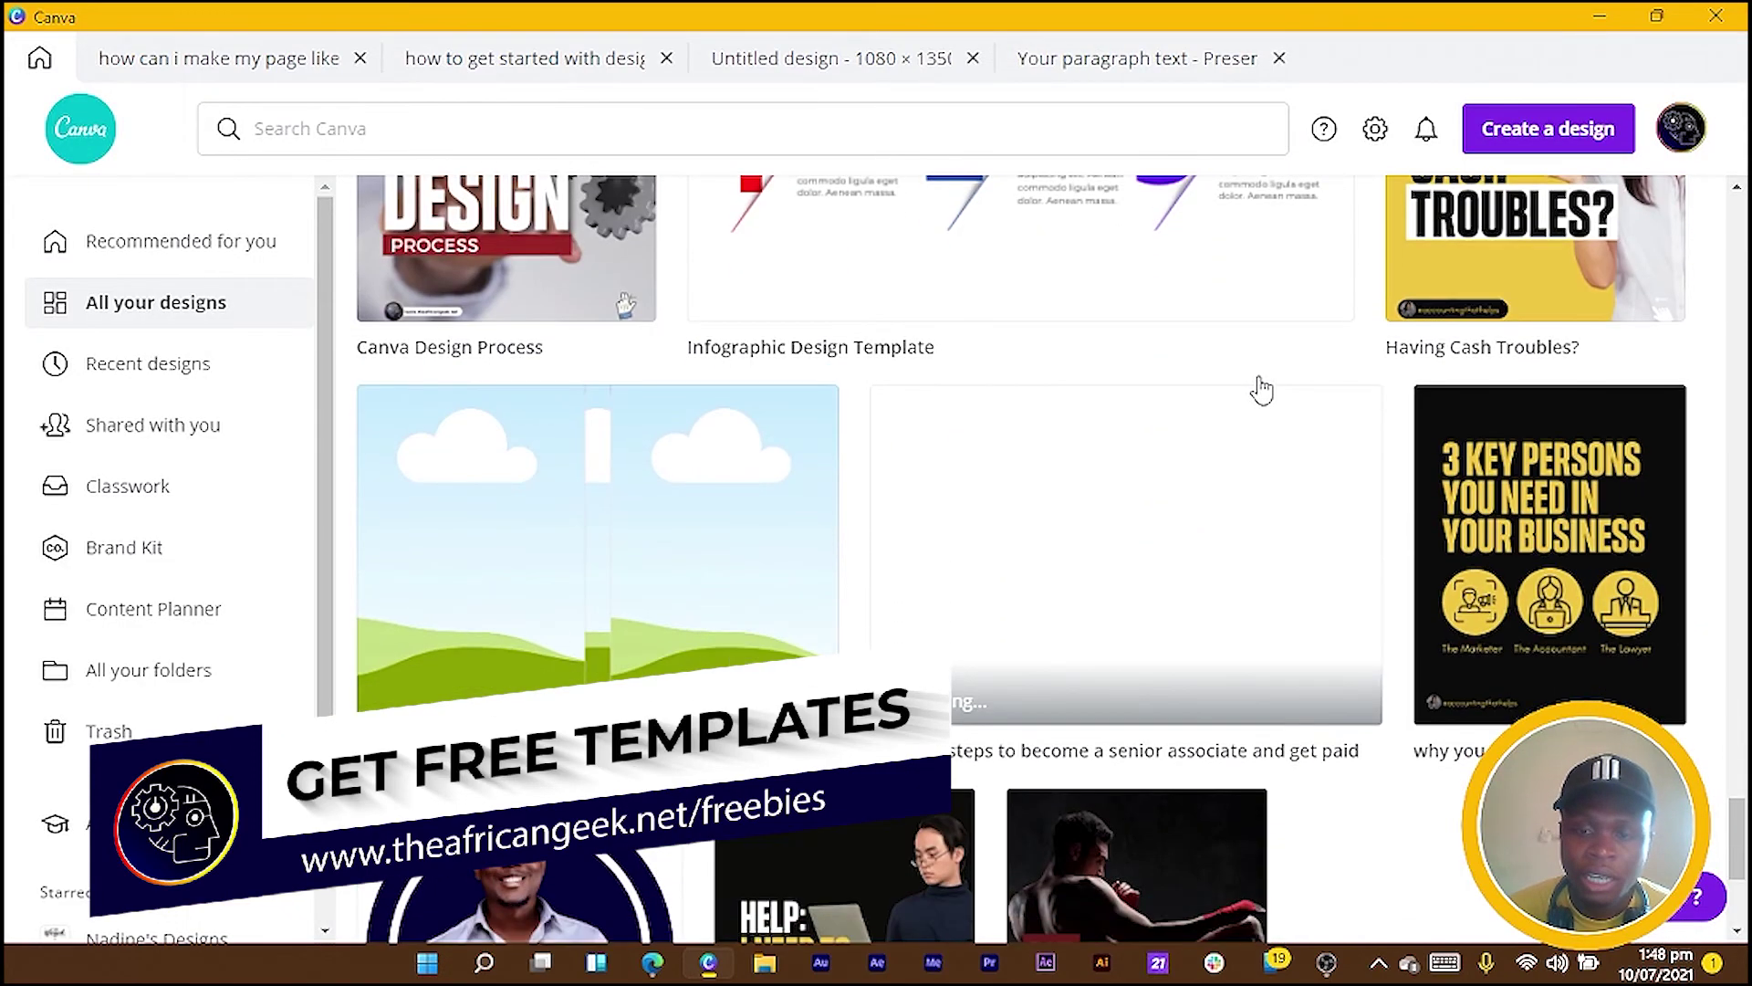
pyautogui.scroll(-4, 1399, 410)
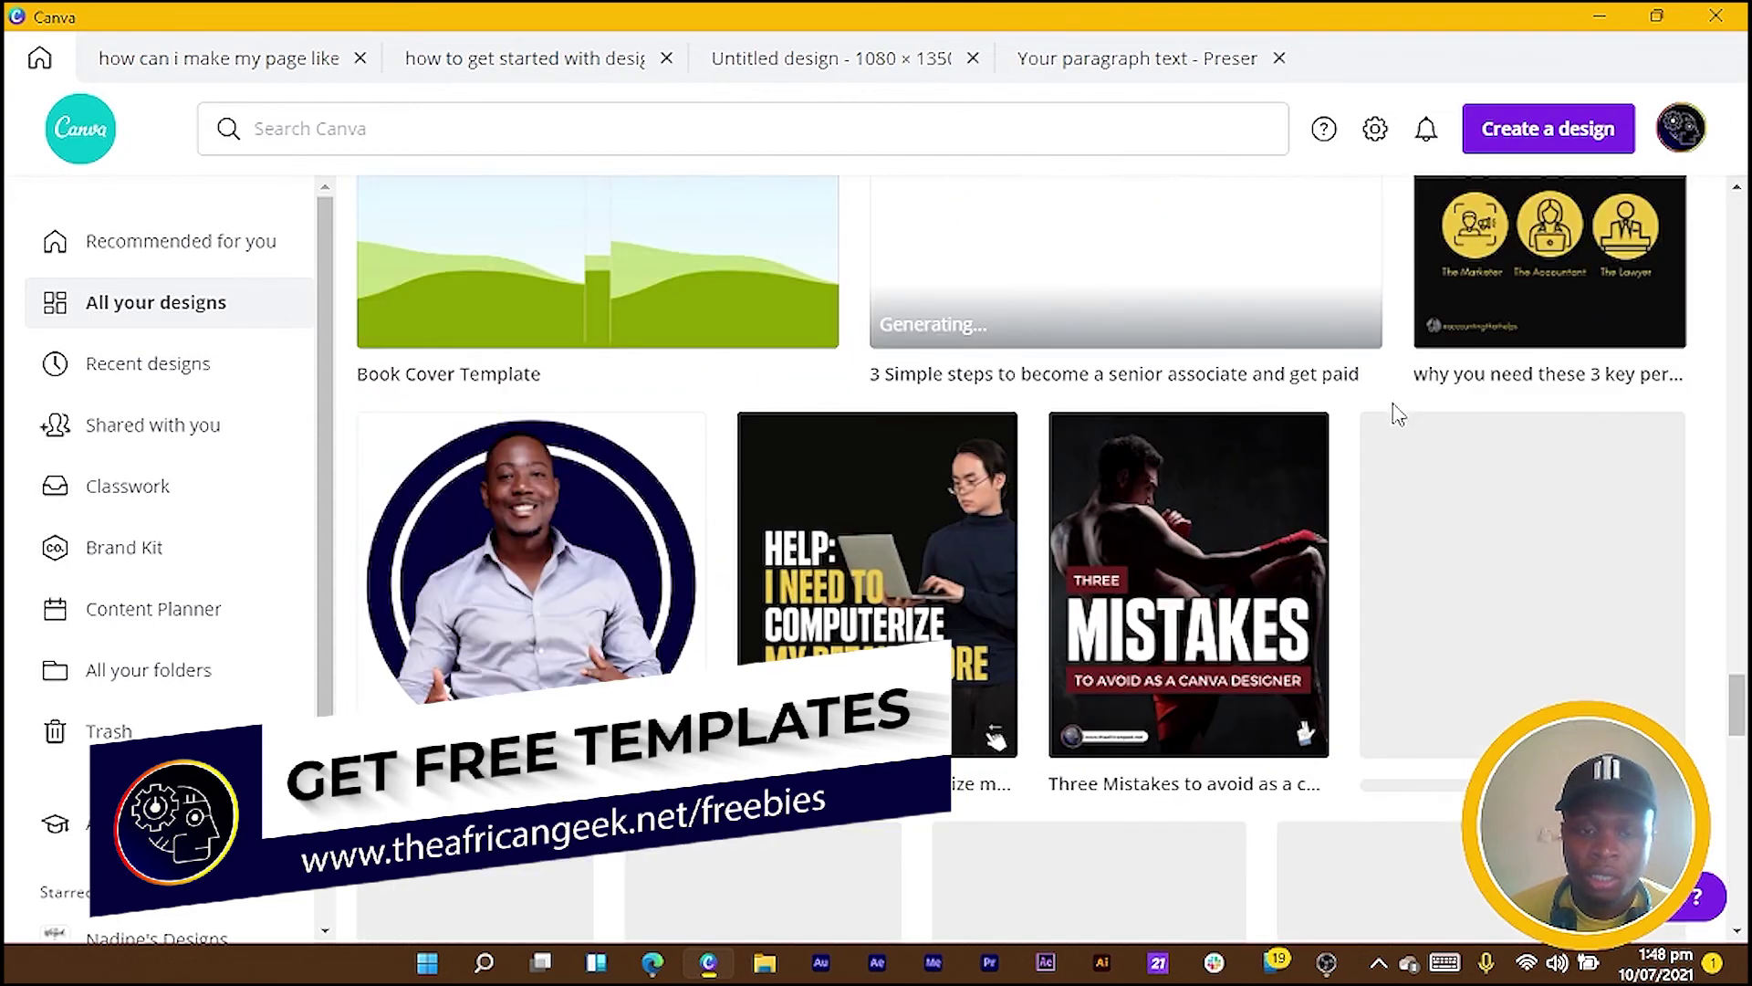
pyautogui.scroll(-15, 1396, 418)
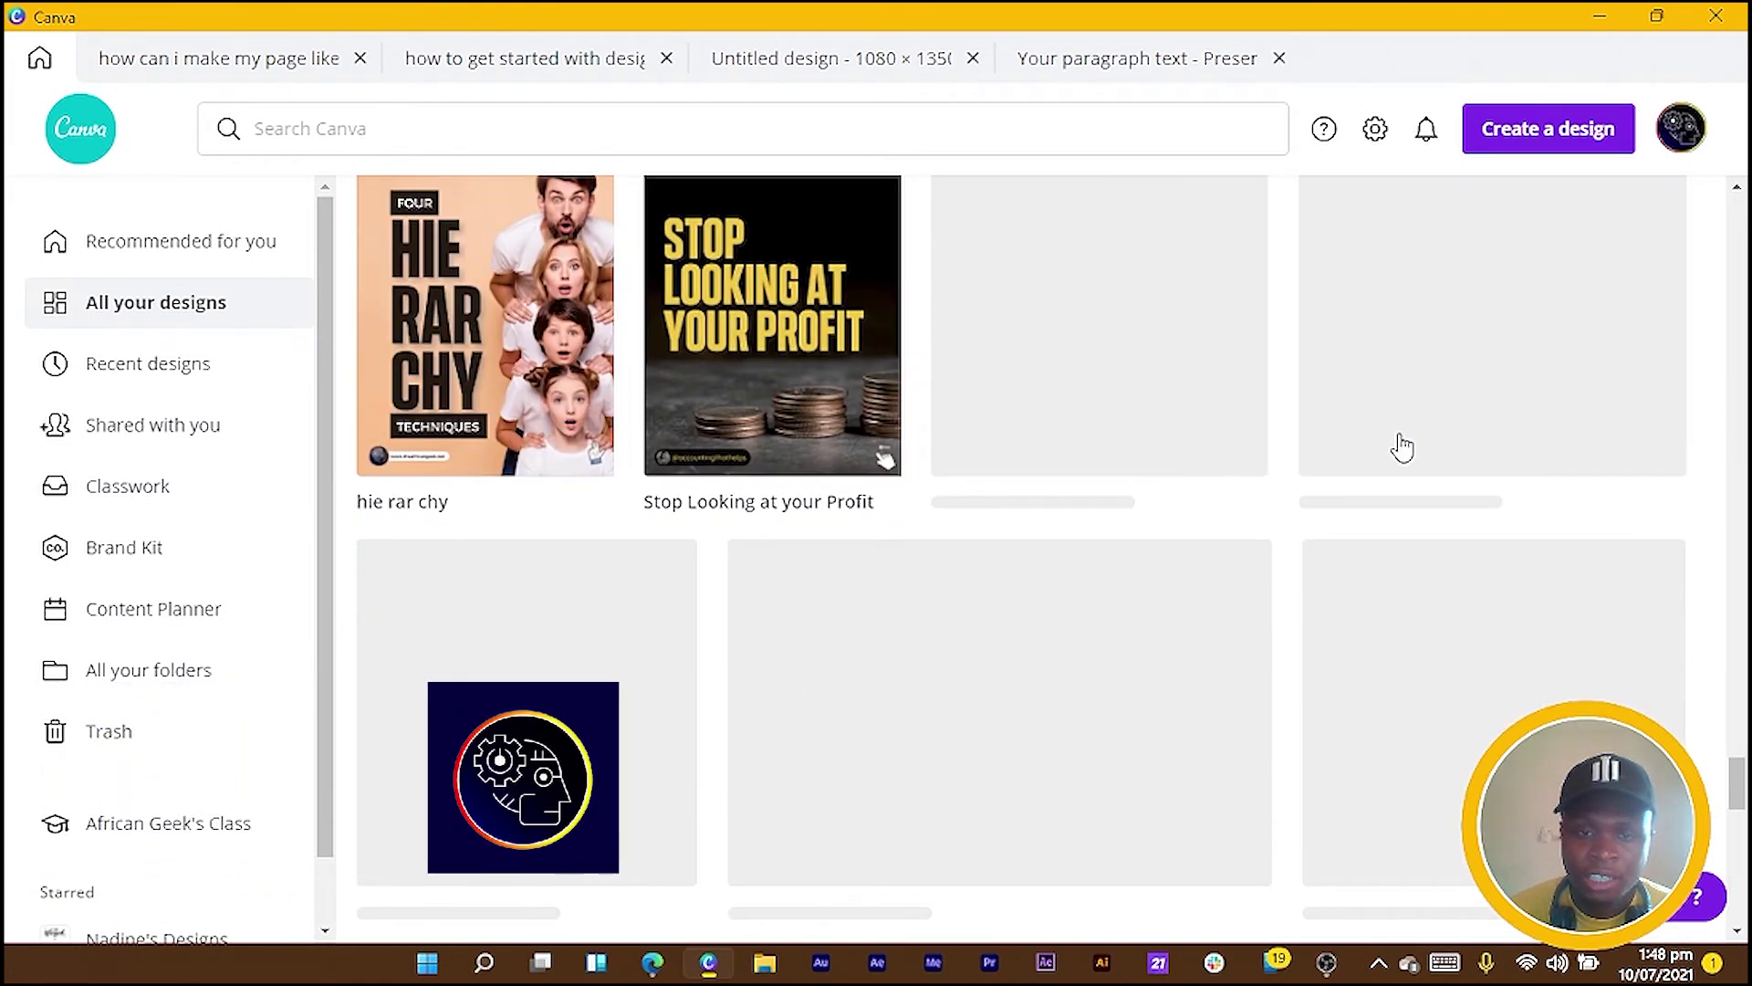
pyautogui.scroll(-5, 1402, 447)
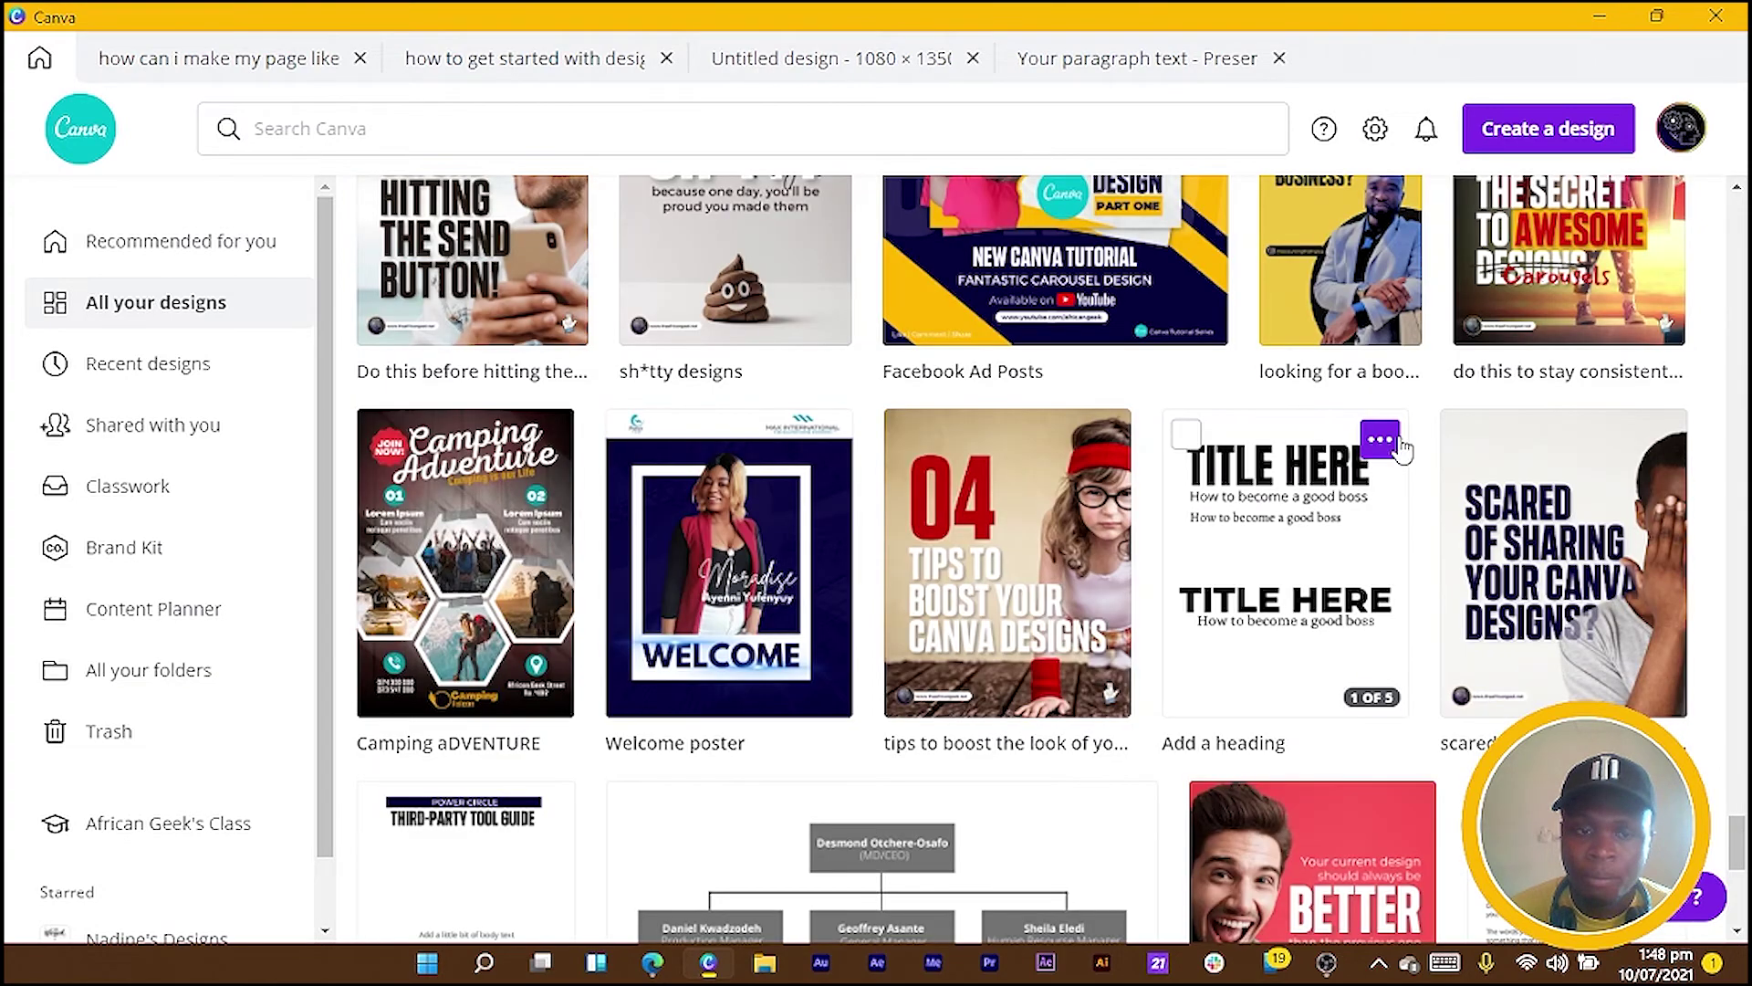
pyautogui.scroll(-15, 1402, 447)
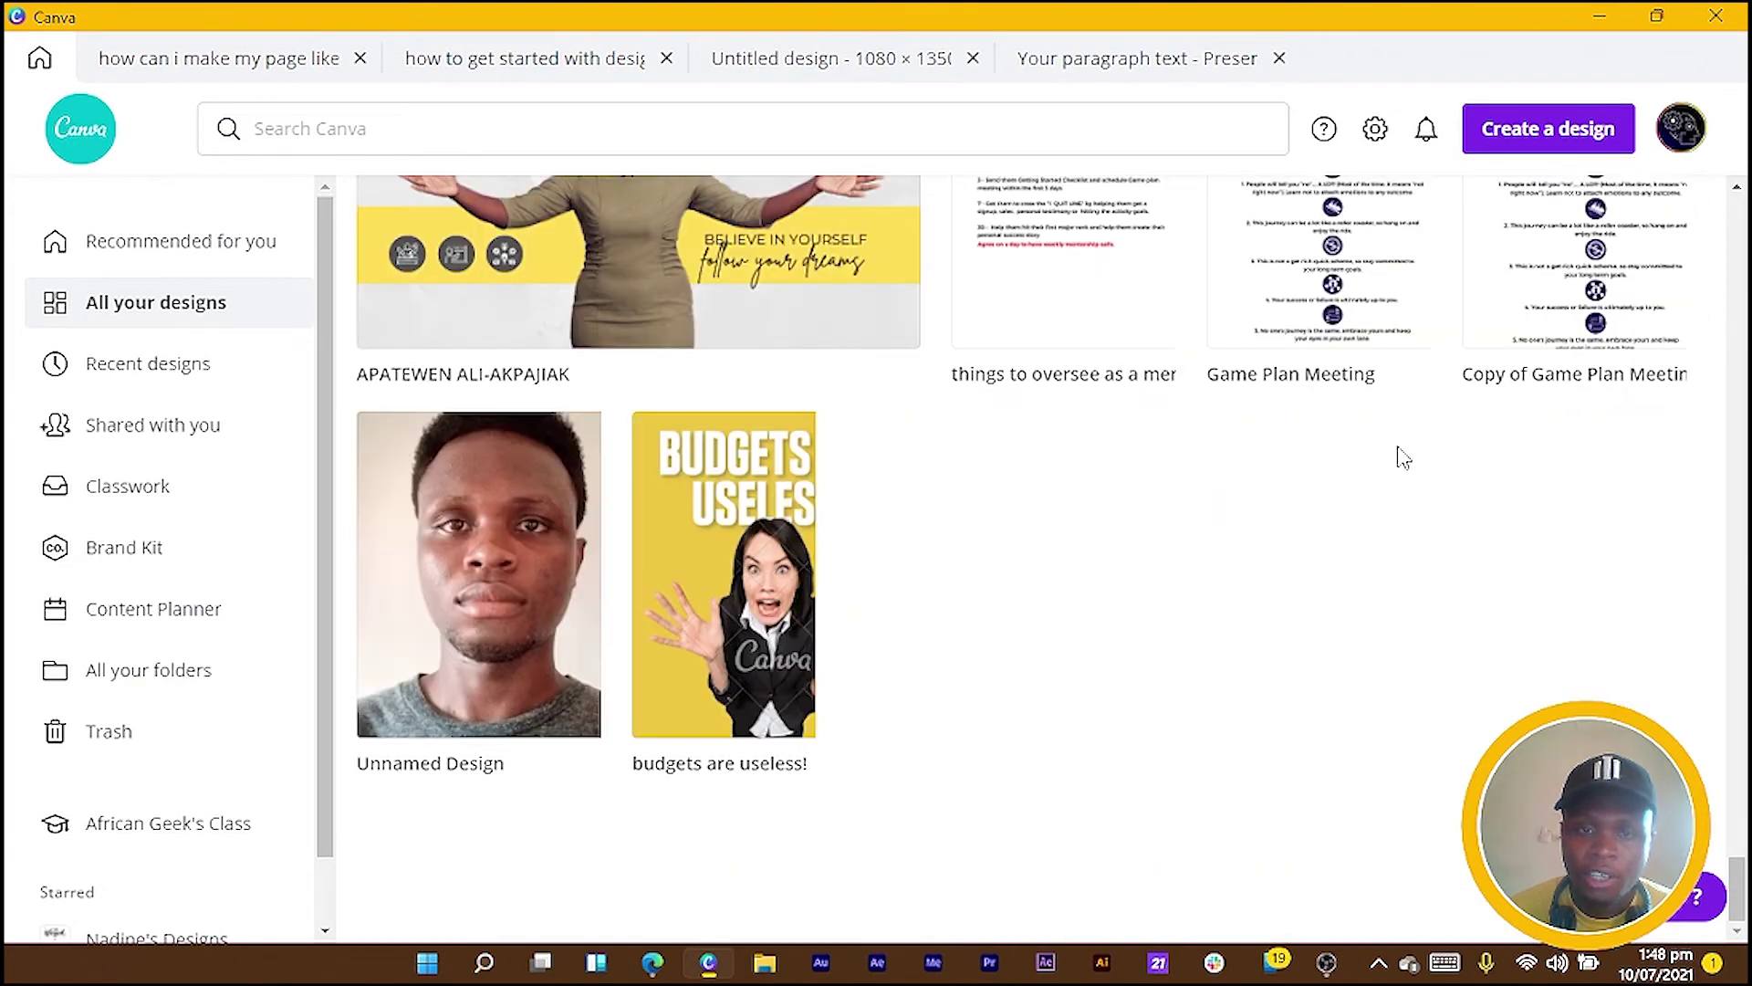
pyautogui.scroll(-10, 1396, 466)
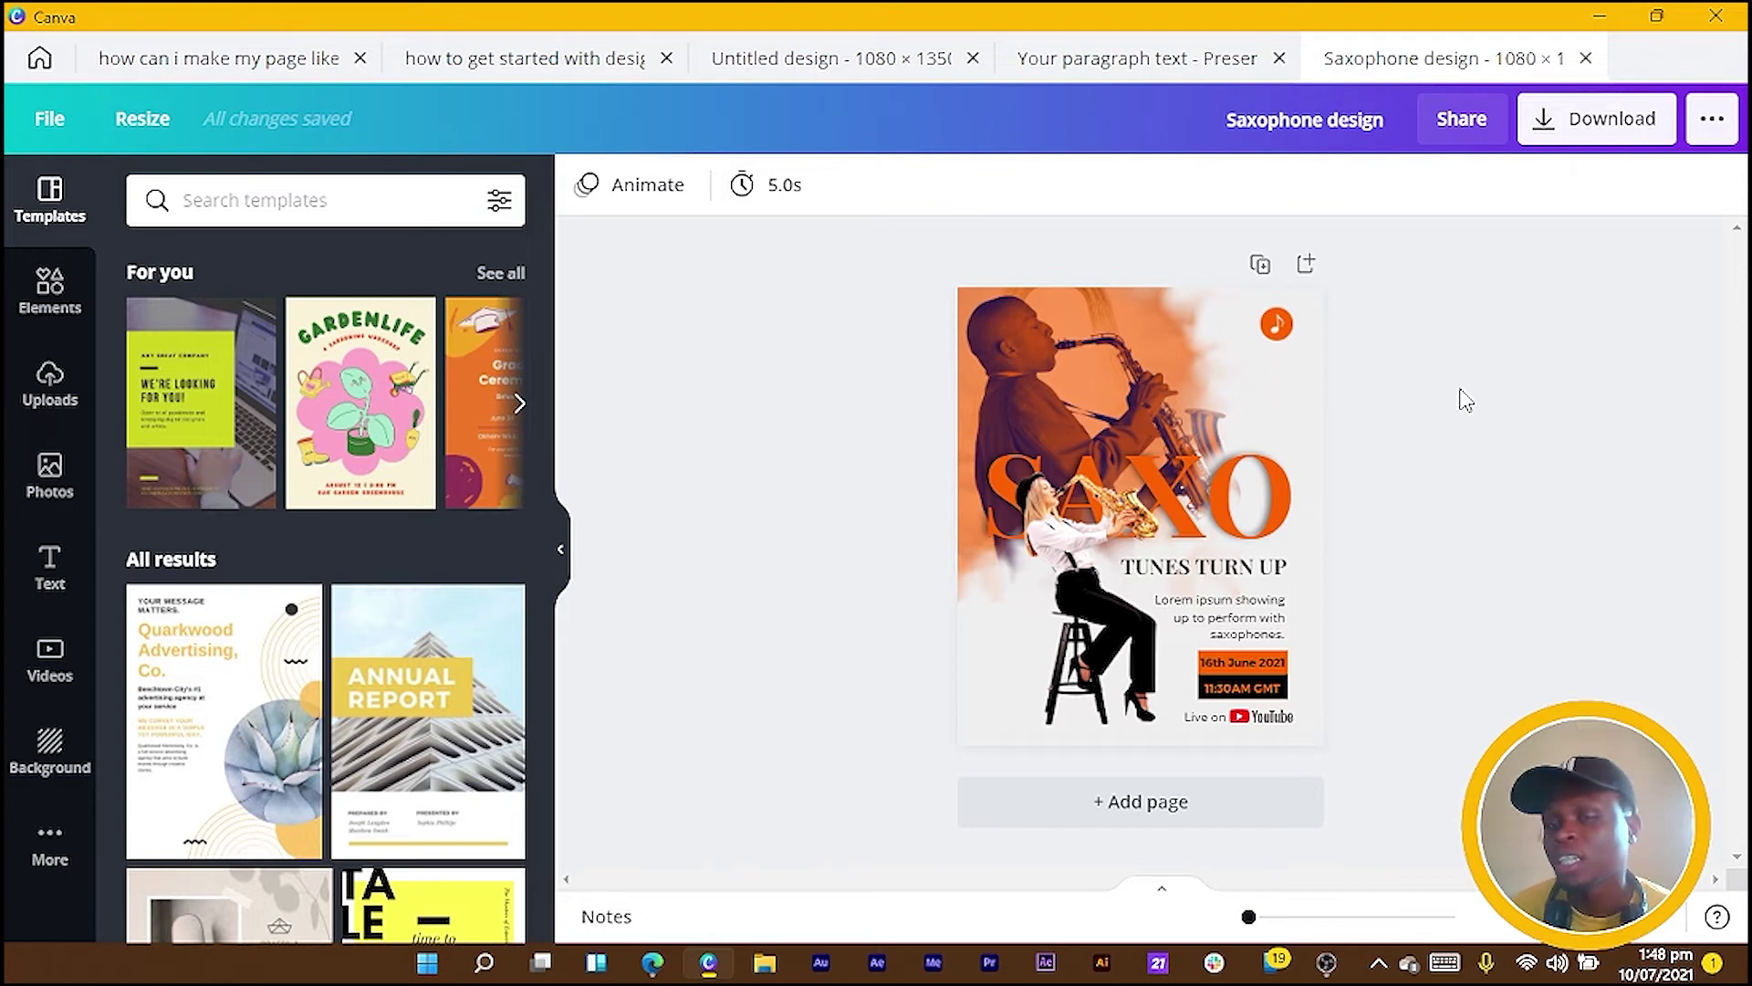
# Copy a 'Share a link to use as template' link for the Saxophone design, then return to the mockup
pyautogui.click(1465, 135)
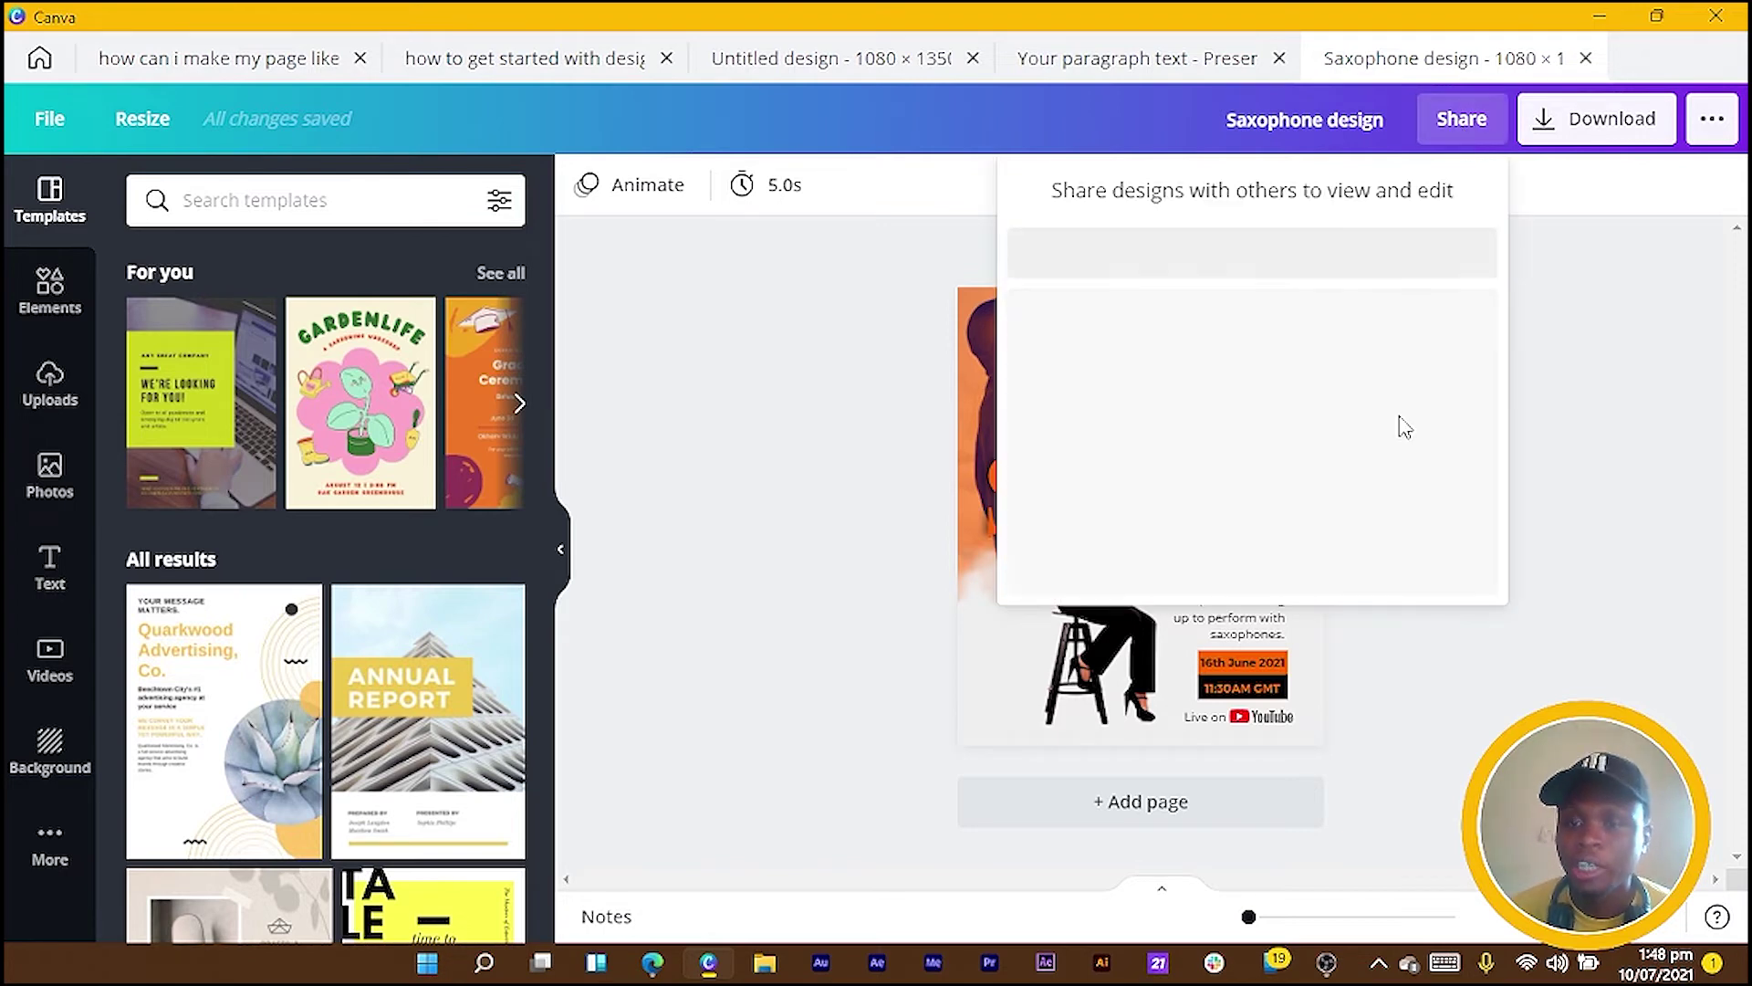
pyautogui.click(1296, 487)
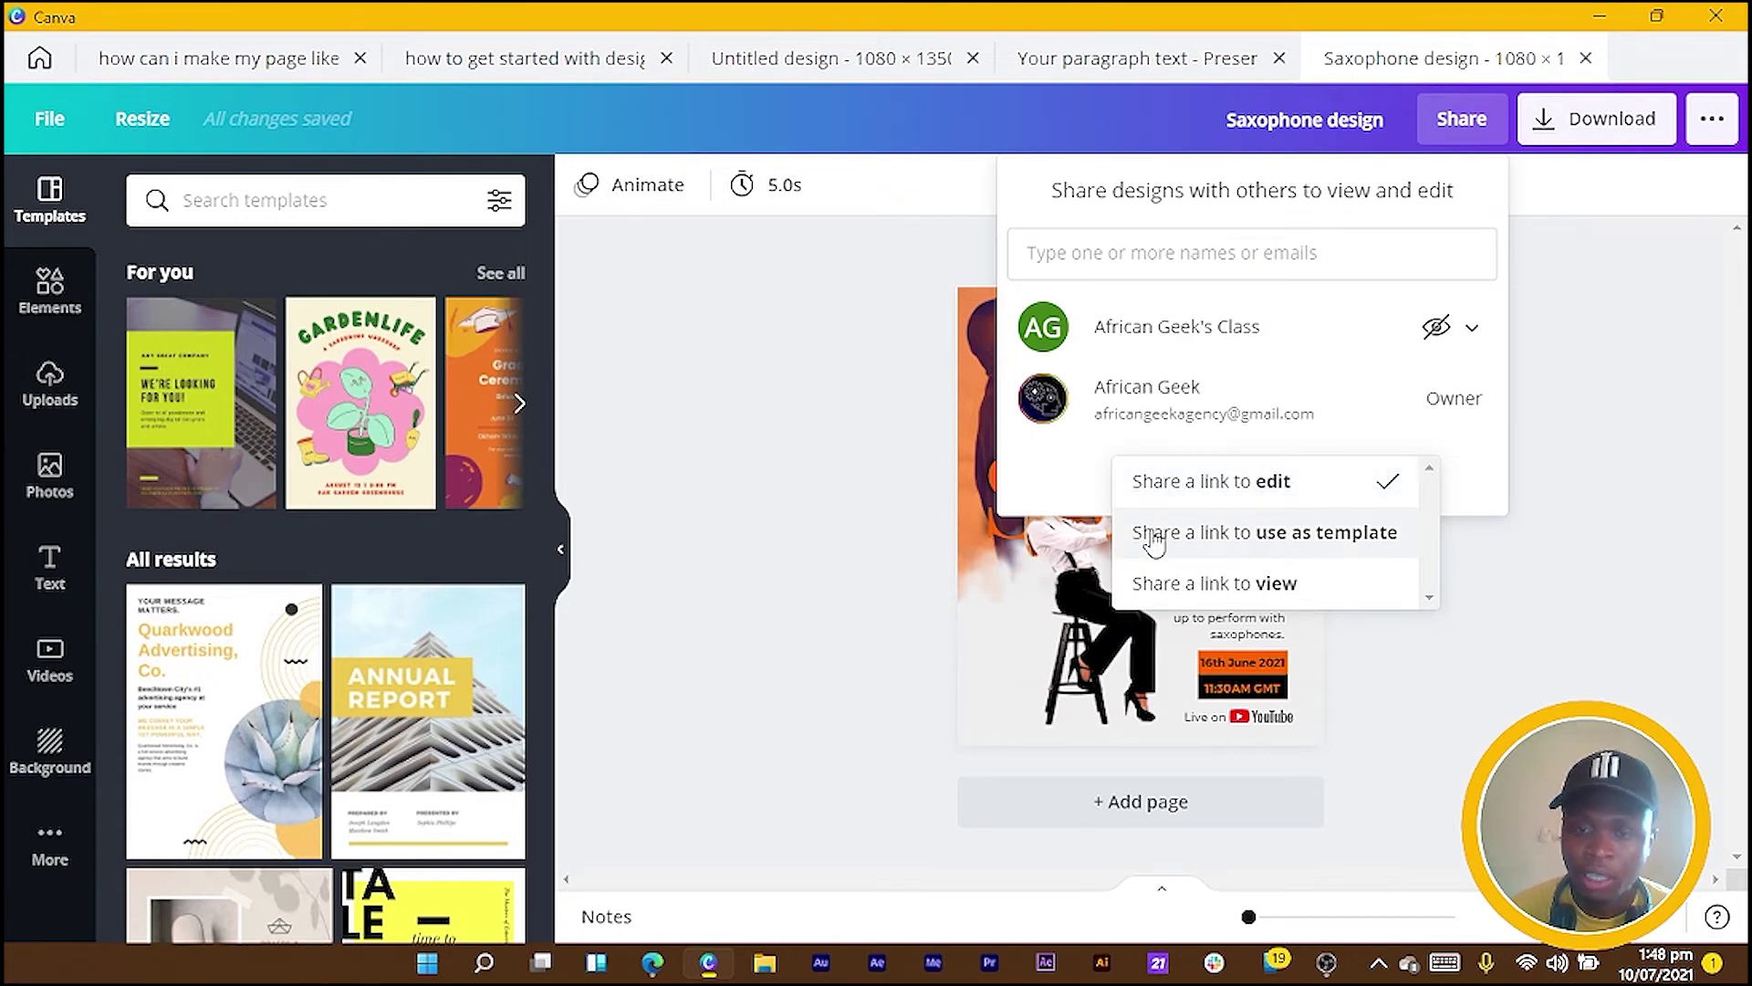
pyautogui.click(1266, 538)
pyautogui.click(1431, 493)
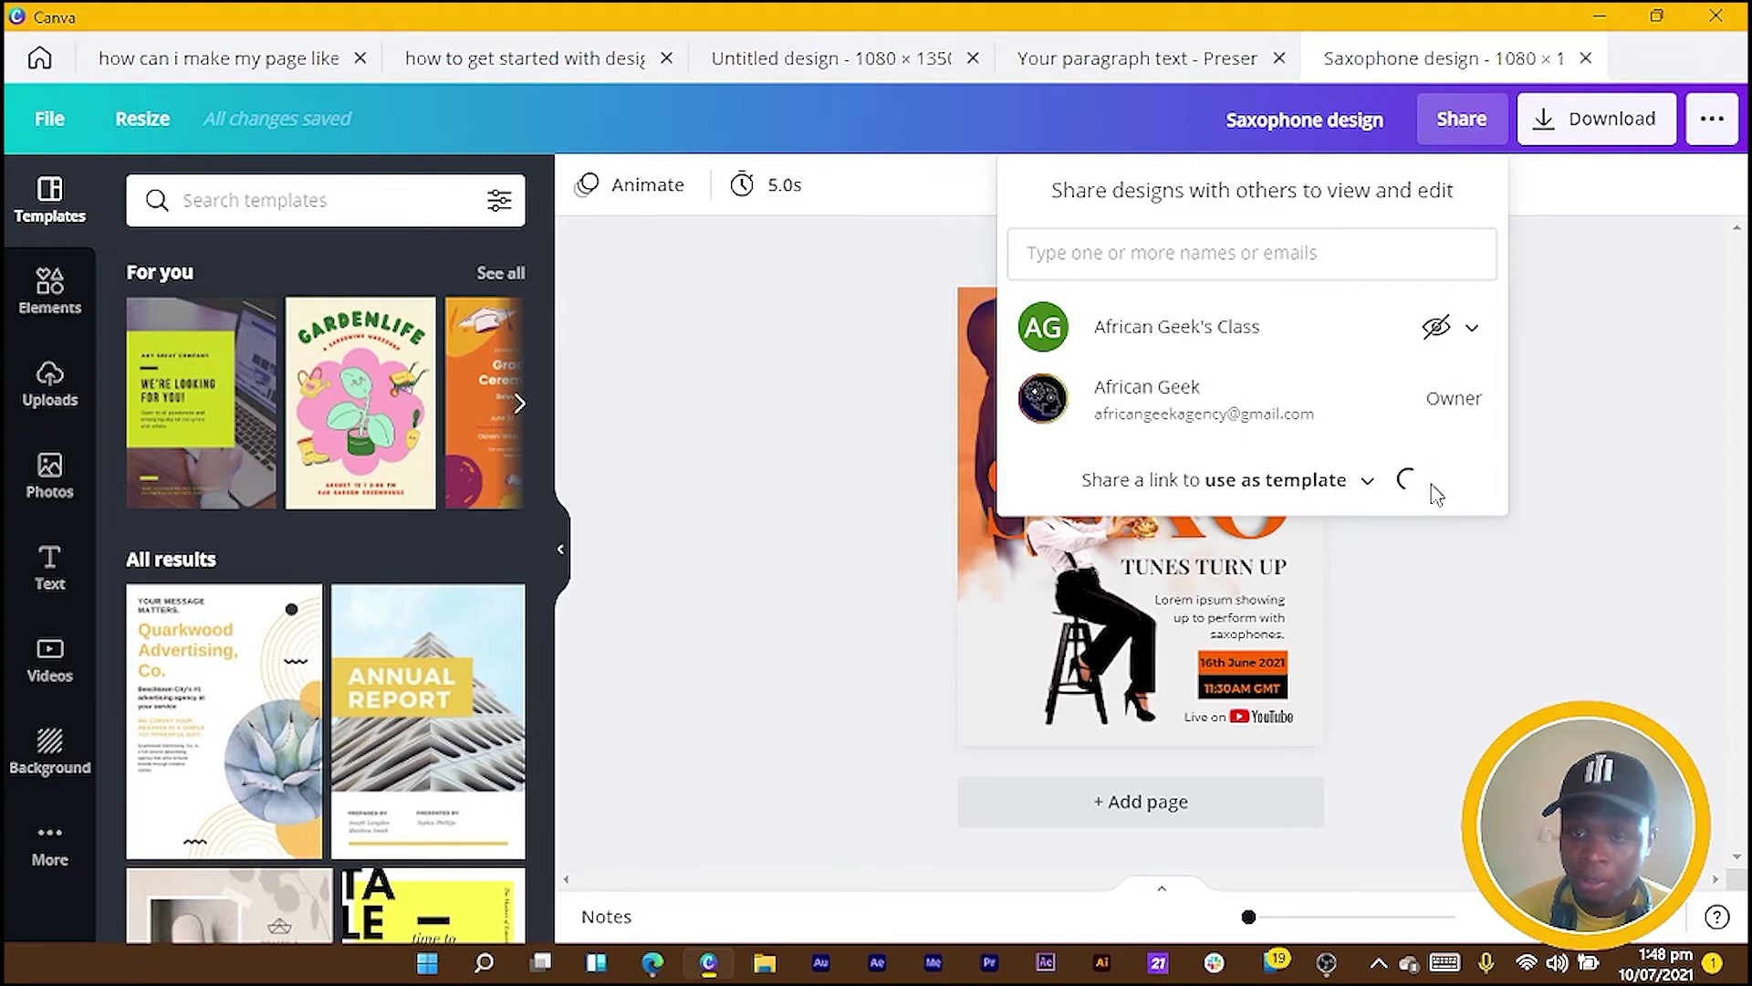
pyautogui.click(1086, 57)
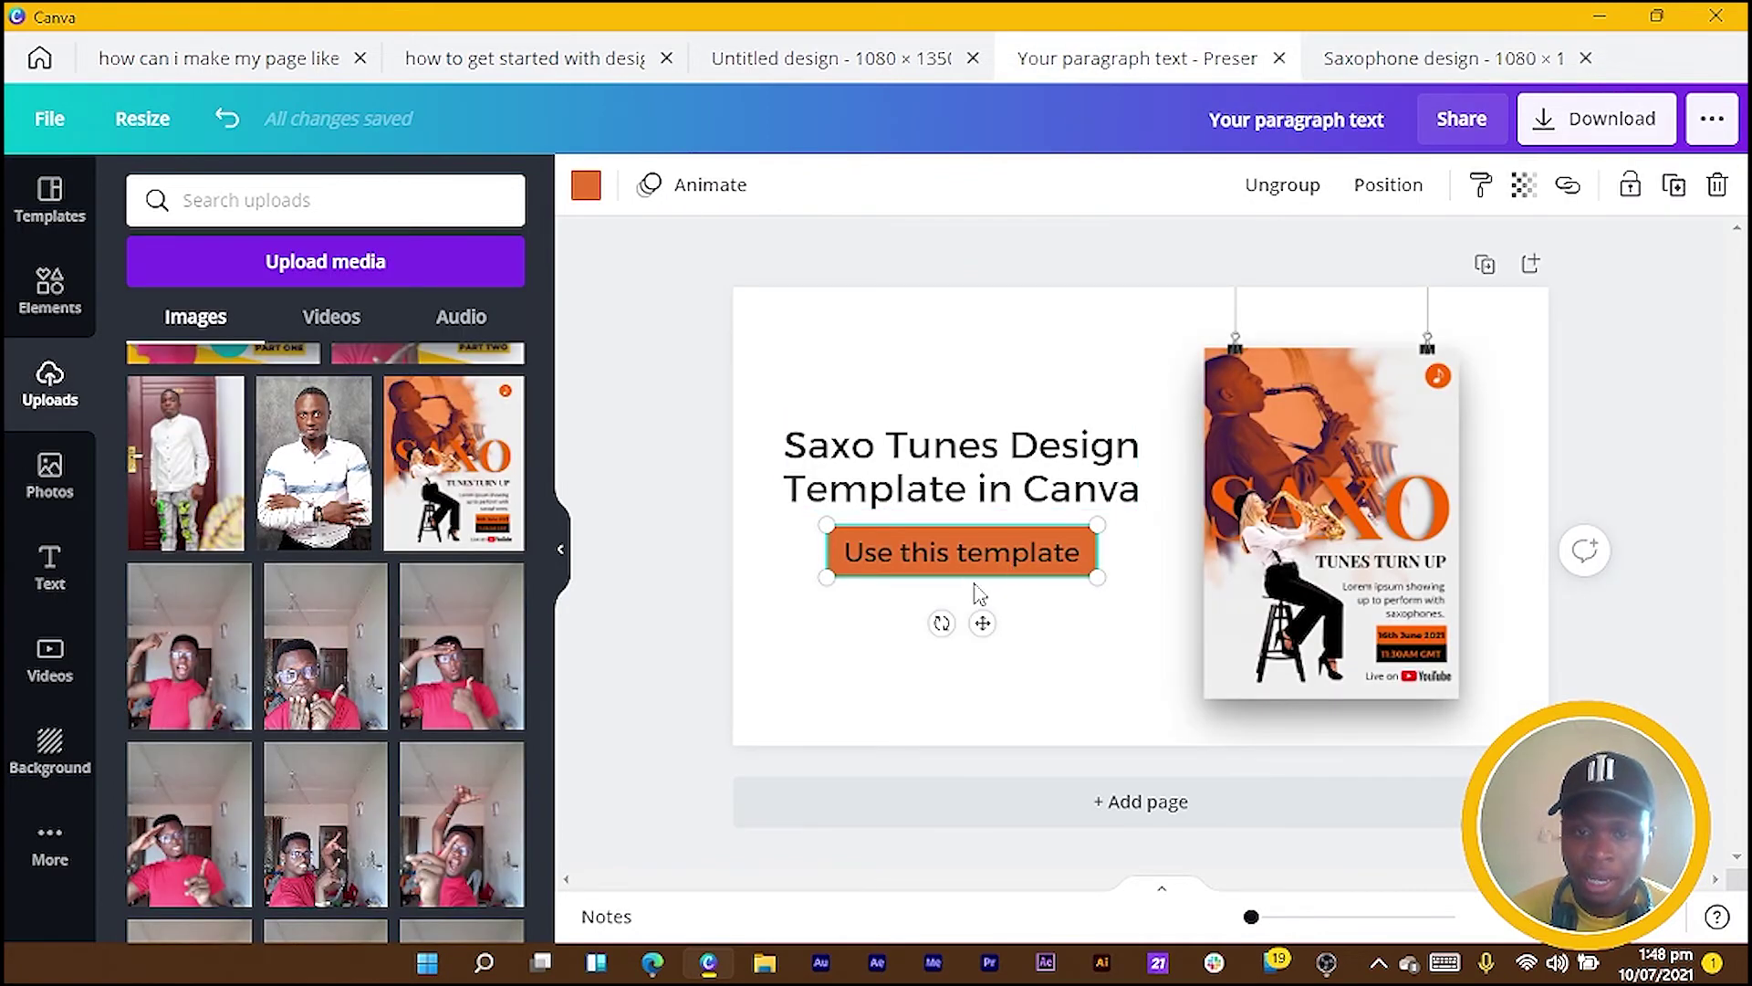
# Attach the copied Saxophone template link to the orange 'Use this template' button
pyautogui.moveTo(844, 646); pyautogui.dragTo(965, 560)
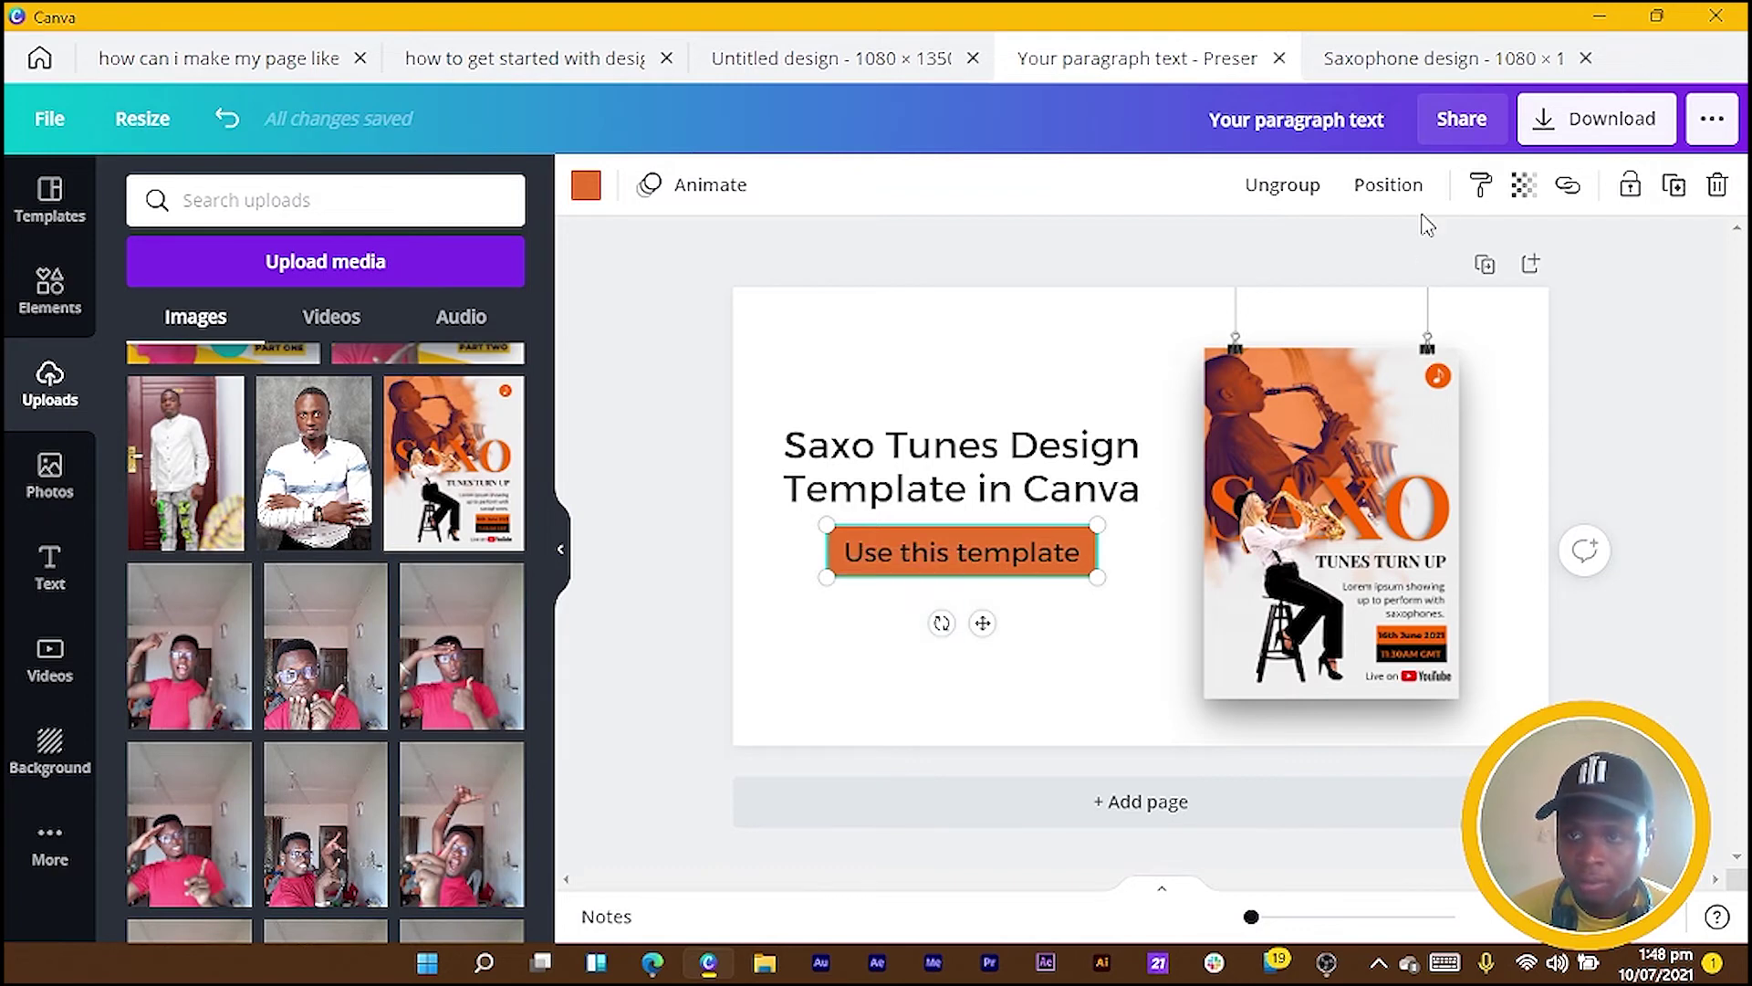
pyautogui.click(1567, 191)
pyautogui.hotkey('ctrl', 'v')
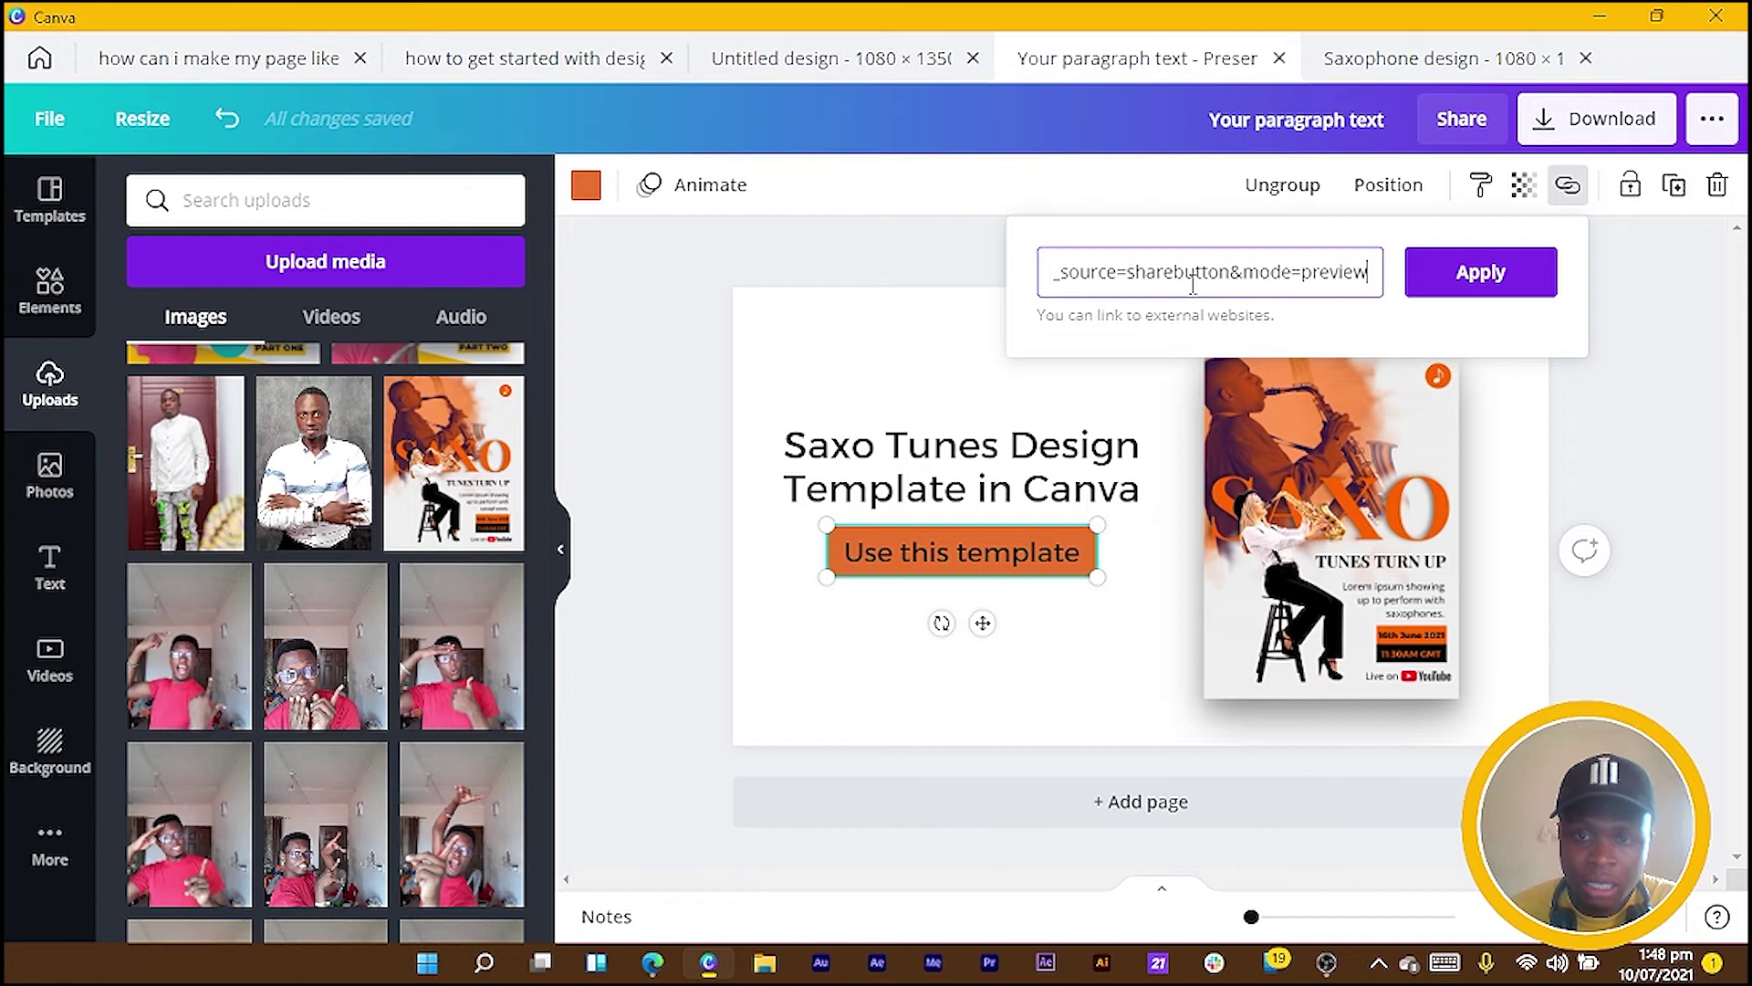
pyautogui.click(1491, 294)
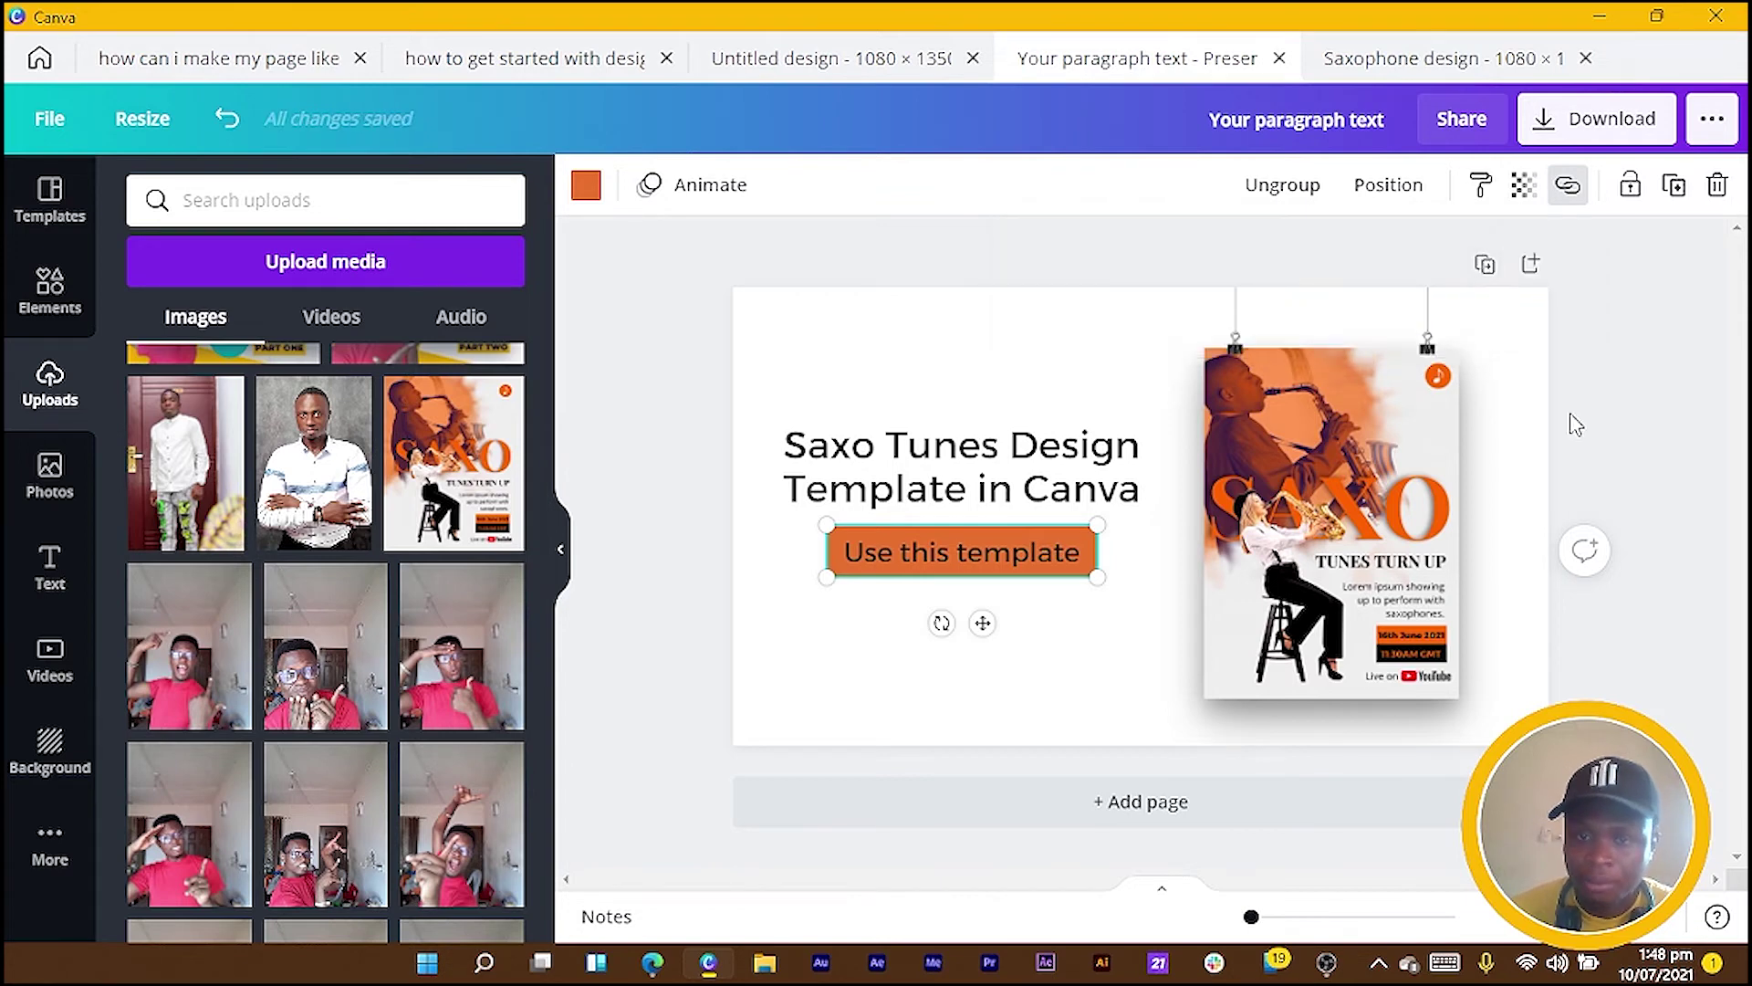
pyautogui.click(1591, 433)
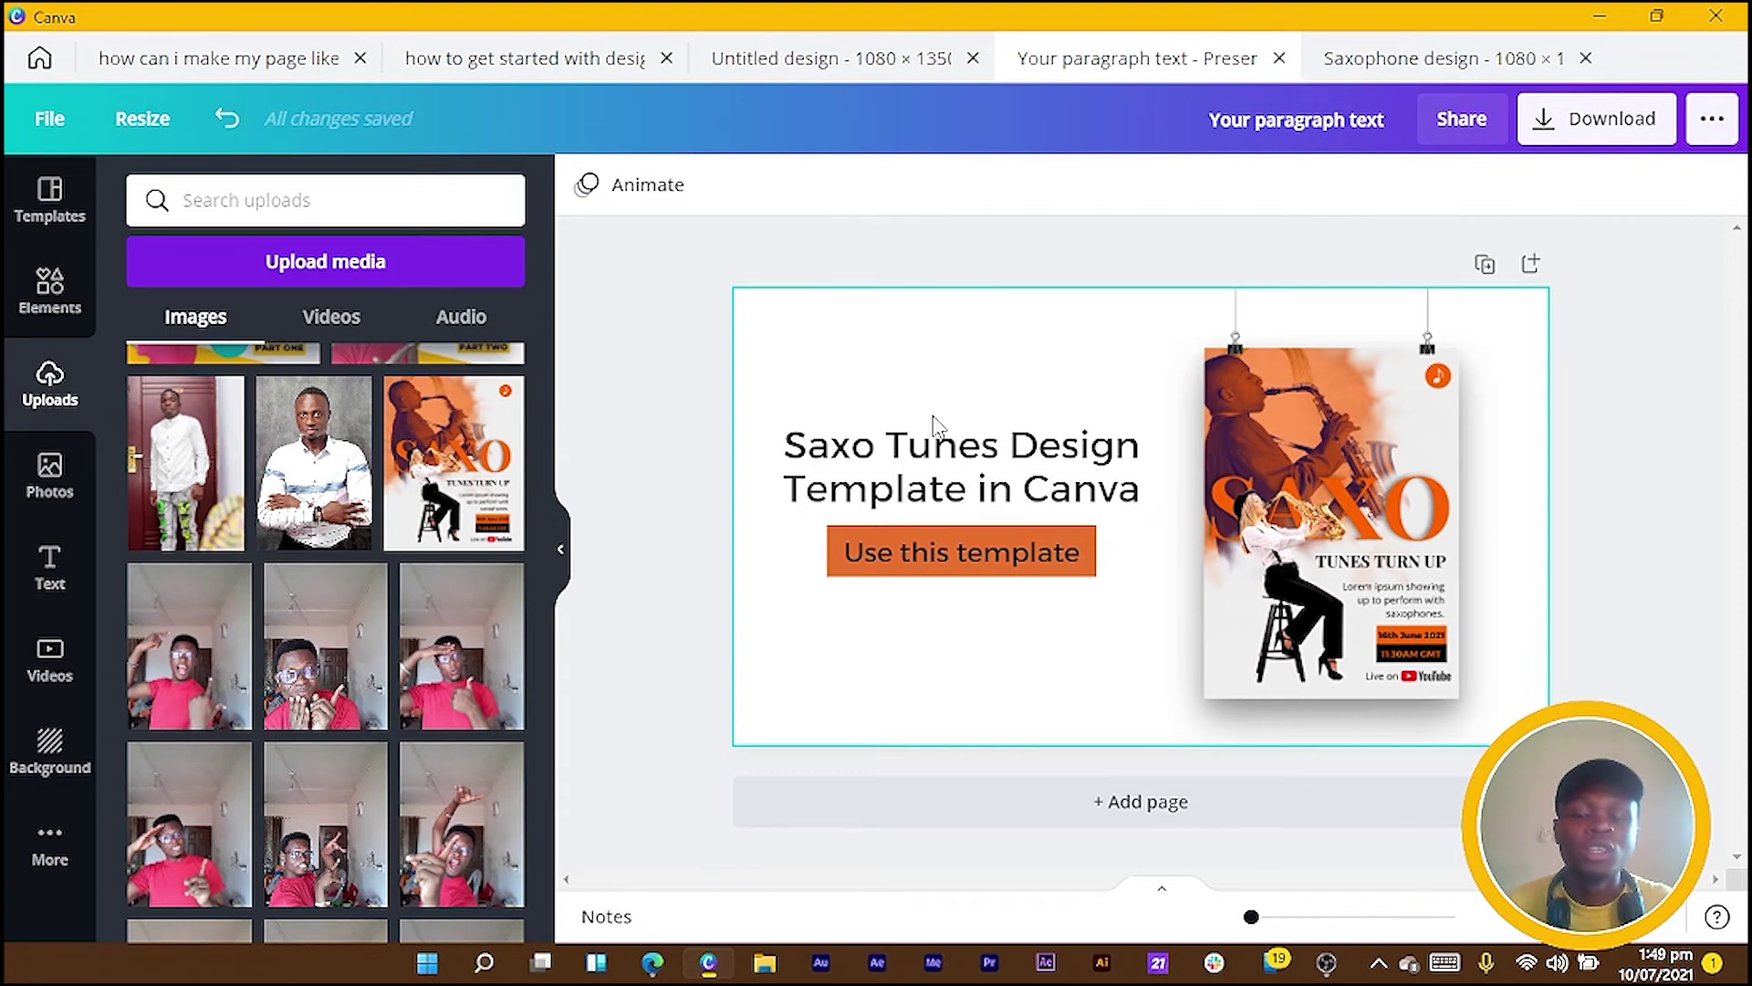
# Choose PDF Print as the download file type and start the download
pyautogui.click(1616, 122)
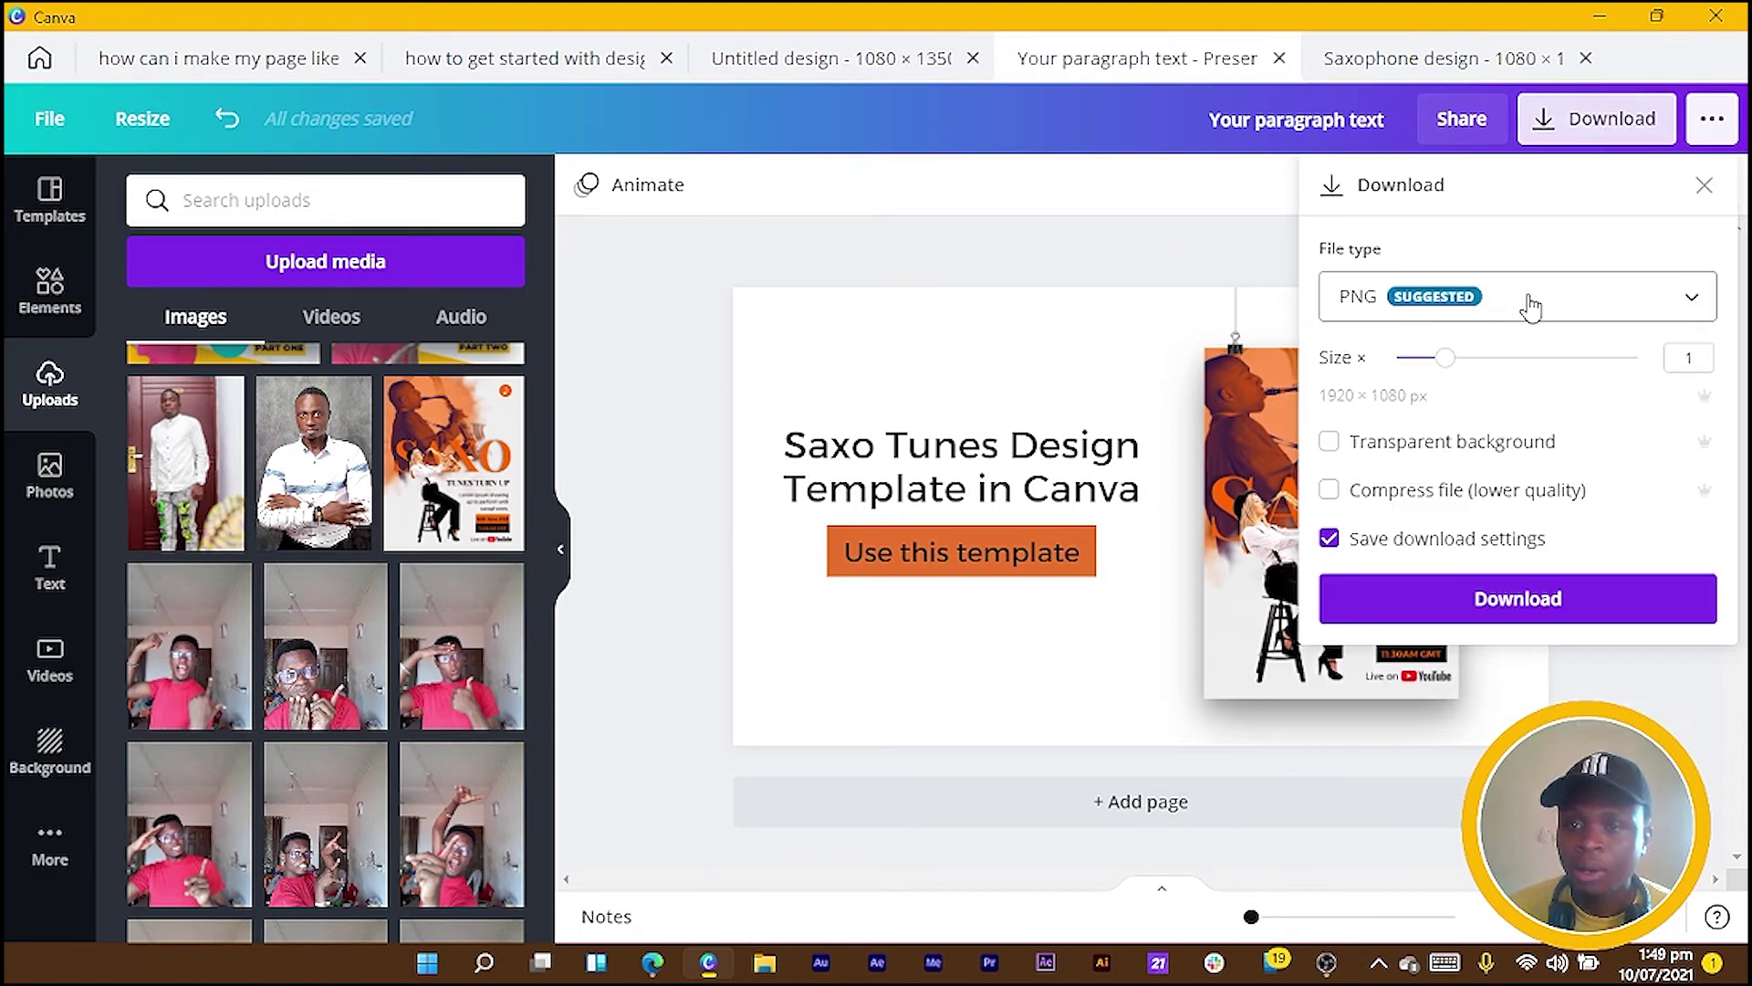
pyautogui.click(1530, 307)
pyautogui.click(1420, 547)
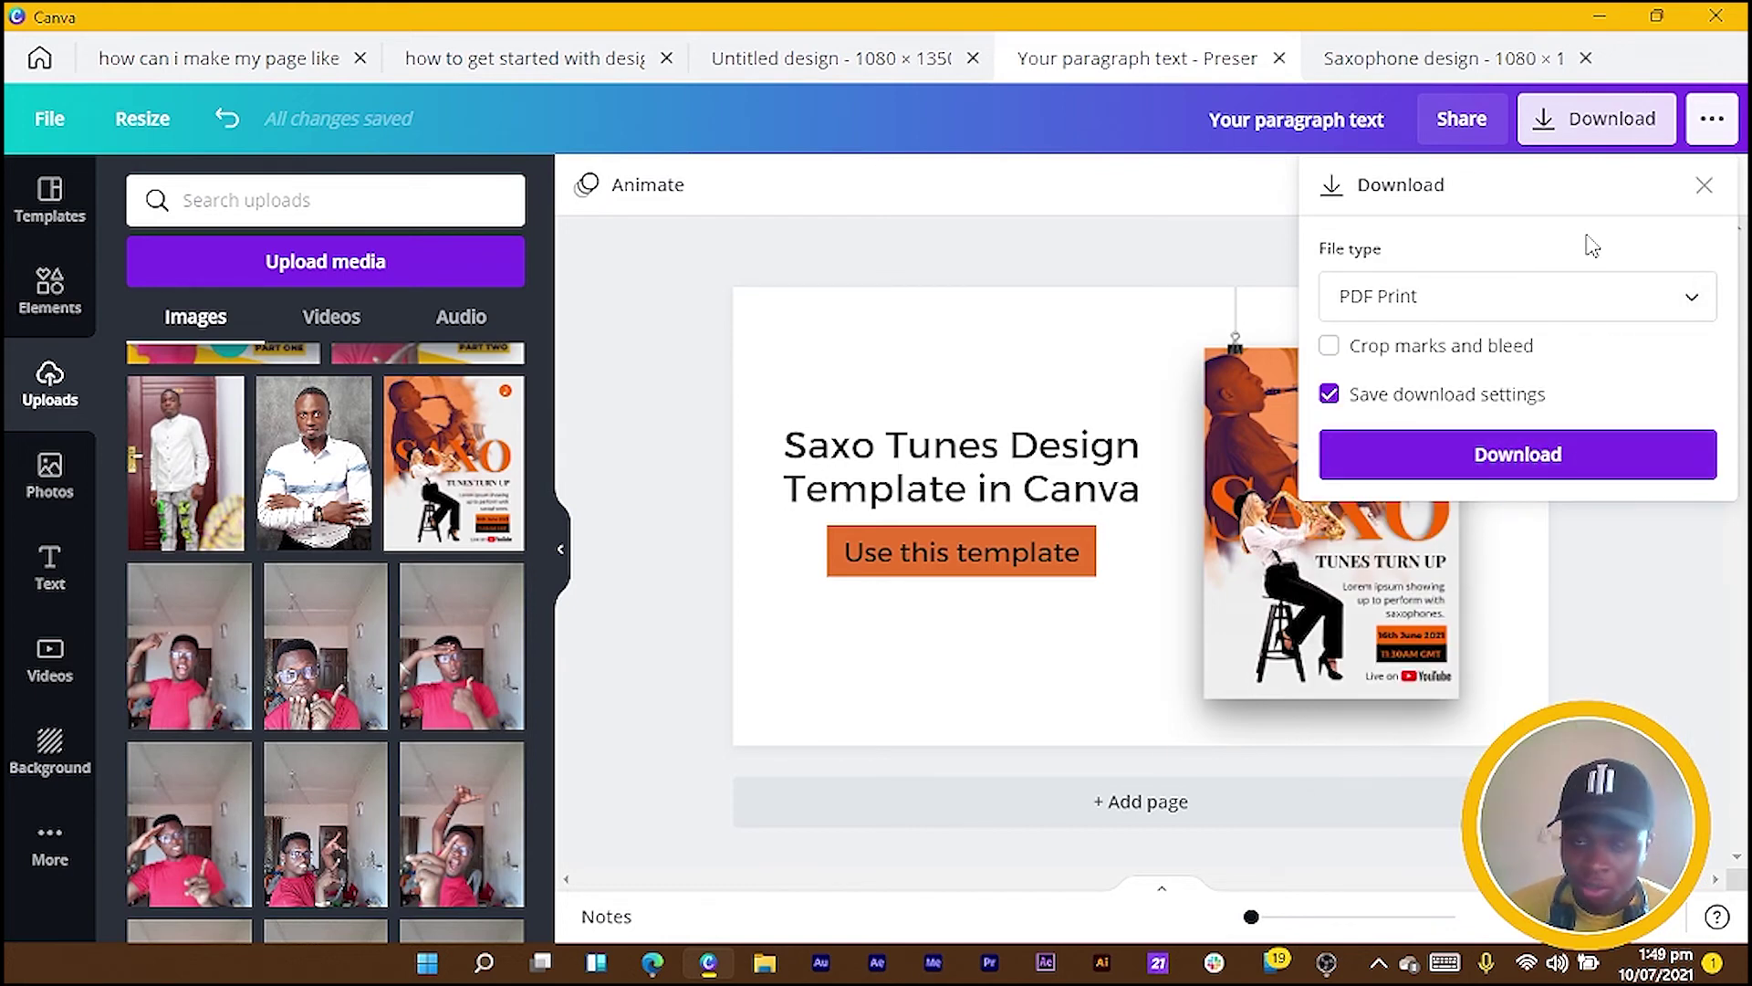
pyautogui.click(1521, 469)
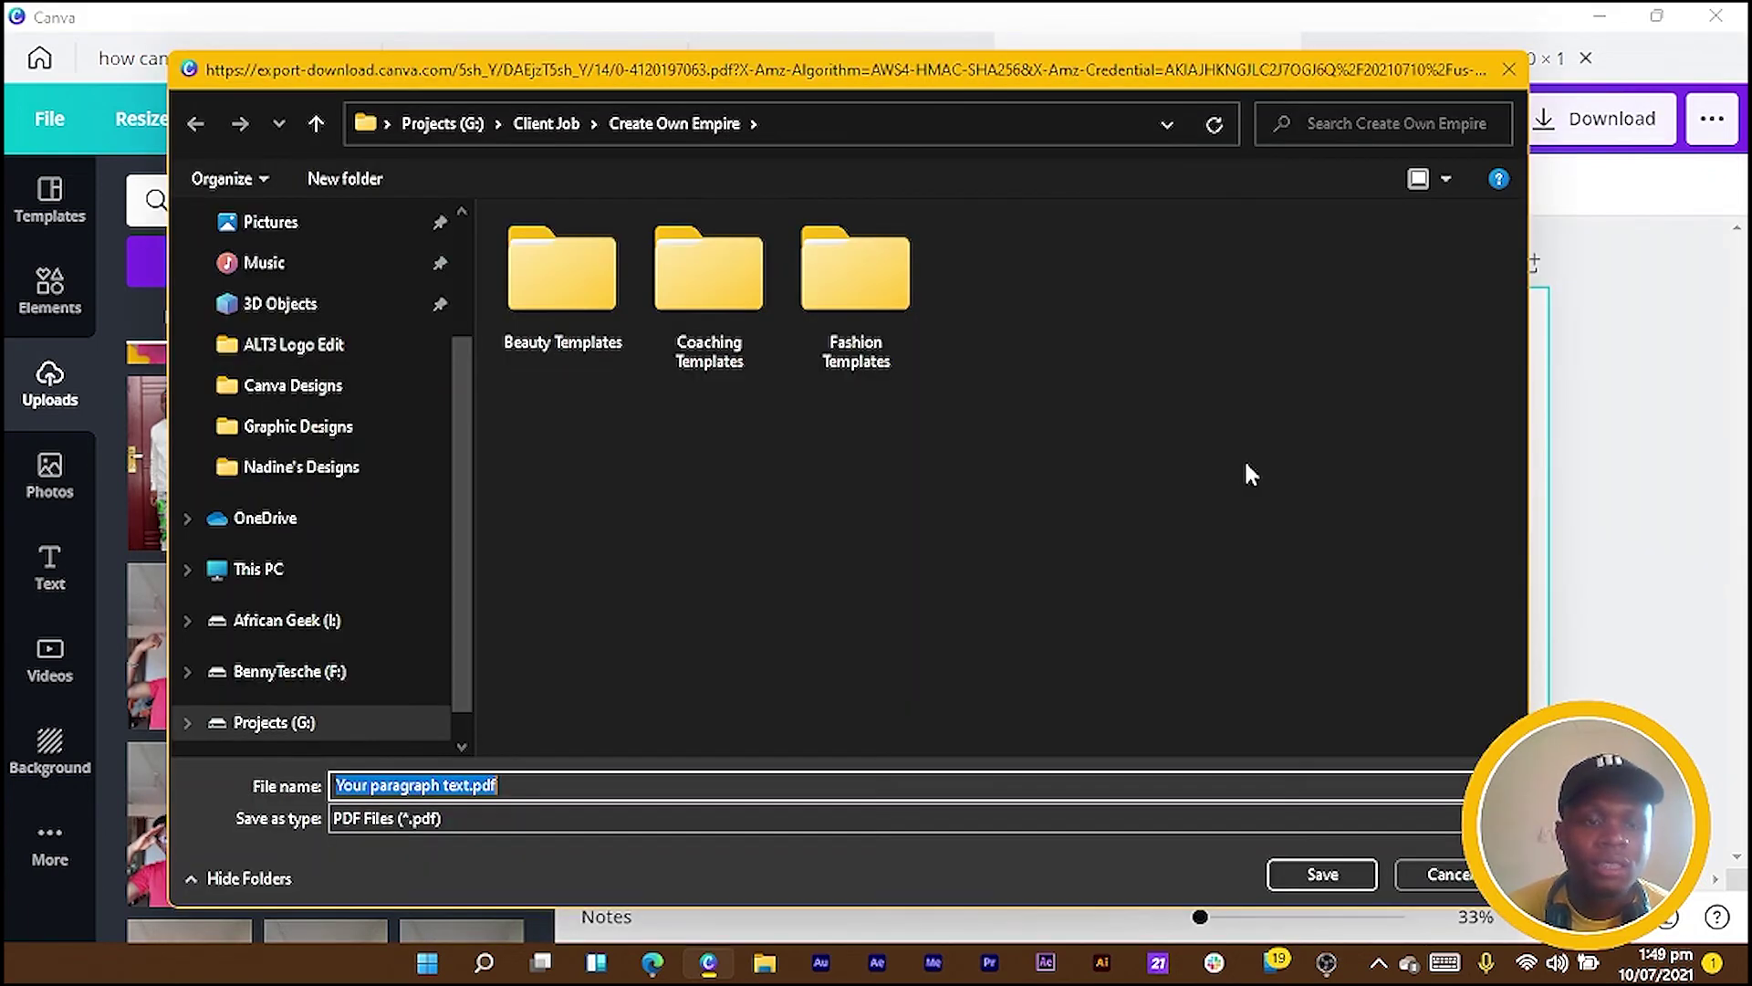
# Save the PDF to the Desktop under the name 'Templates'
pyautogui.scroll(2, 320, 301)
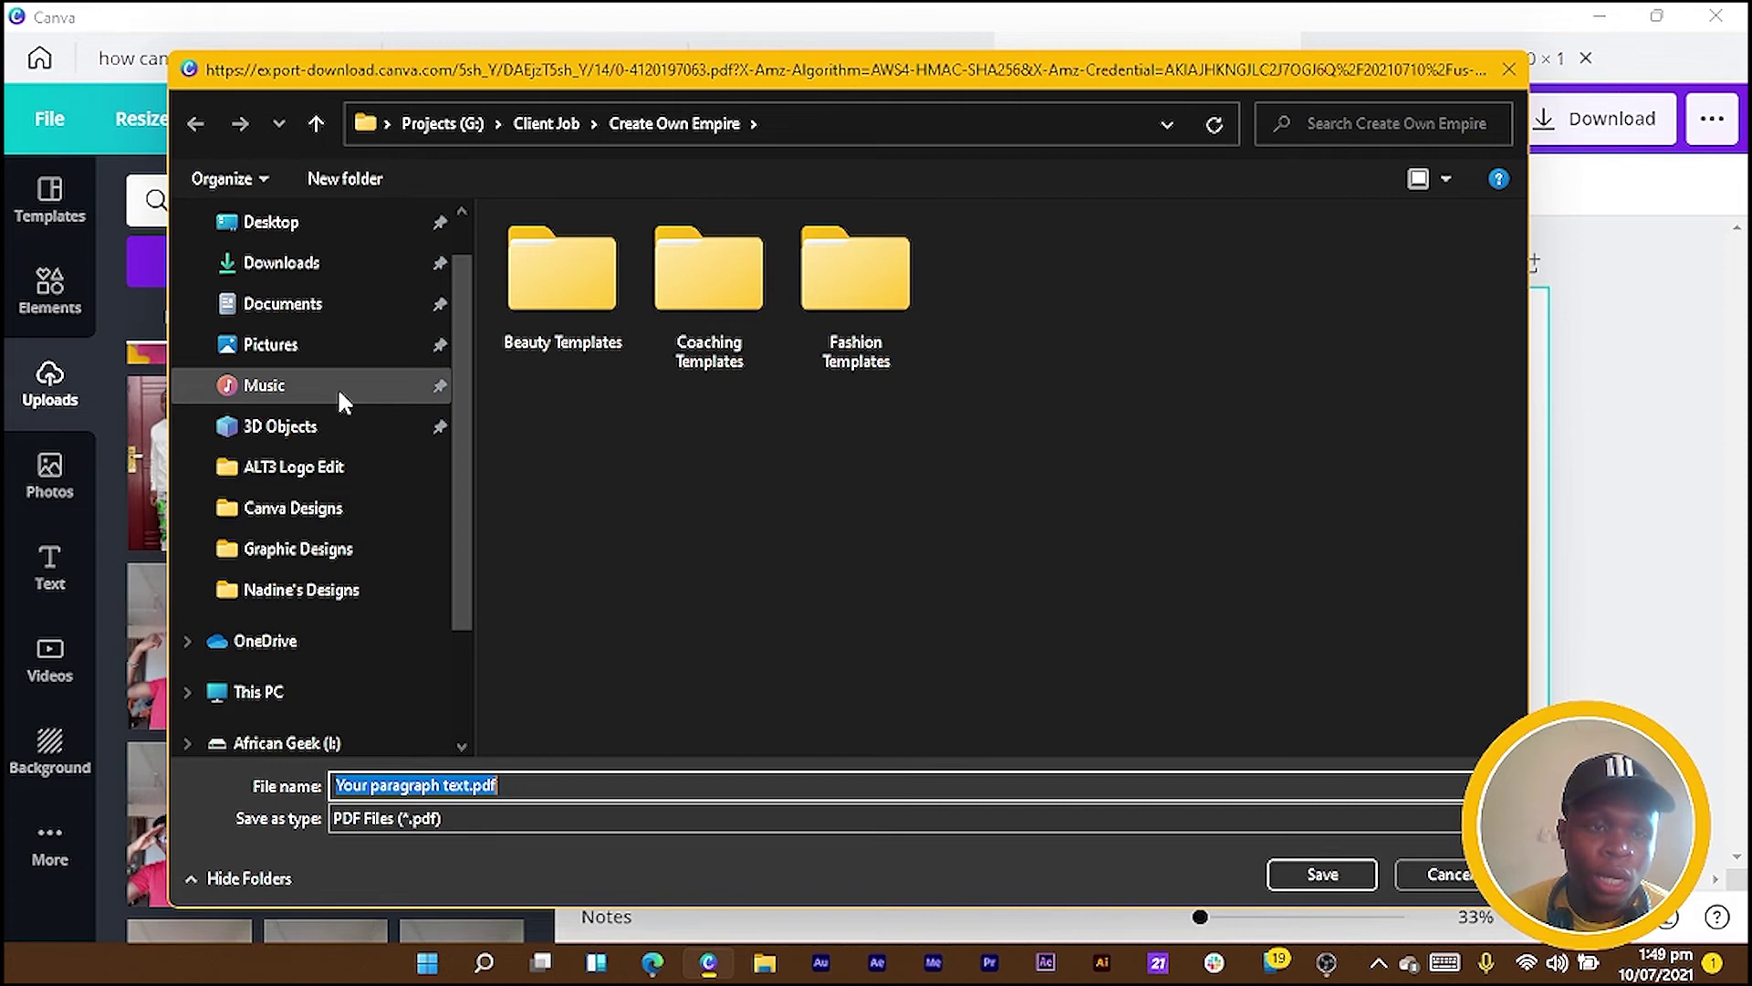
pyautogui.scroll(1, 301, 274)
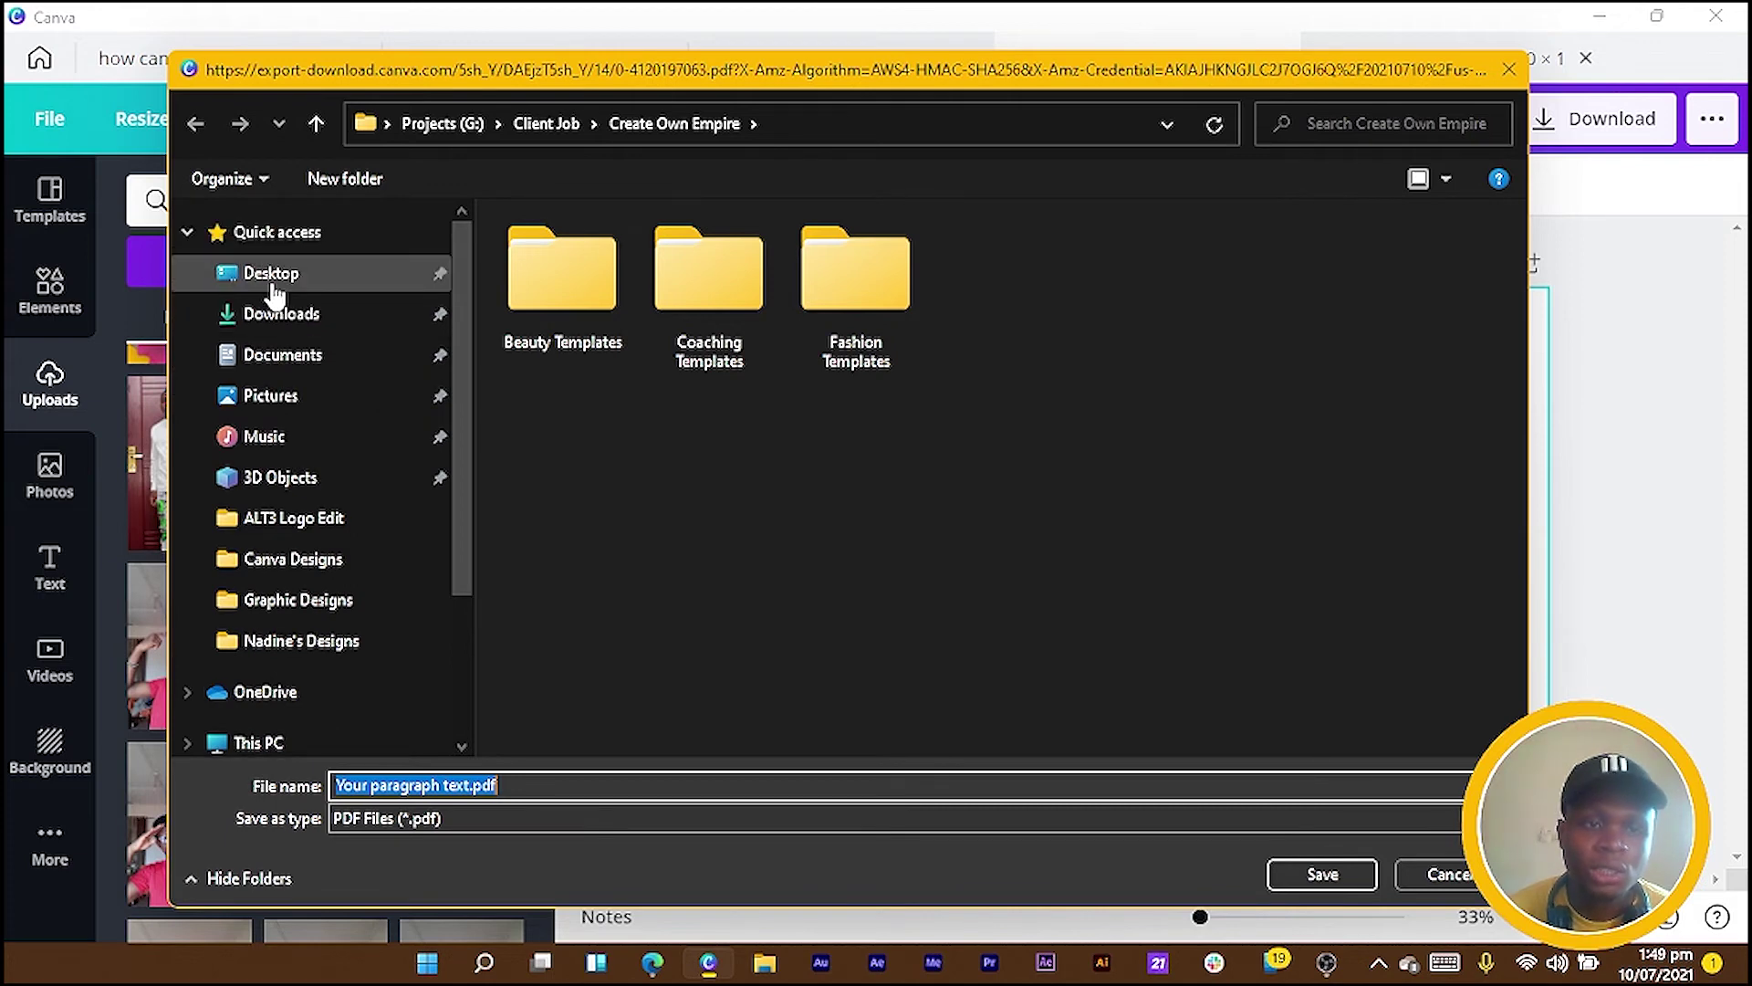
pyautogui.click(272, 290)
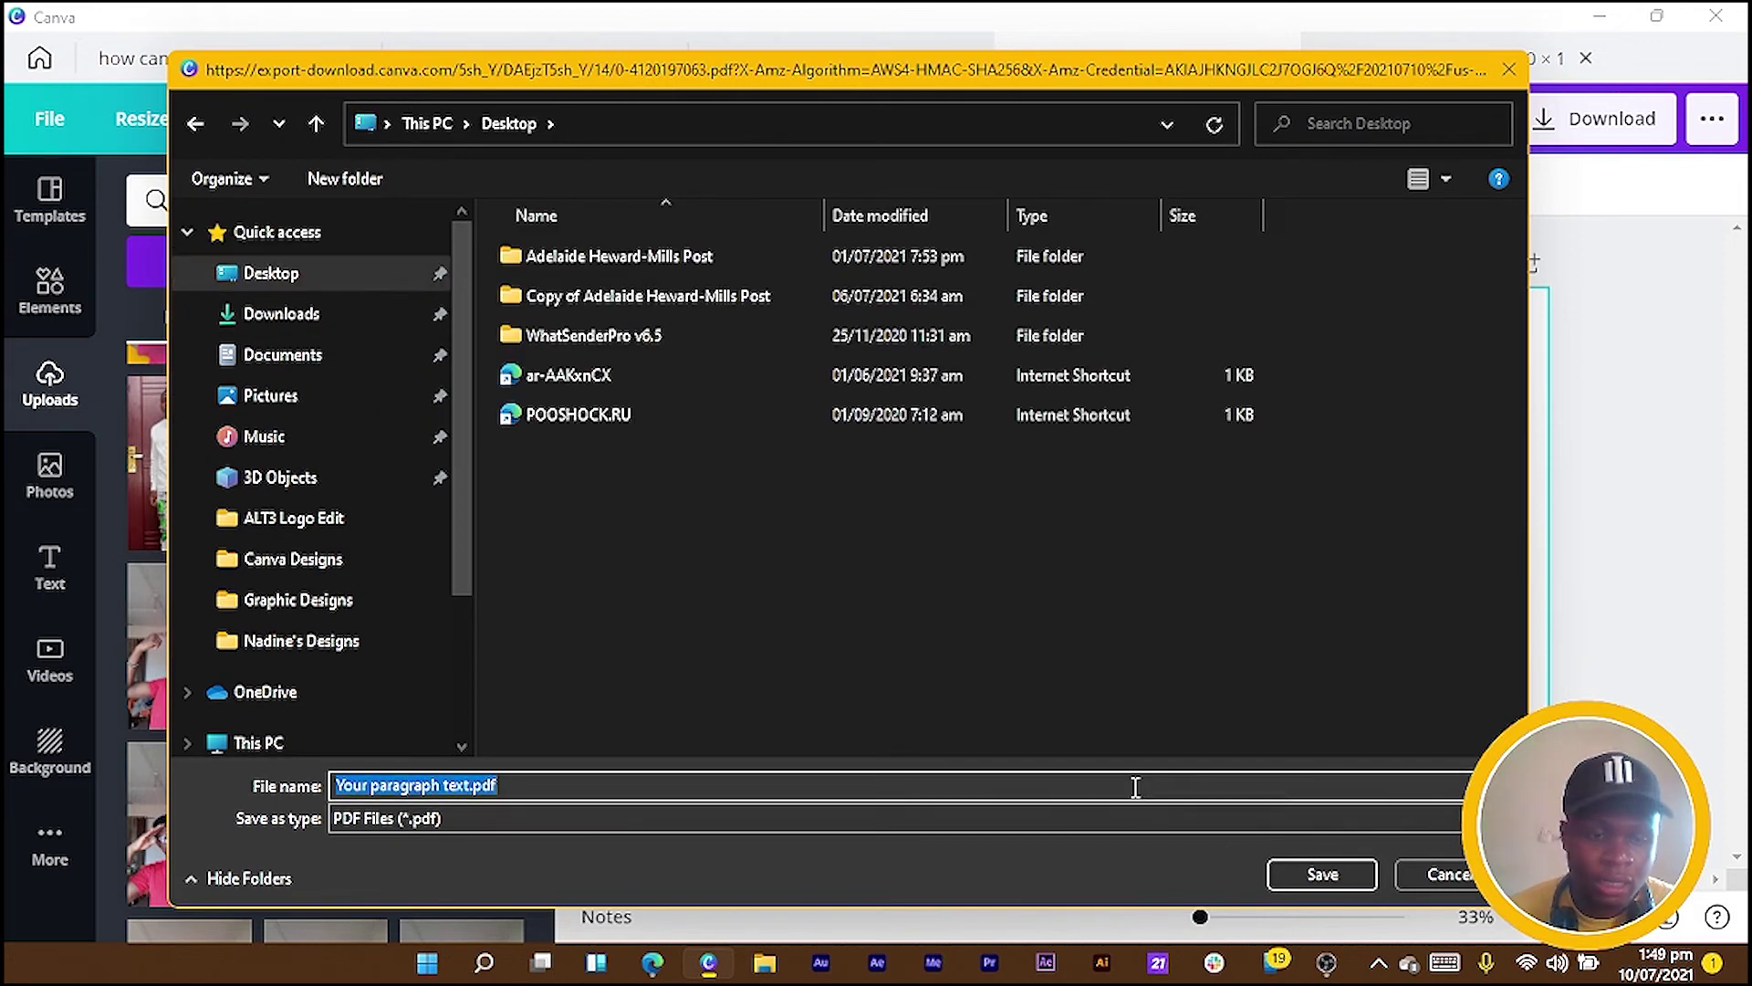
pyautogui.write('Template')
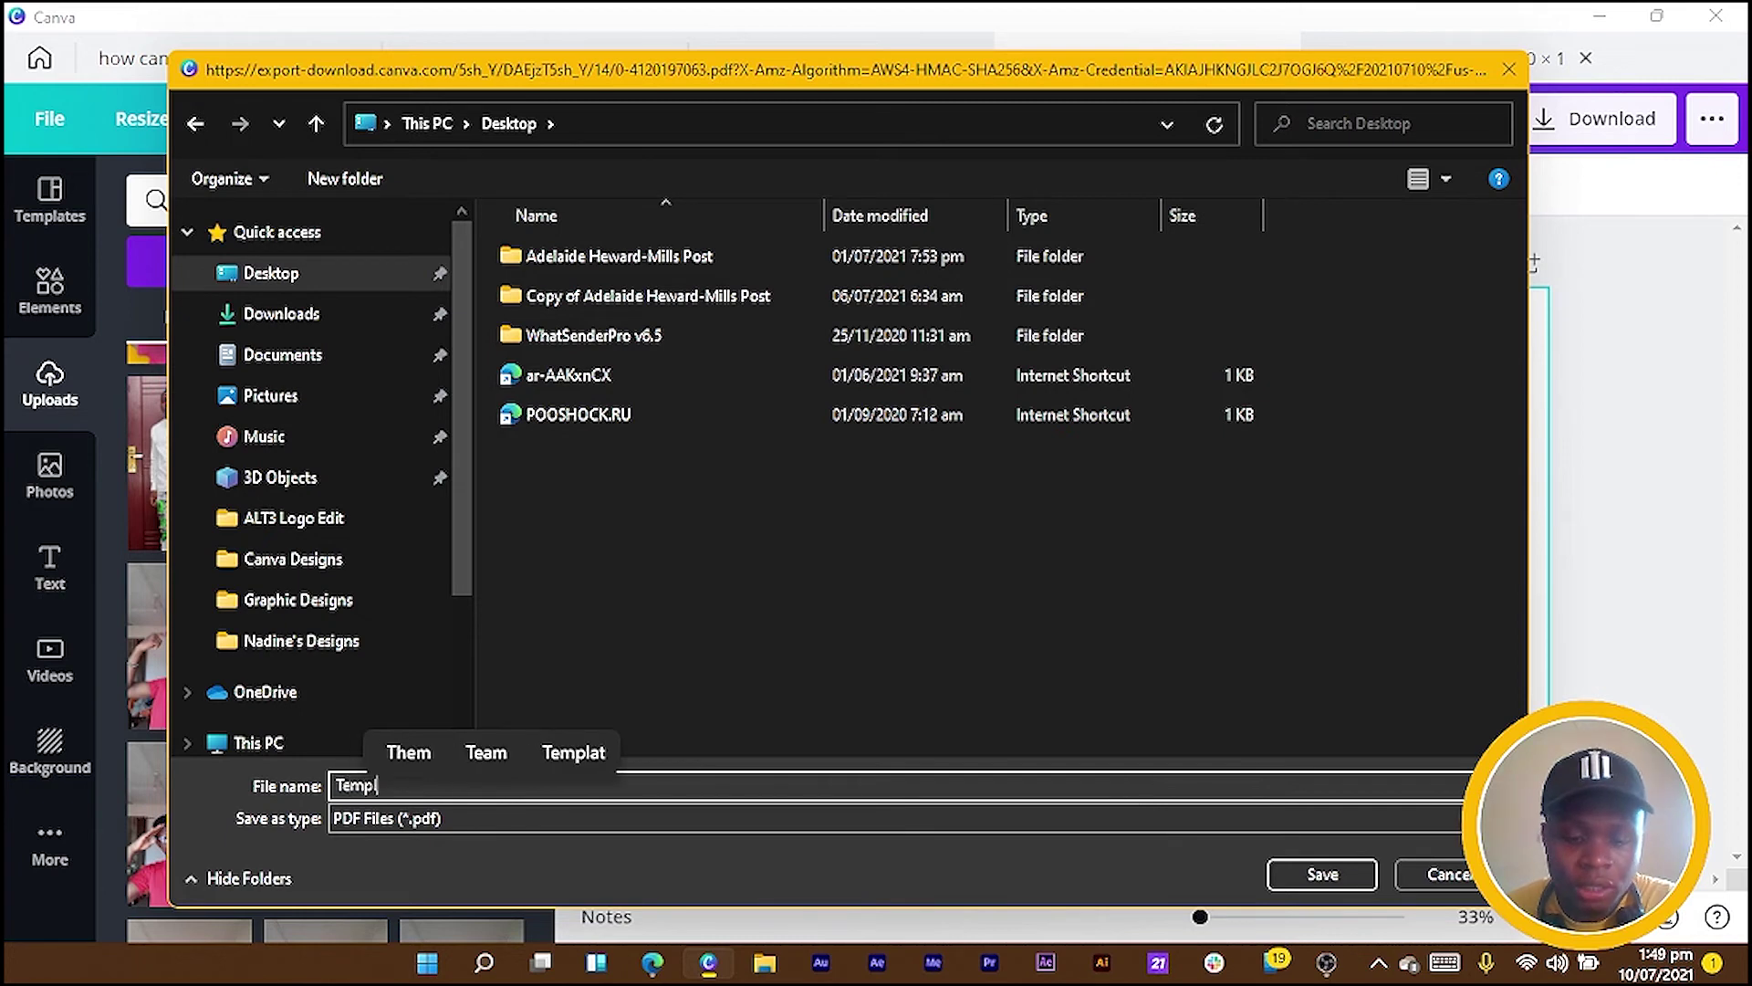
pyautogui.write('s')
pyautogui.press('Return')
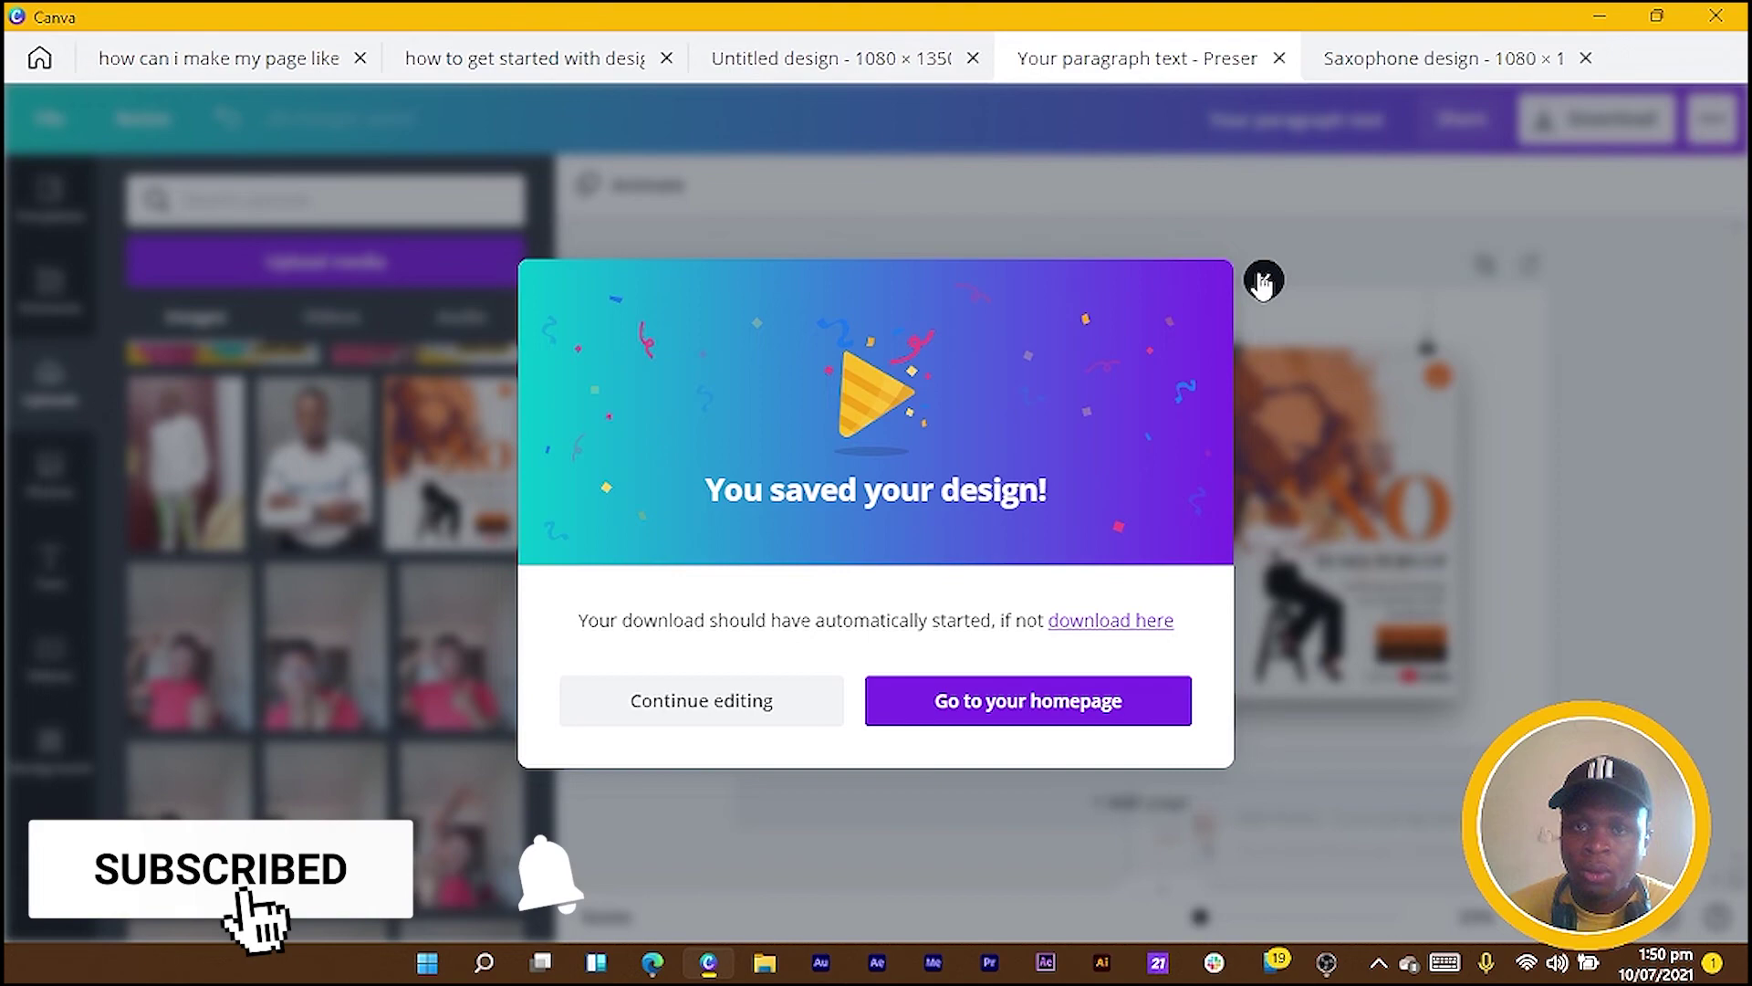
# Dismiss the saved message and open Template.pdf from the Desktop via File Explorer
pyautogui.click(1264, 281)
pyautogui.press('super+e')
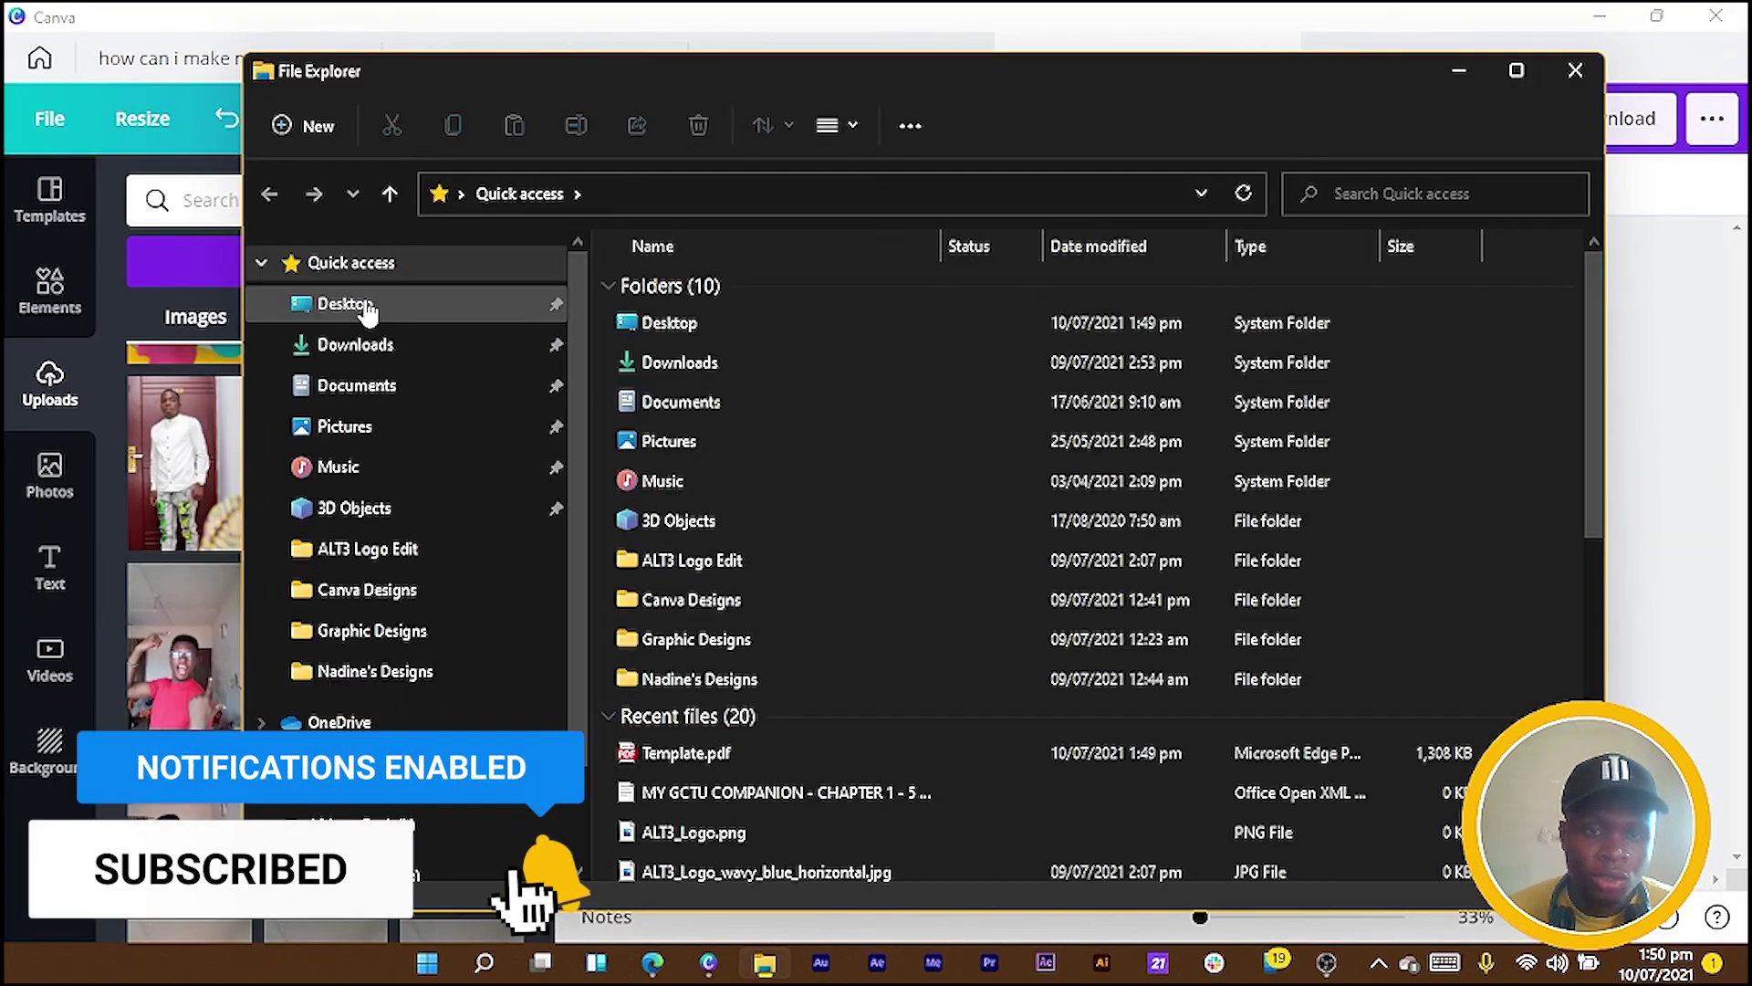
pyautogui.click(336, 304)
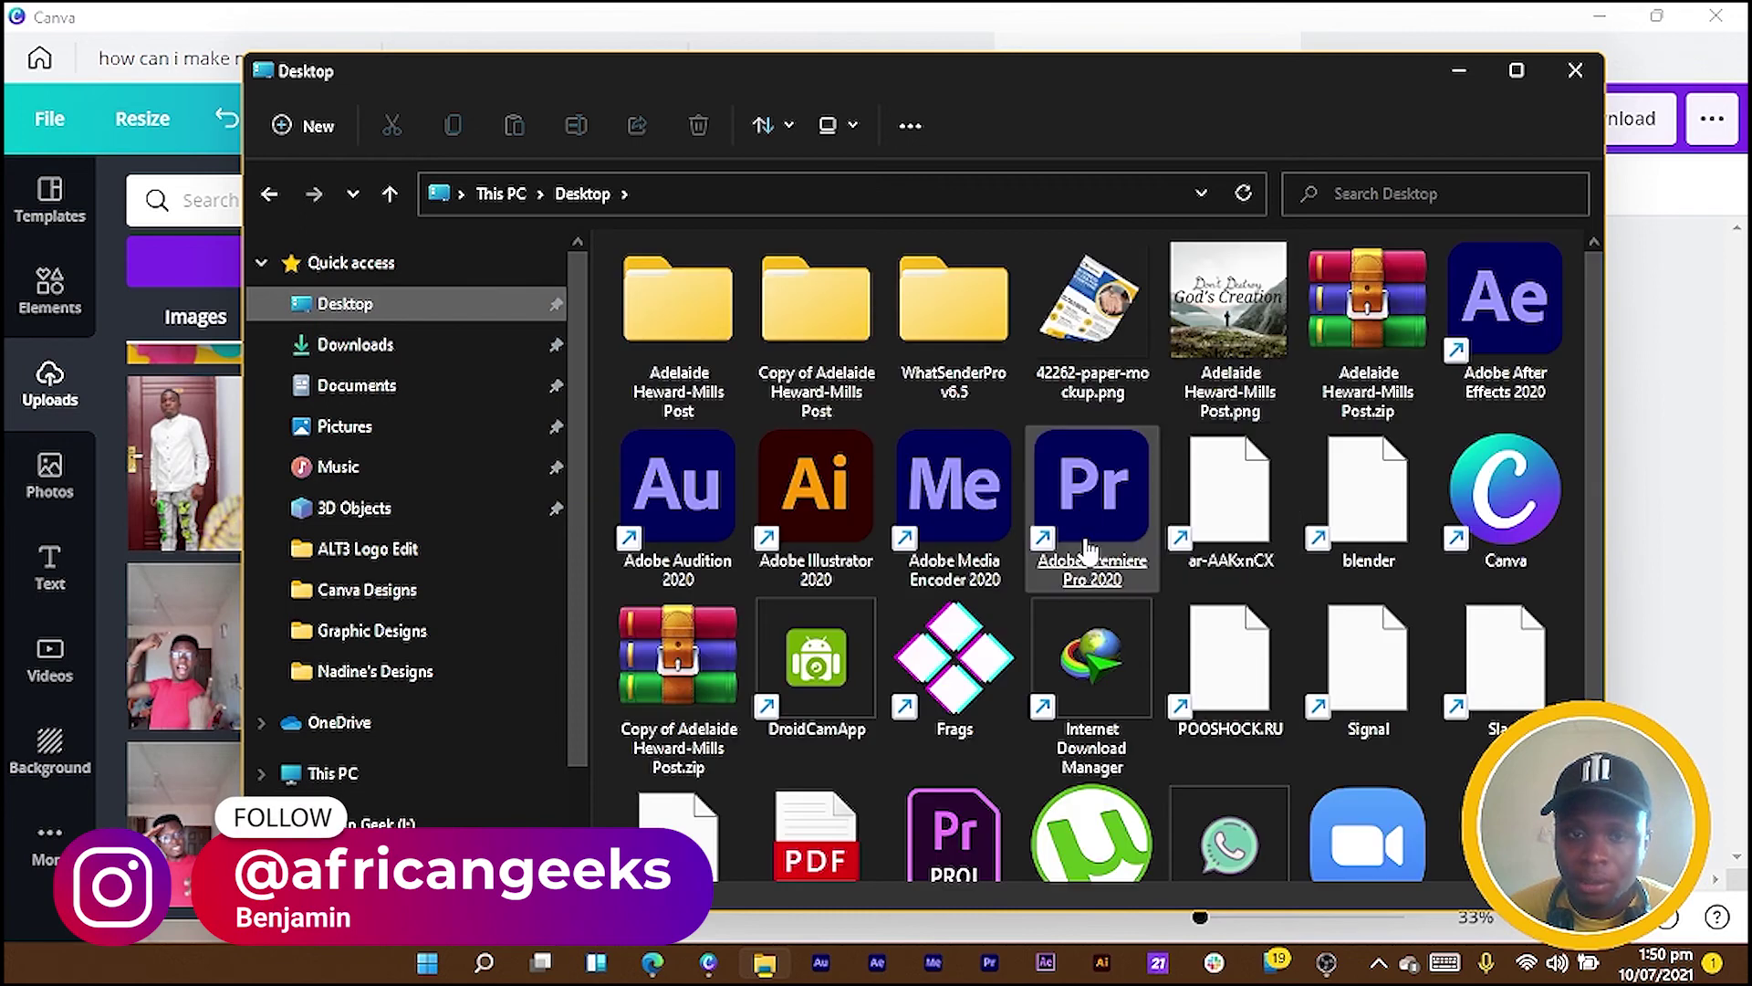
pyautogui.scroll(-1, 1095, 484)
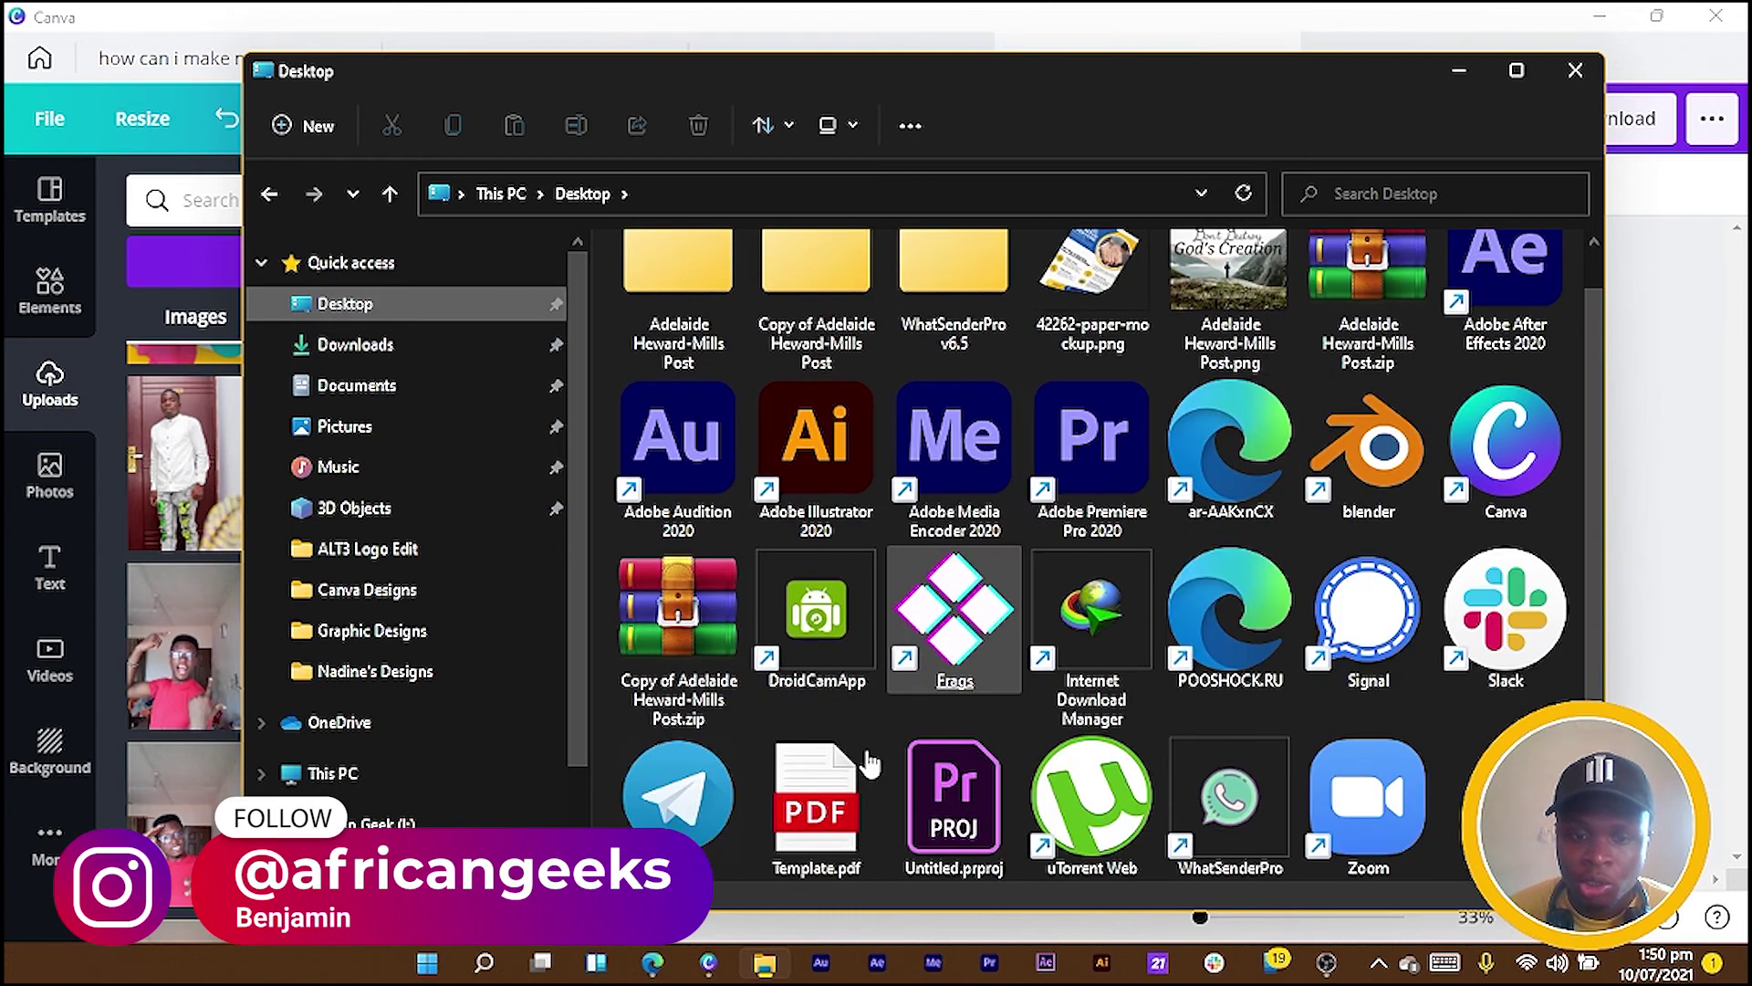
pyautogui.click(806, 824)
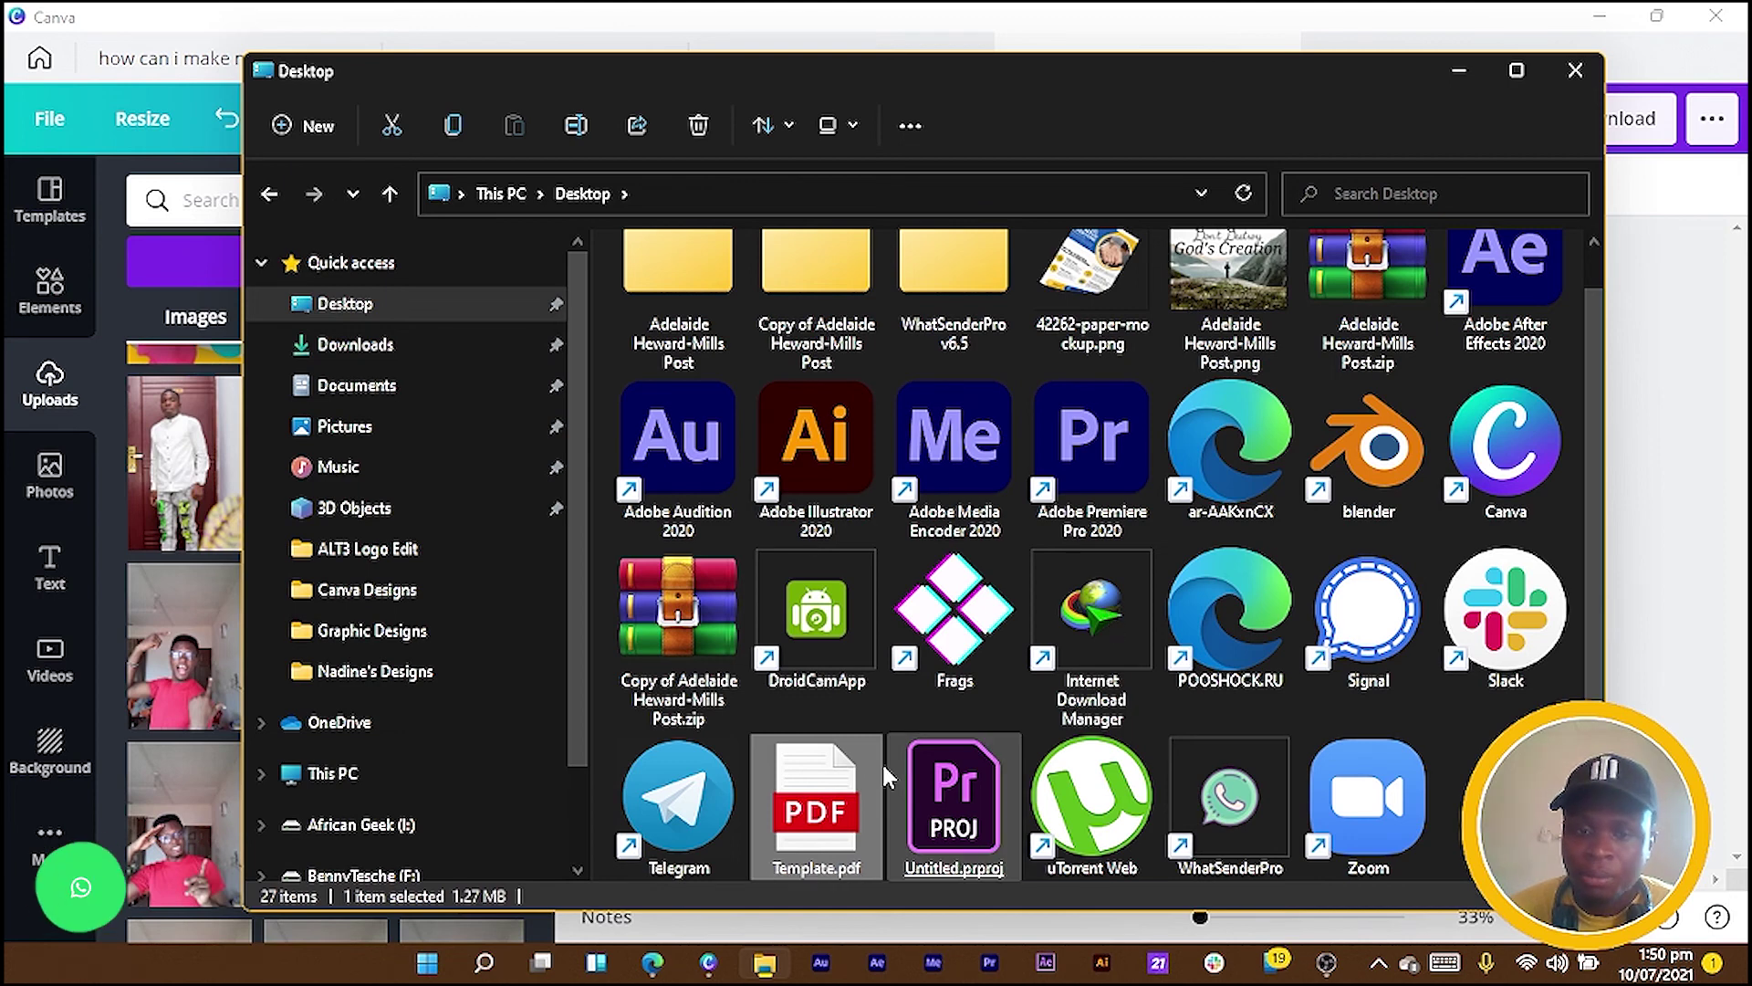
pyautogui.press('Return')
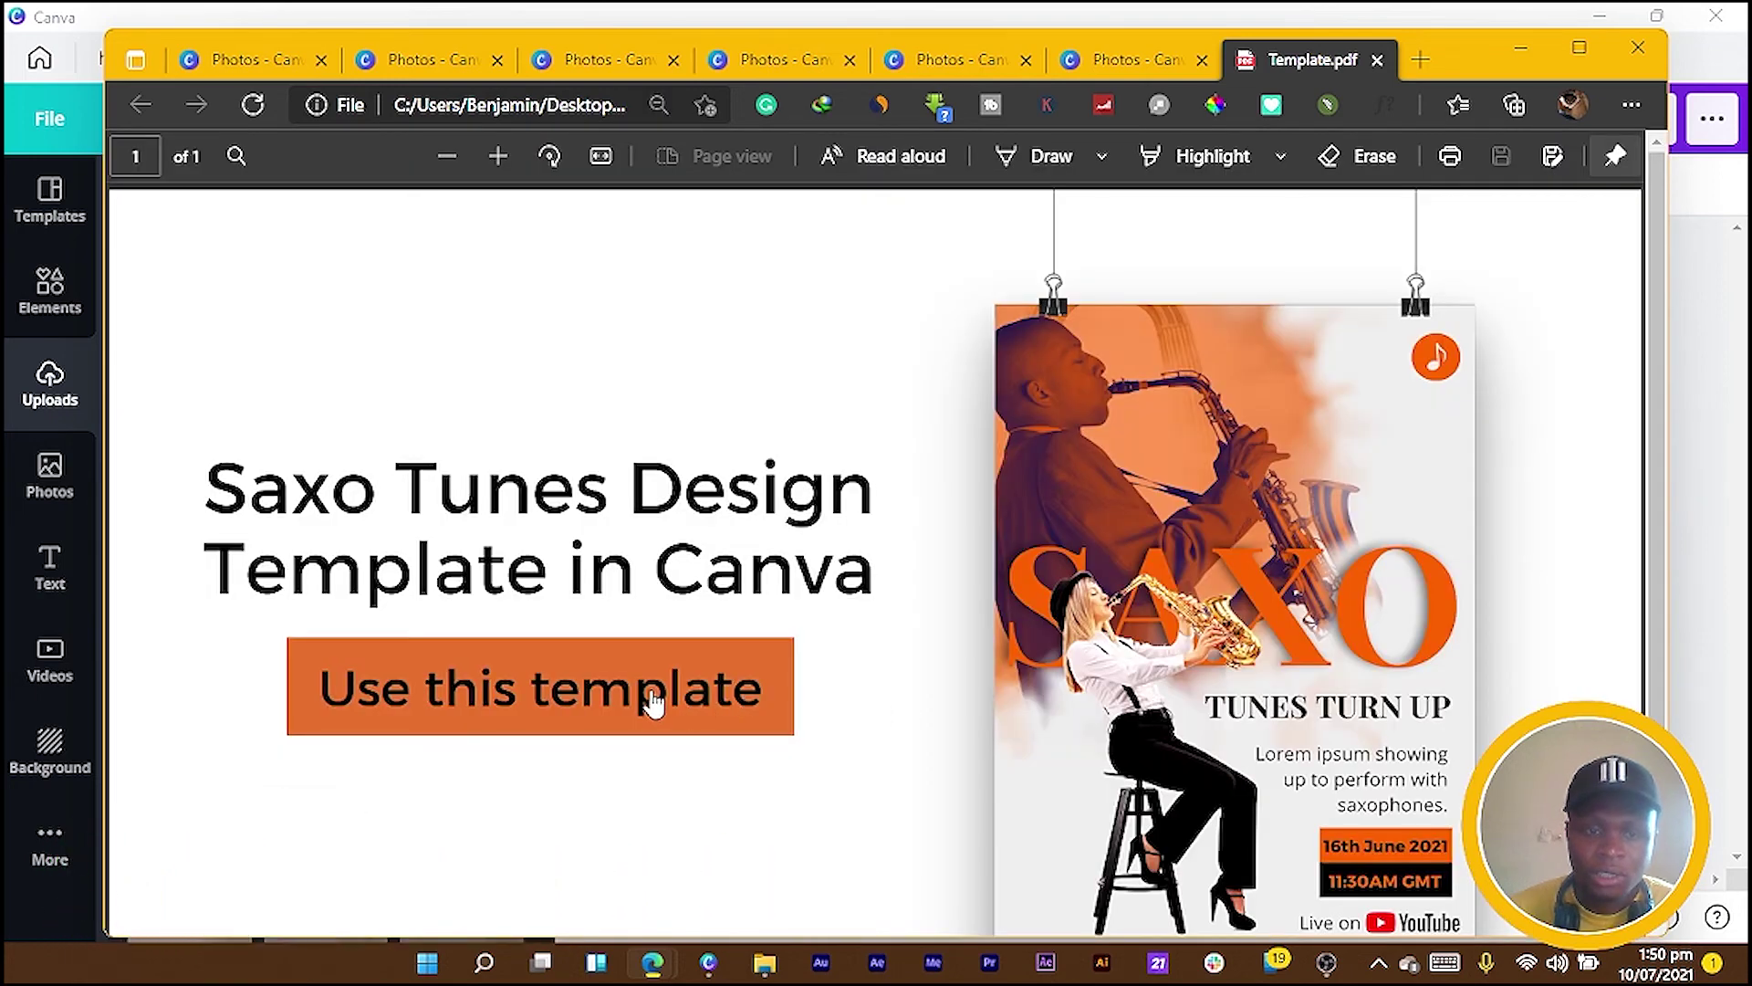
# Follow the PDF's 'Use this template' link to the Saxophone template page, then close that tab
pyautogui.click(651, 700)
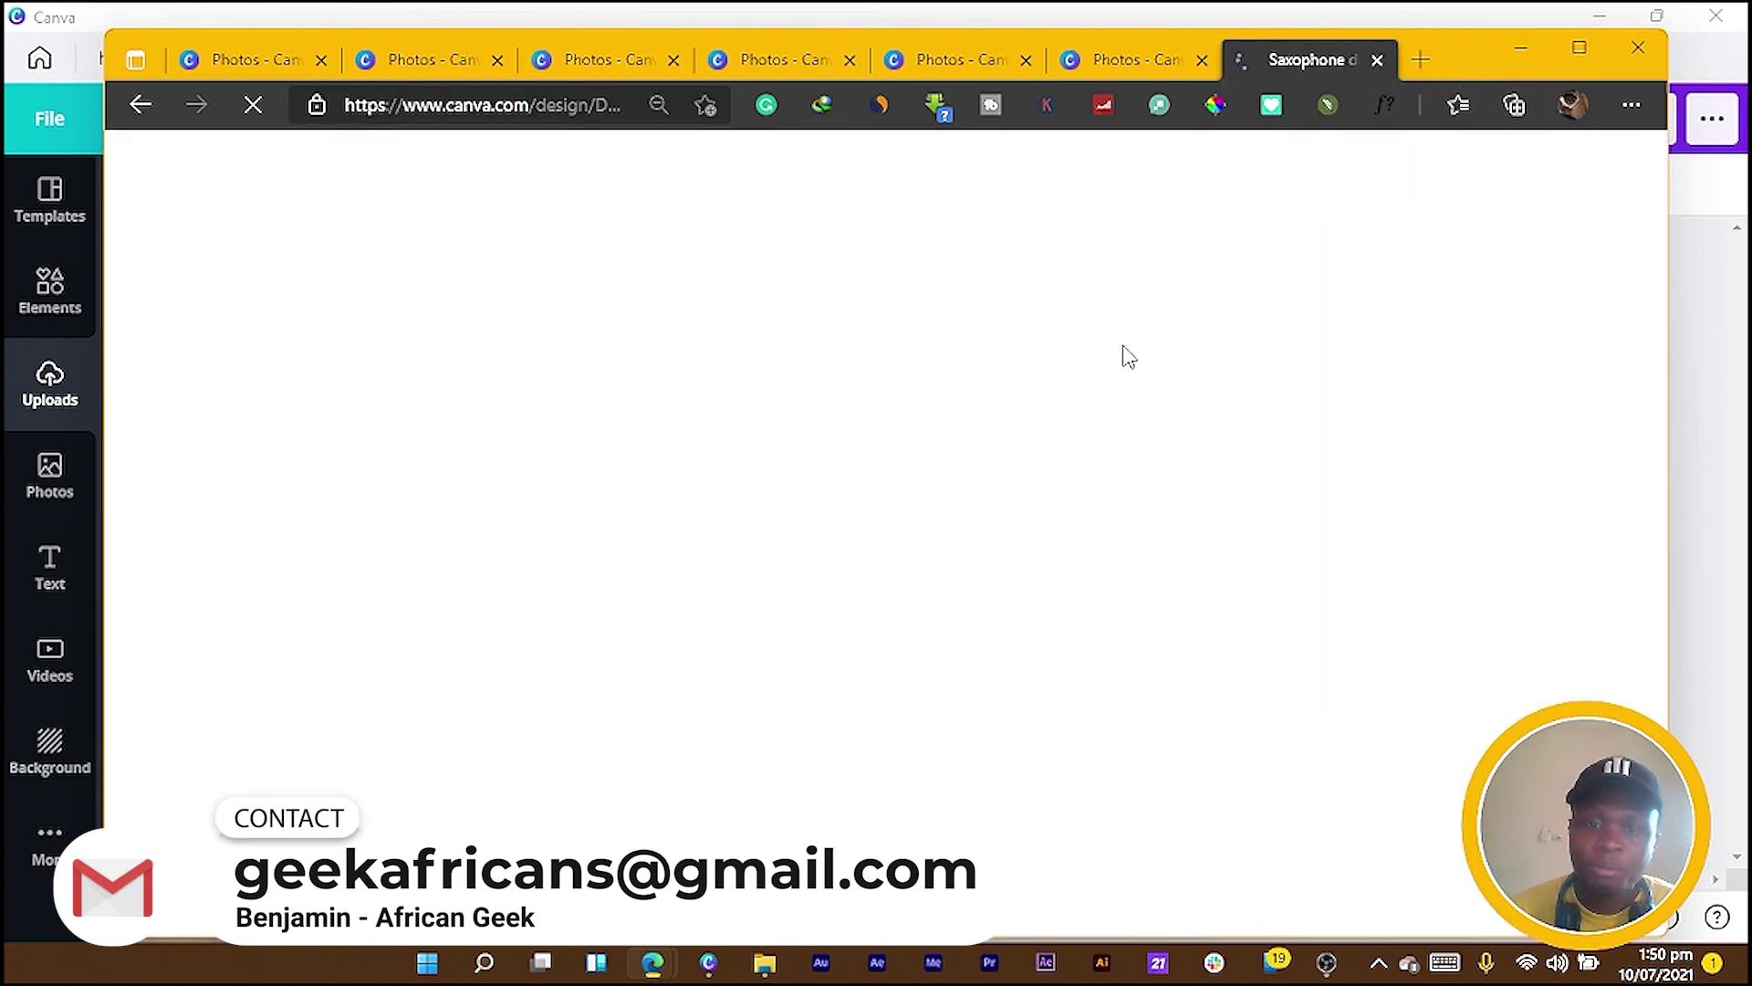
pyautogui.click(1582, 52)
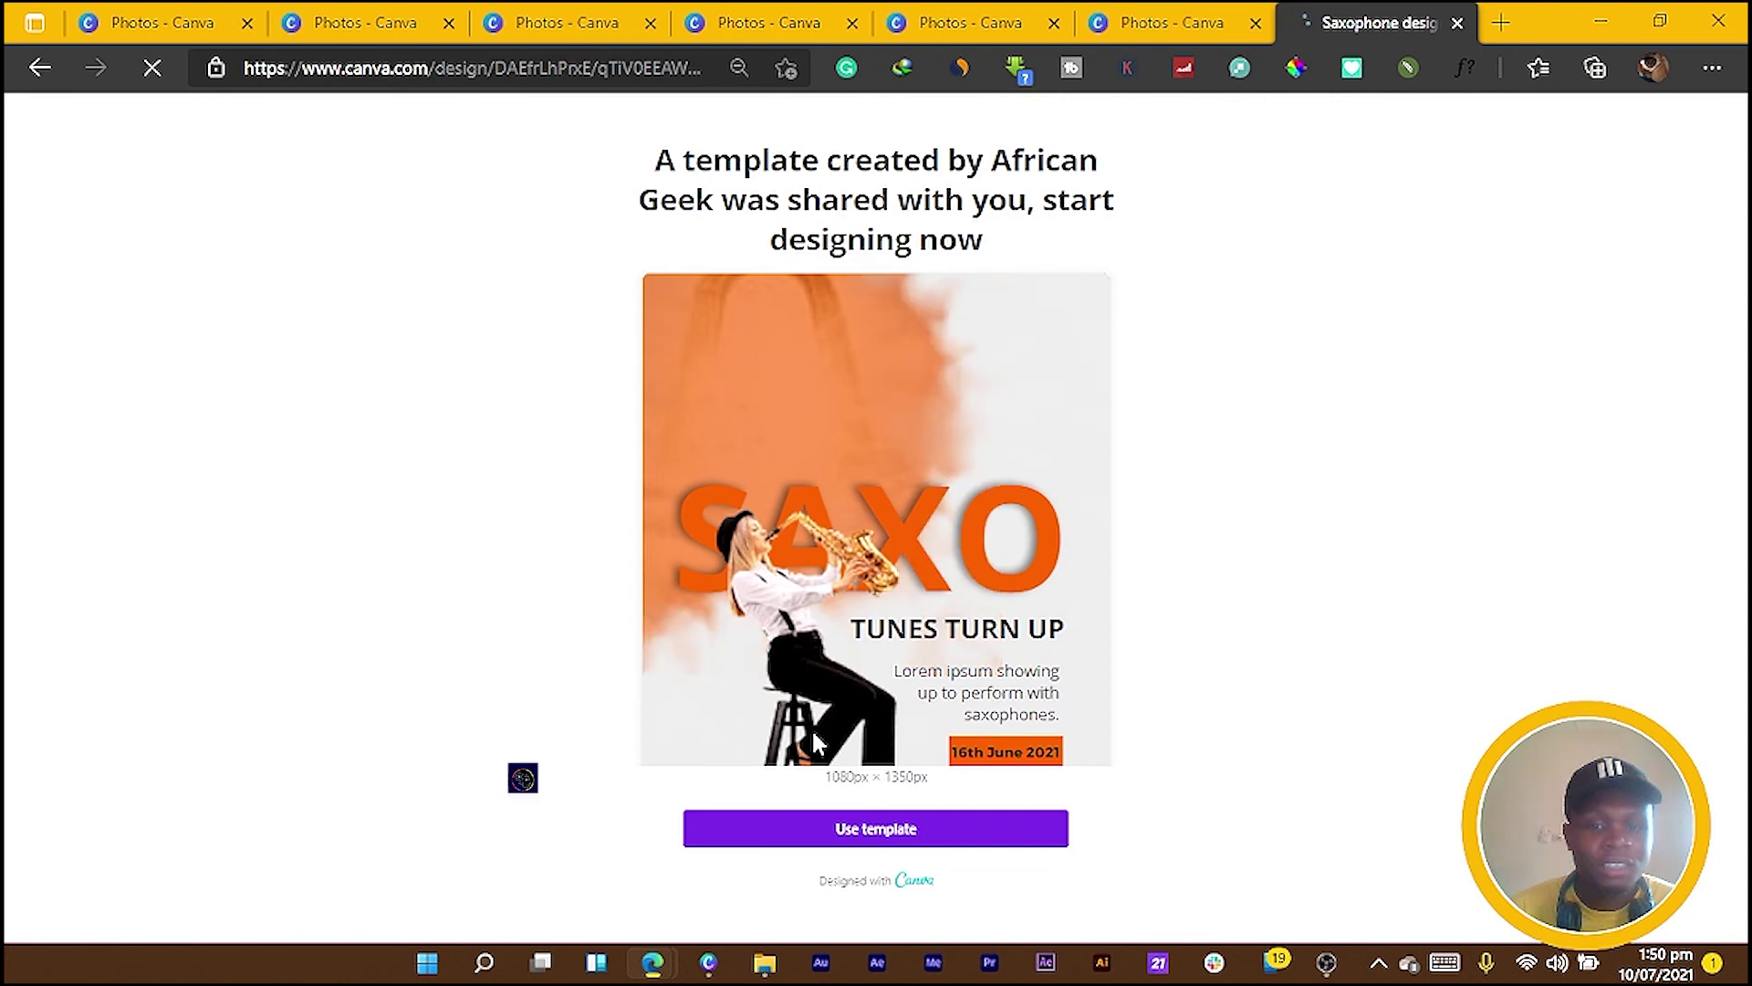
pyautogui.click(1457, 23)
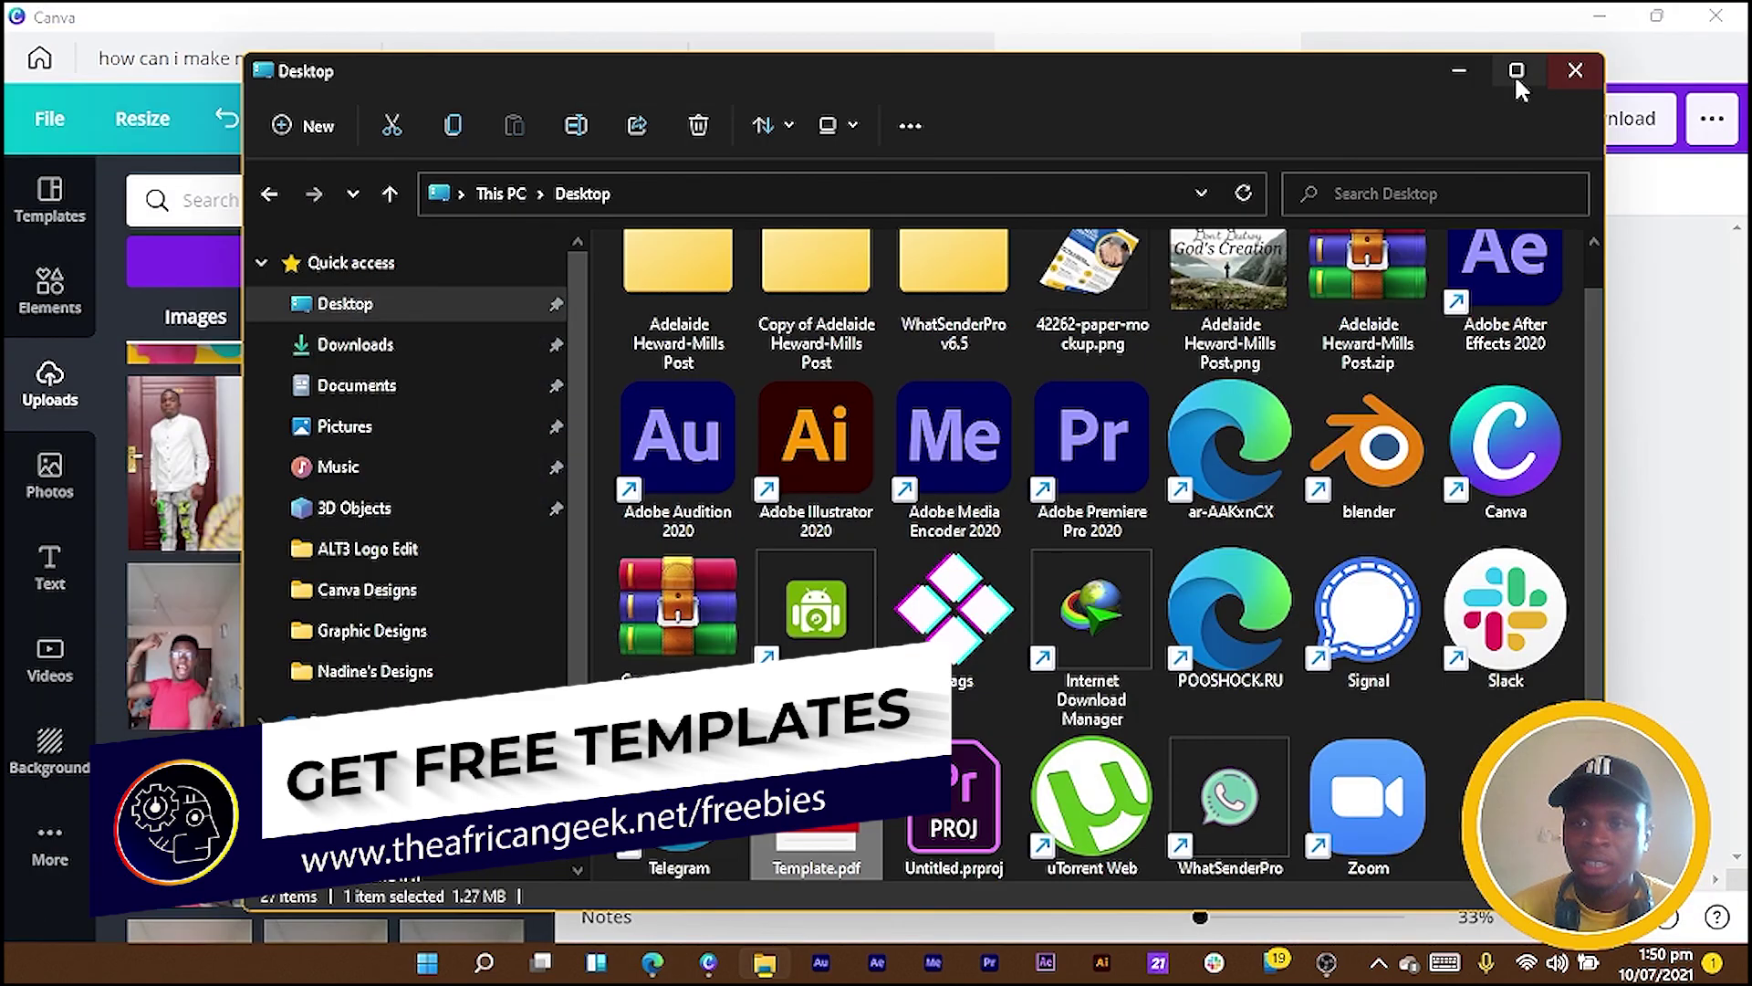
# Minimize File Explorer and bring the finished poster mockup page back into view
pyautogui.click(1455, 71)
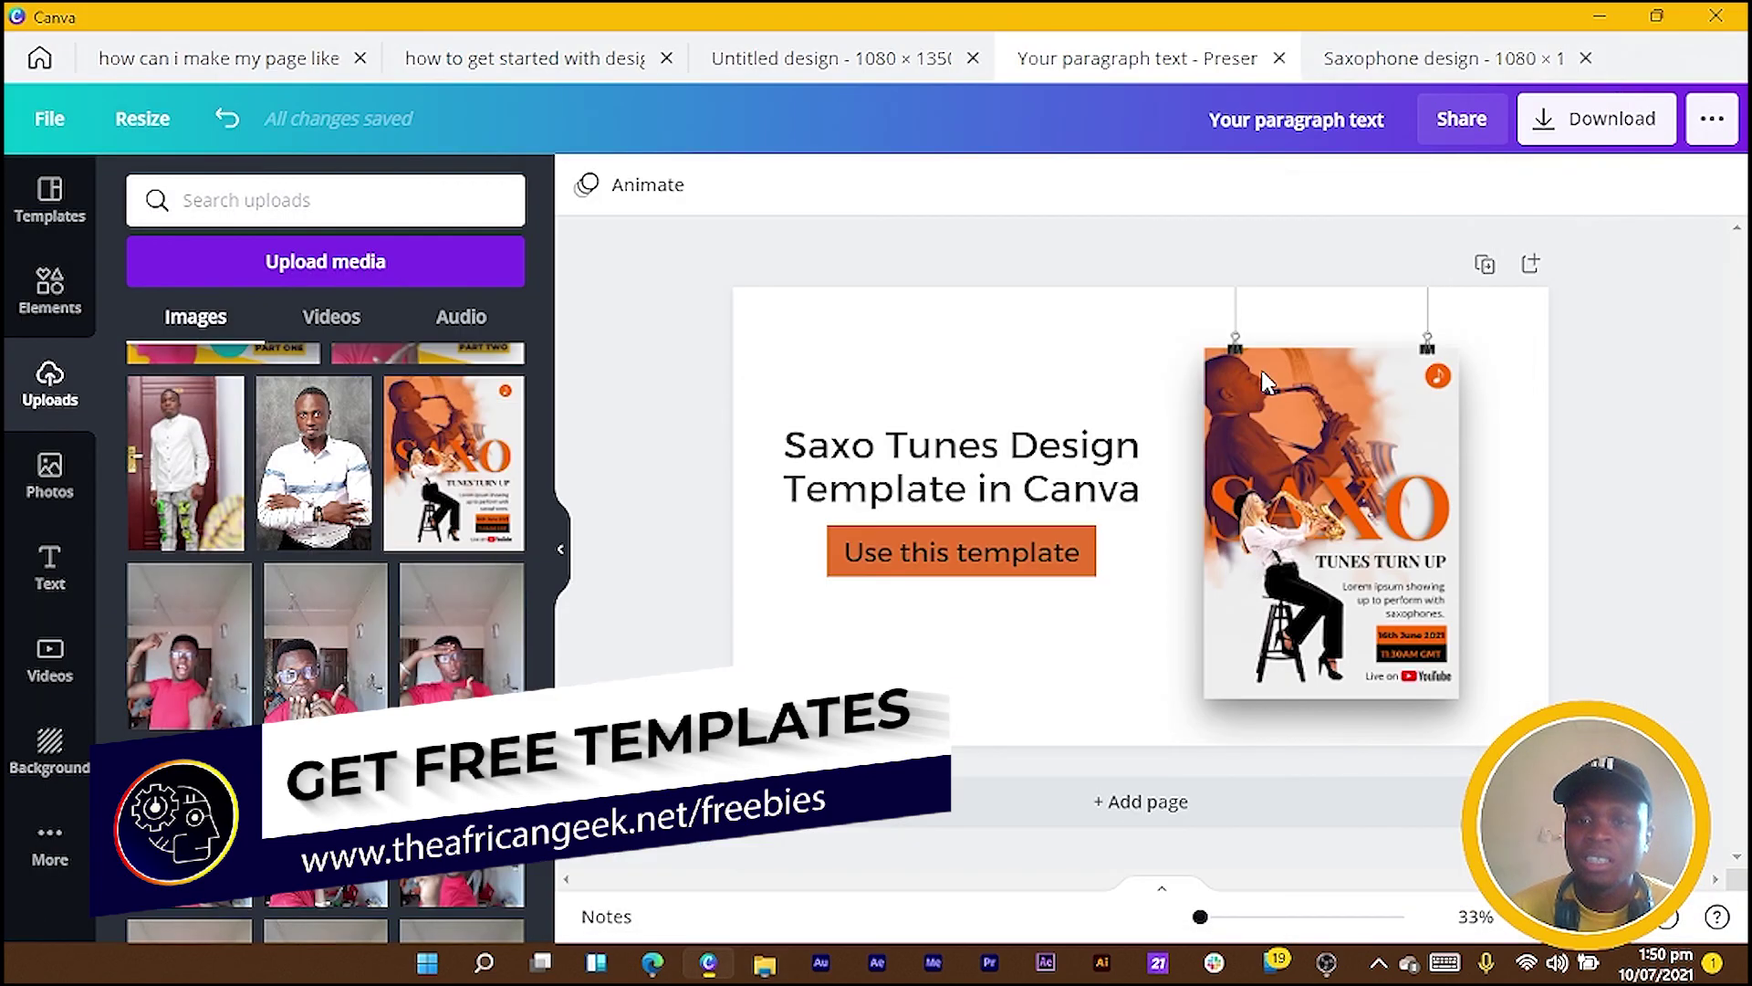
pyautogui.click(1033, 659)
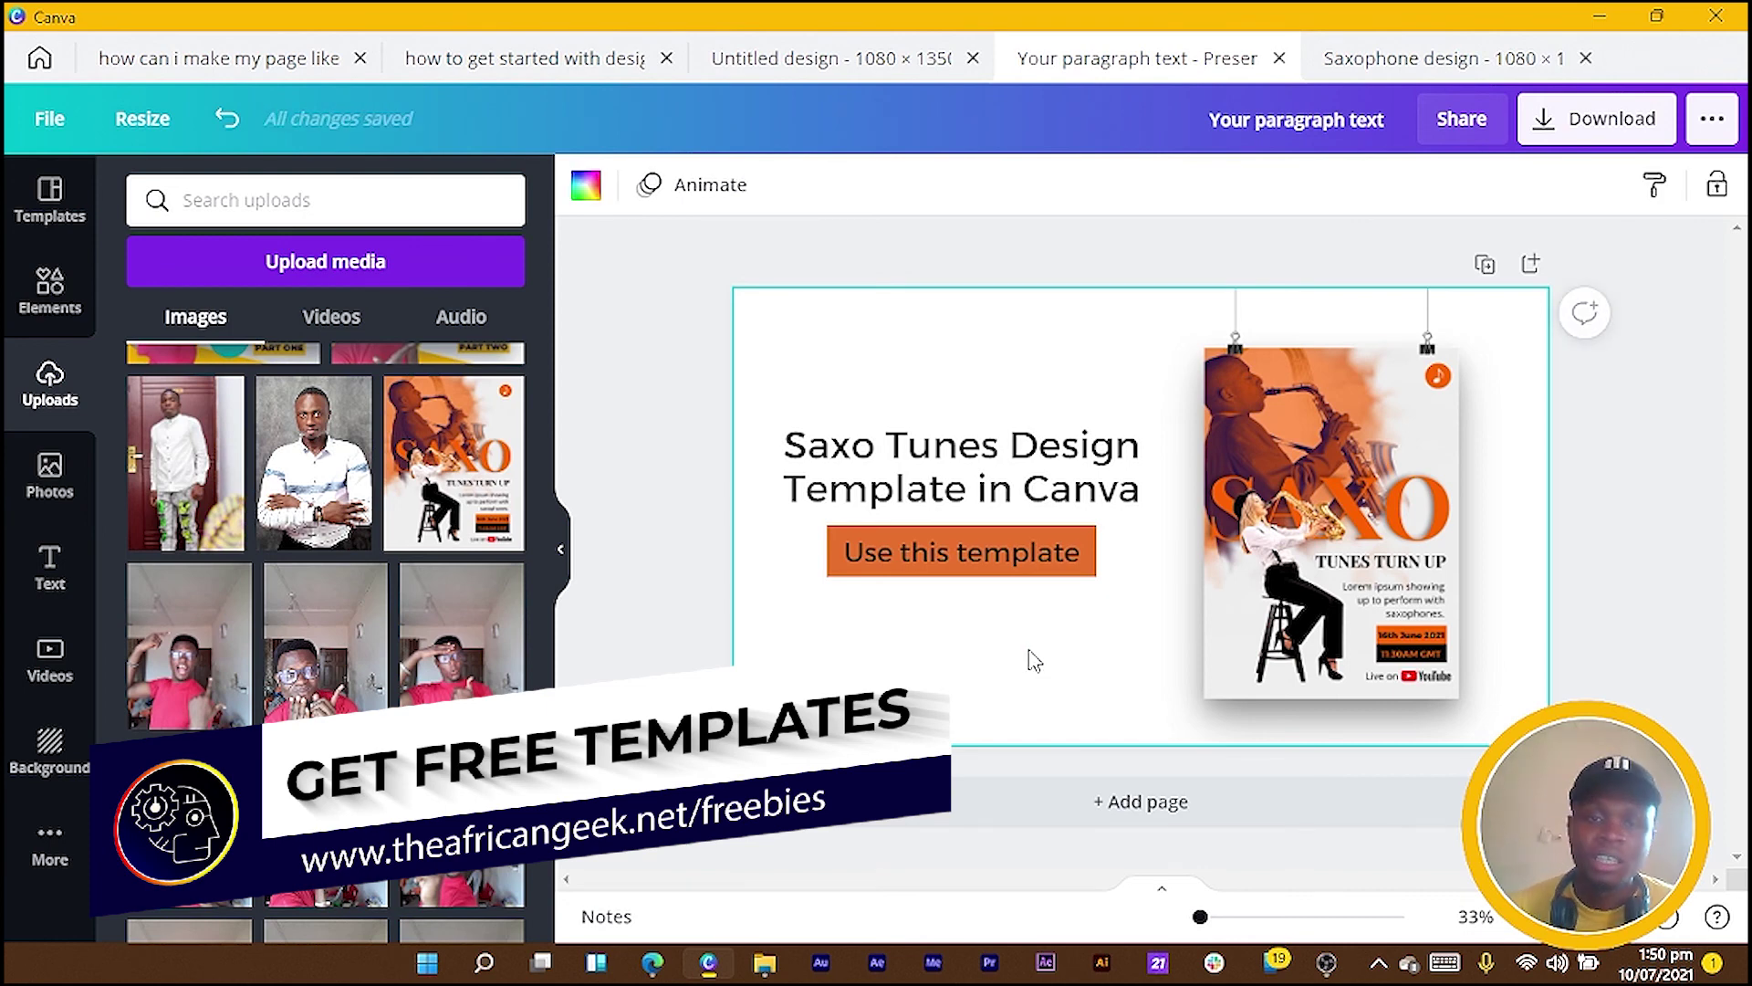